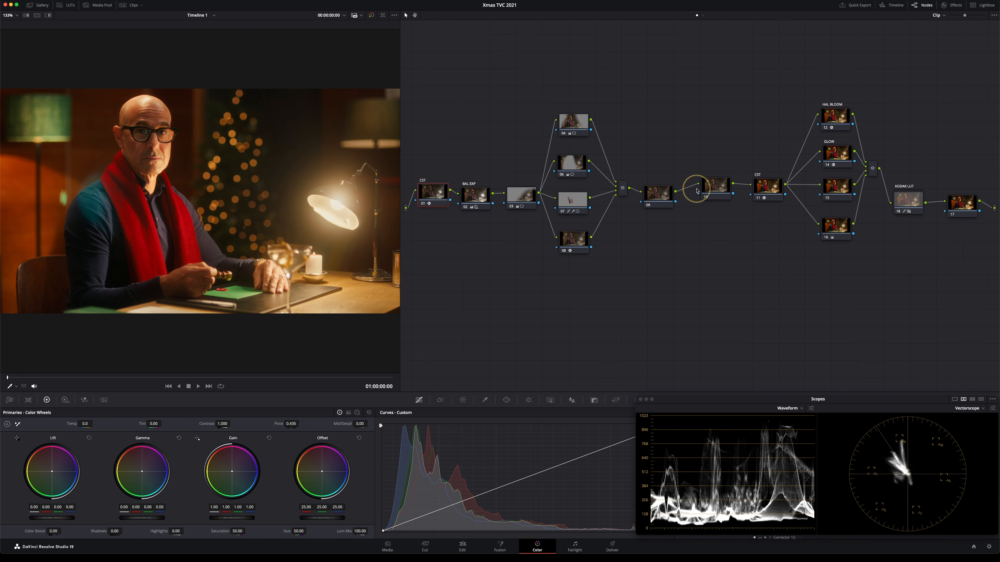
# Compare the image with nodes 03, 04, 06 and 07 disabled and enabled.
pyautogui.click(990, 548)
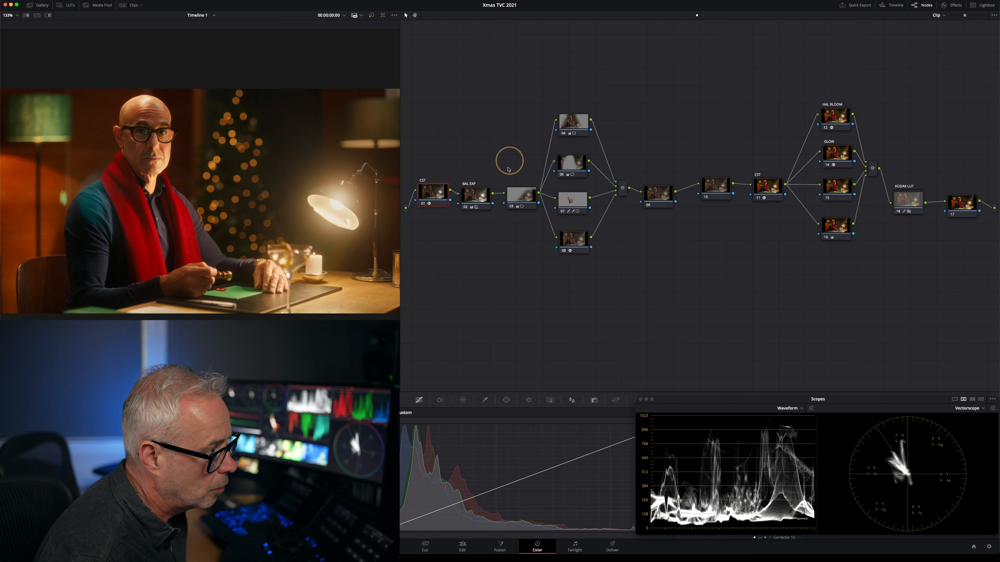
pyautogui.click(525, 195)
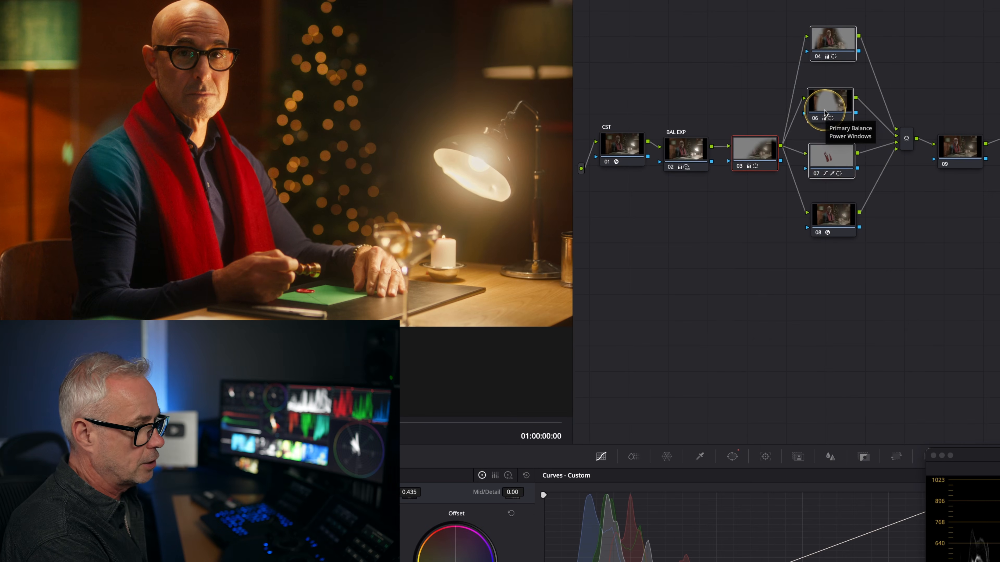
pyautogui.click(824, 114)
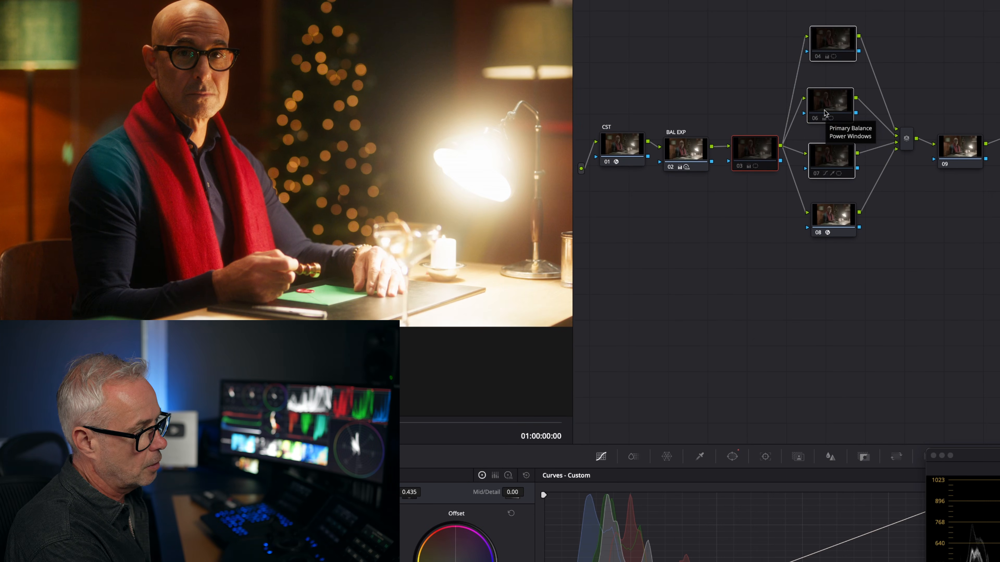
pyautogui.click(824, 114)
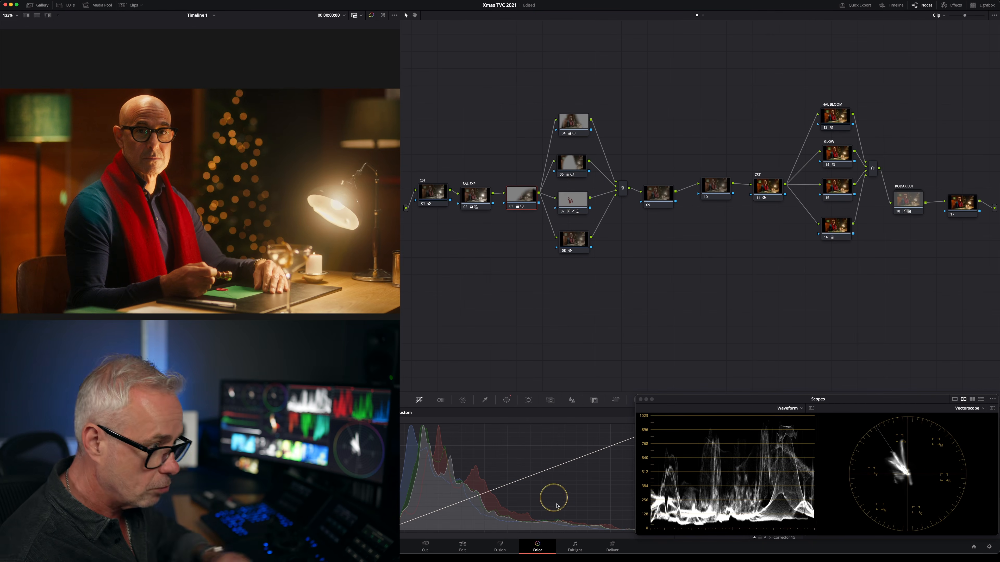
# Select the KODAK LUT node and switch it off and on twice to compare its effect on the image.
pyautogui.click(903, 207)
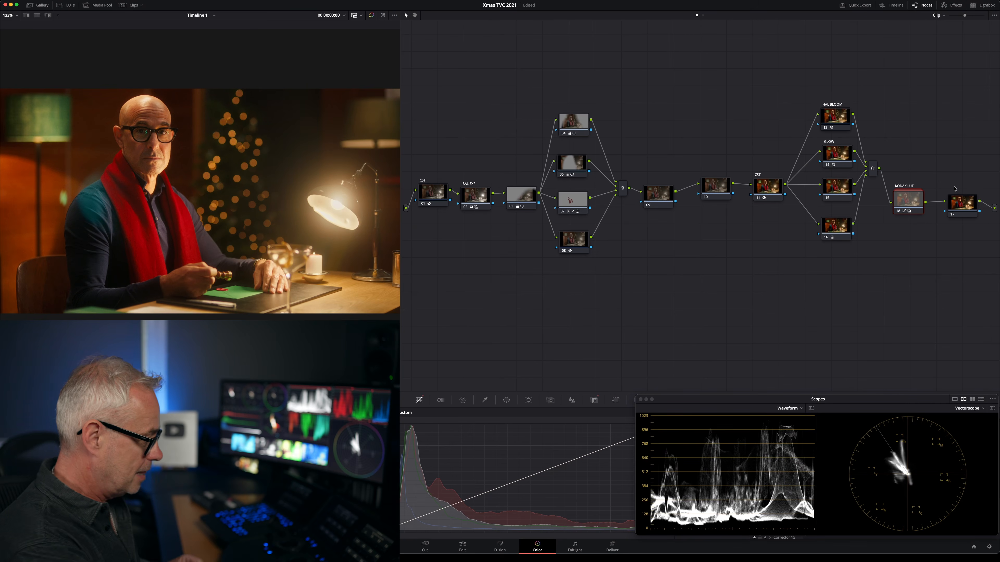
pyautogui.hotkey('ctrl', 'd')
pyautogui.hotkey('ctrl', 'd')
pyautogui.hotkey('ctrl', 'd')
pyautogui.hotkey('ctrl', 'd')
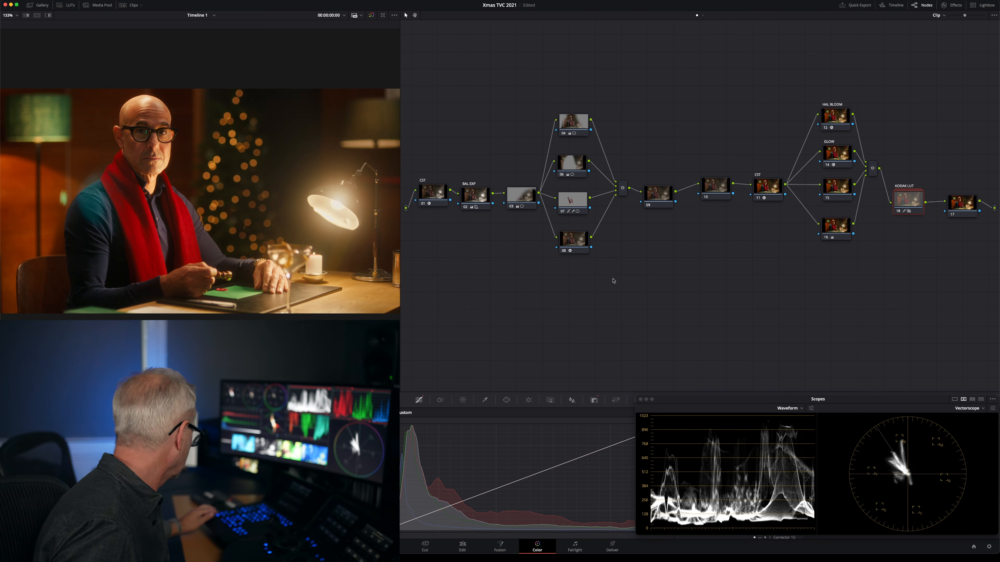
# Load the saved fixed node tree that runs from CAM>DWG to DWG>709 and KODAK onto the clip.
pyautogui.hotkey('ctrl', '2')
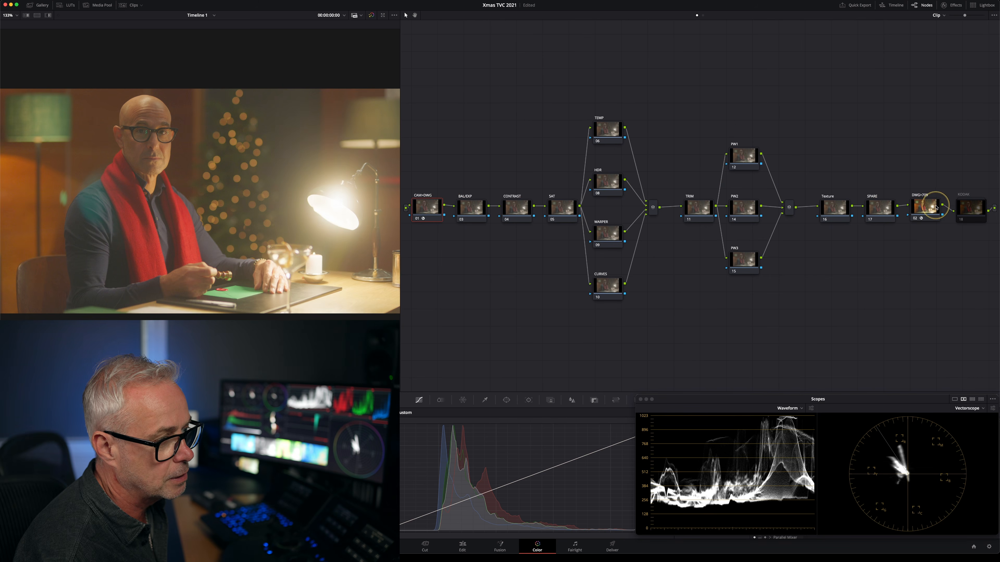
pyautogui.click(926, 208)
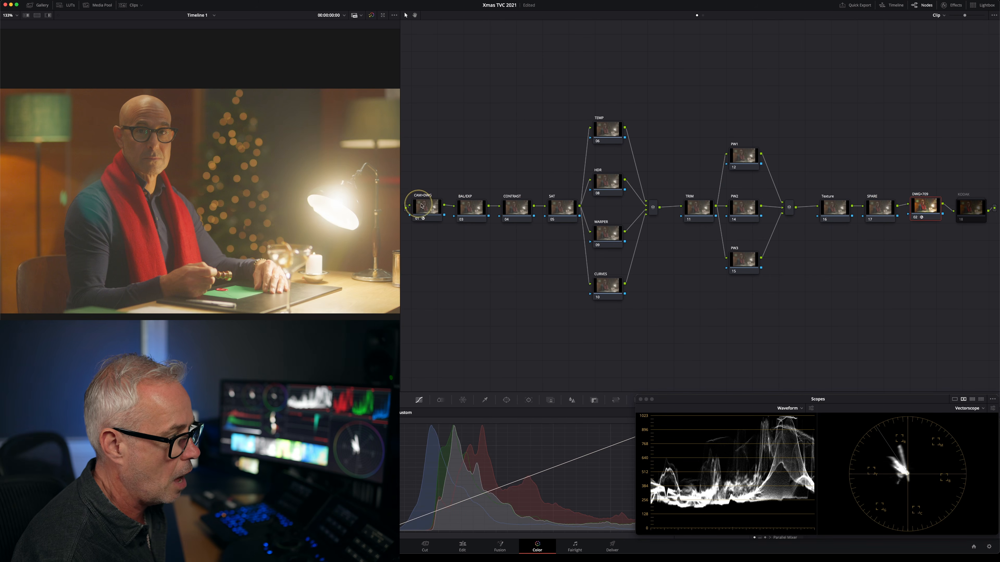
# Set the CAM>DWG node's Color Space Transform input color space to ARRI Wide Gamut 3 and input gamma to ARRI LogC3.
pyautogui.moveTo(422, 205); pyautogui.dragTo(424, 206)
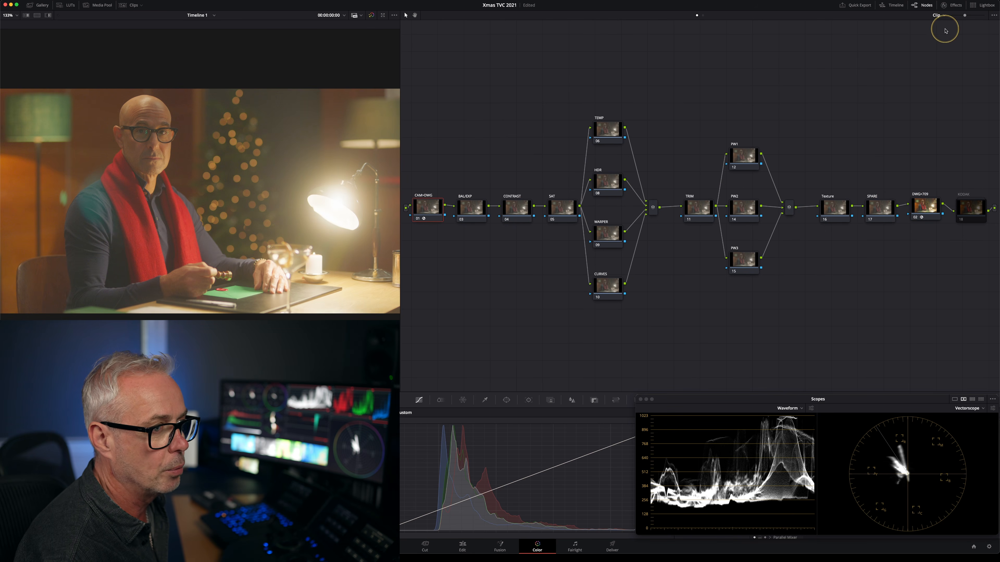
pyautogui.click(955, 5)
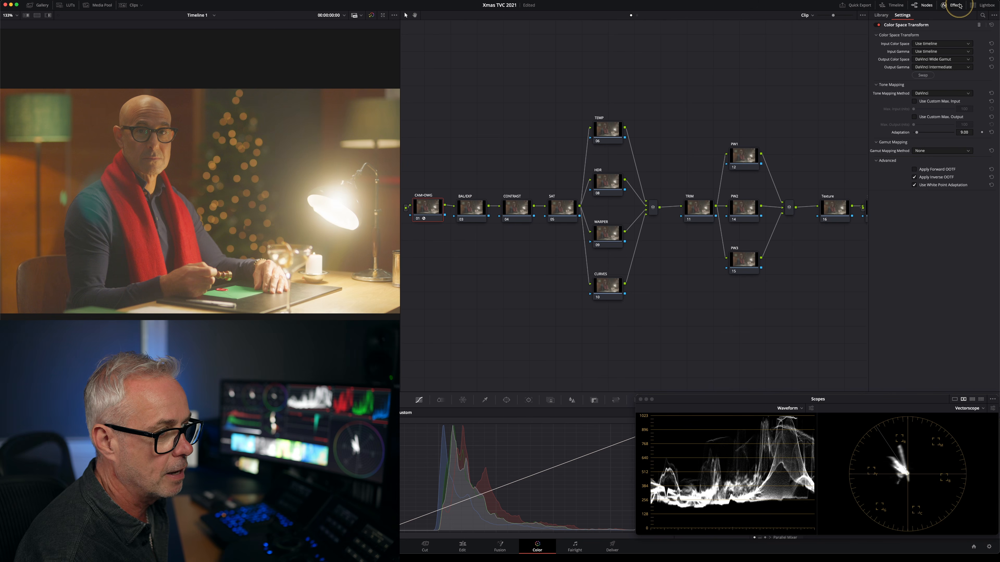
pyautogui.click(932, 44)
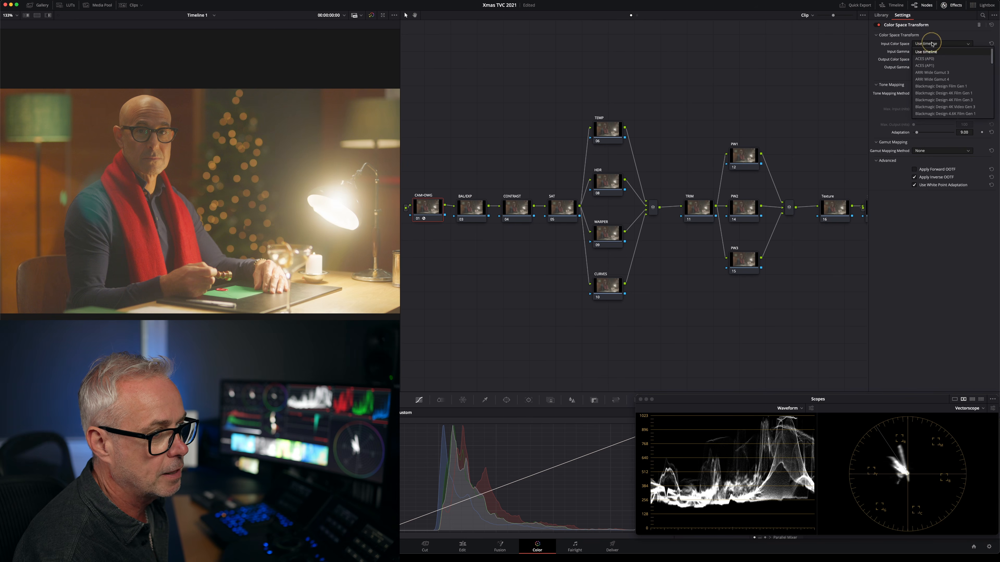
pyautogui.click(932, 72)
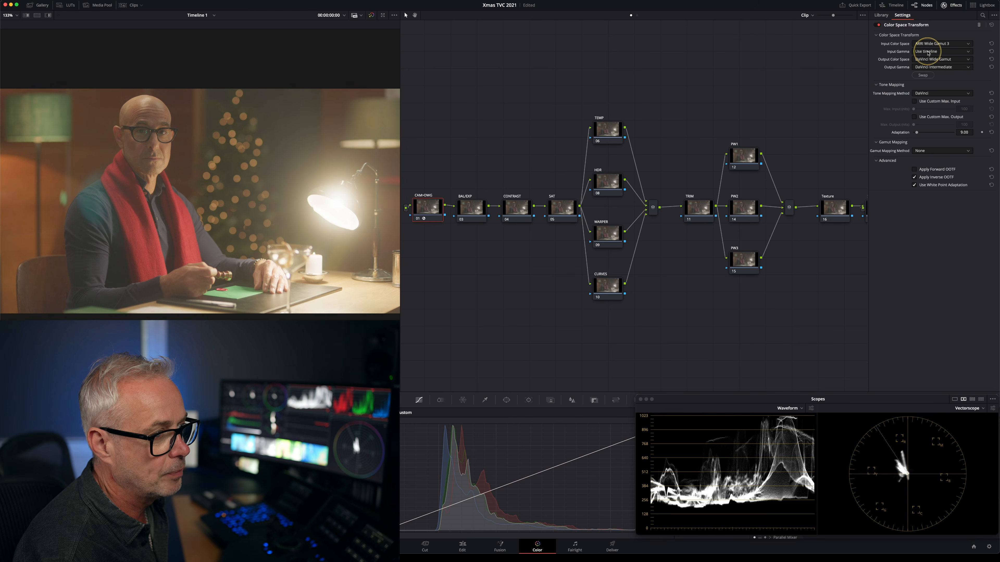
pyautogui.click(932, 51)
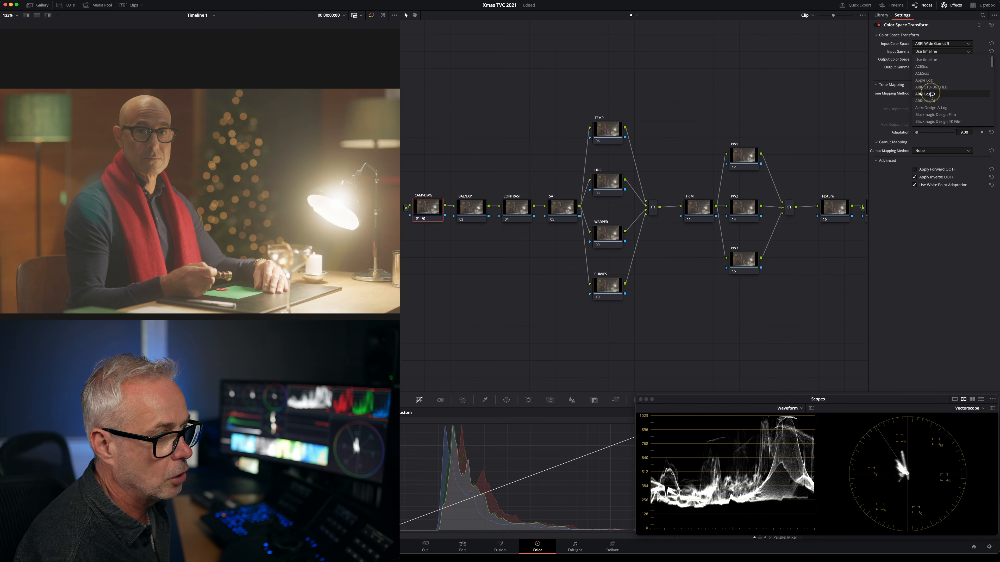
pyautogui.click(925, 94)
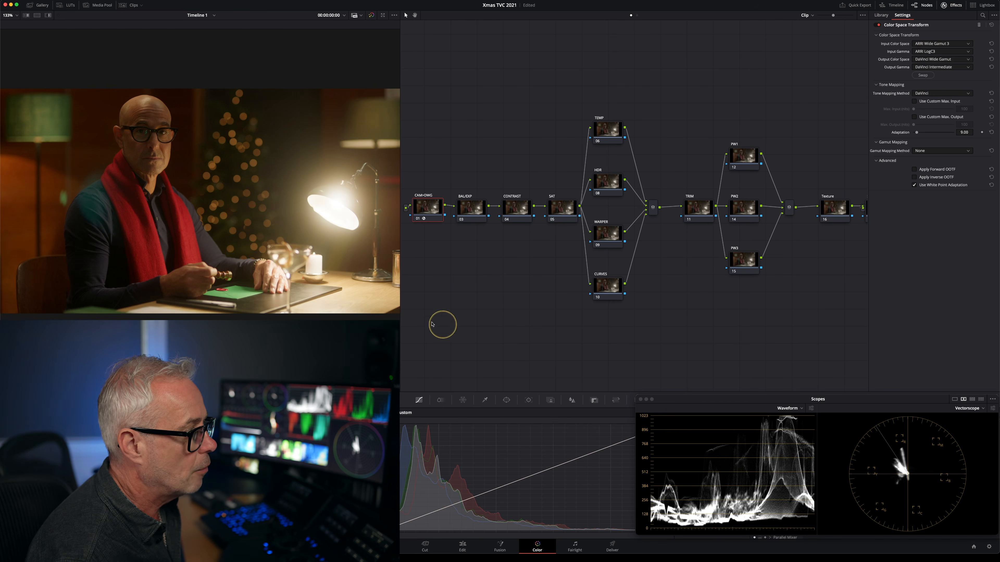
pyautogui.click(952, 6)
# Review the DWG>709 node's Color Space Transform settings and compare the image with that node disabled and enabled.
pyautogui.click(925, 215)
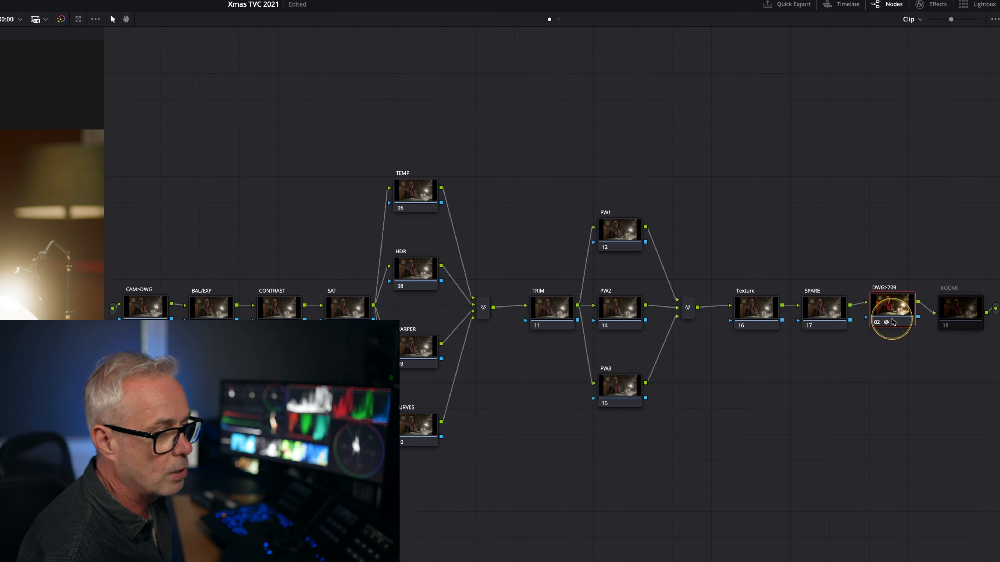
pyautogui.click(936, 5)
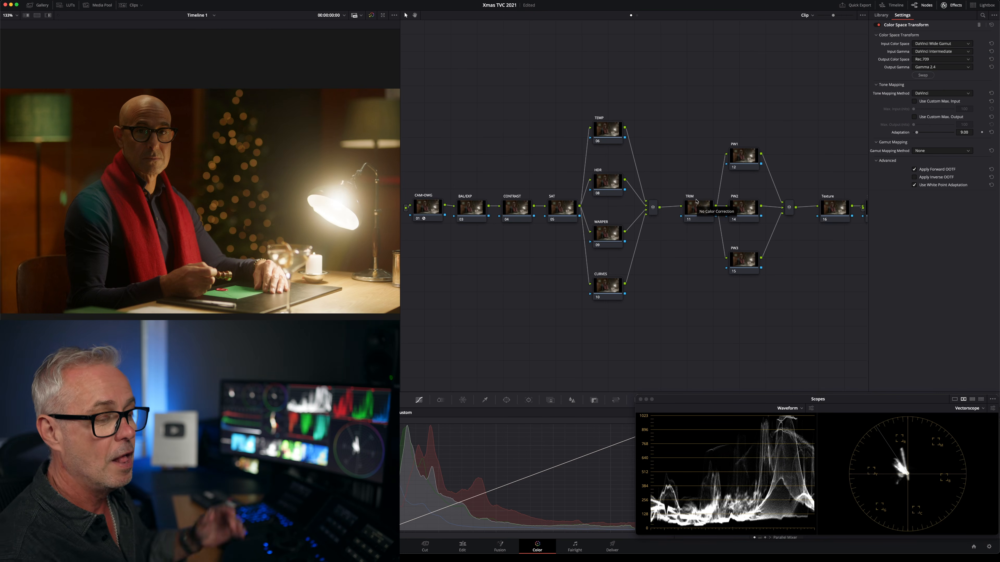
pyautogui.click(950, 6)
pyautogui.click(915, 218)
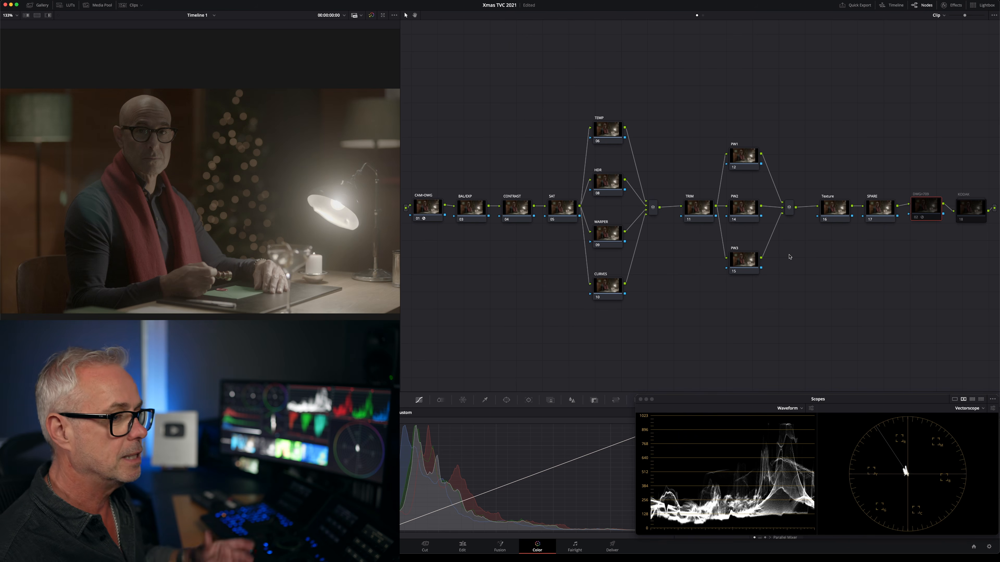
pyautogui.click(916, 217)
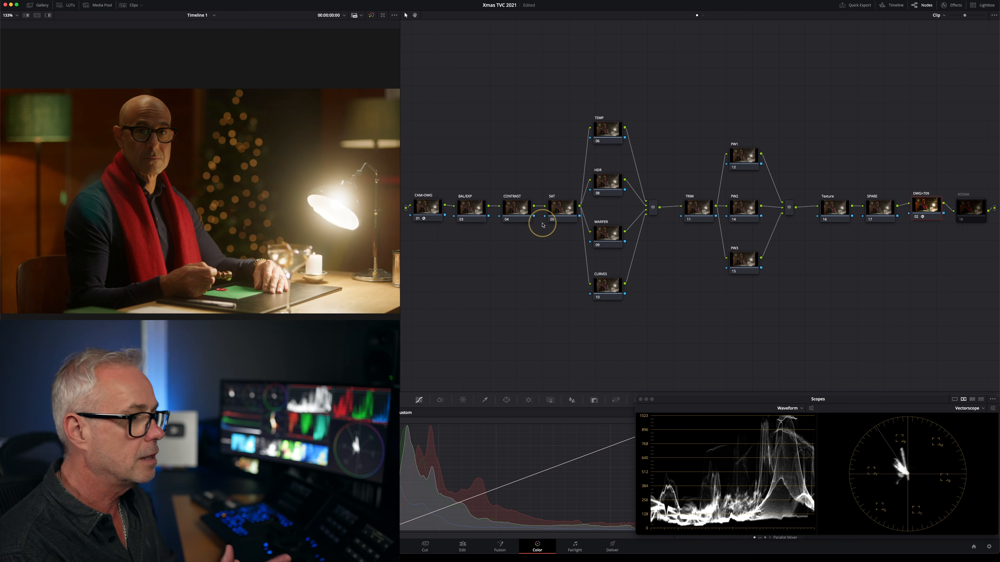
# Walk through the node tree, from the BAL/EXP node through the parallel PW nodes to SPARE.
pyautogui.click(471, 216)
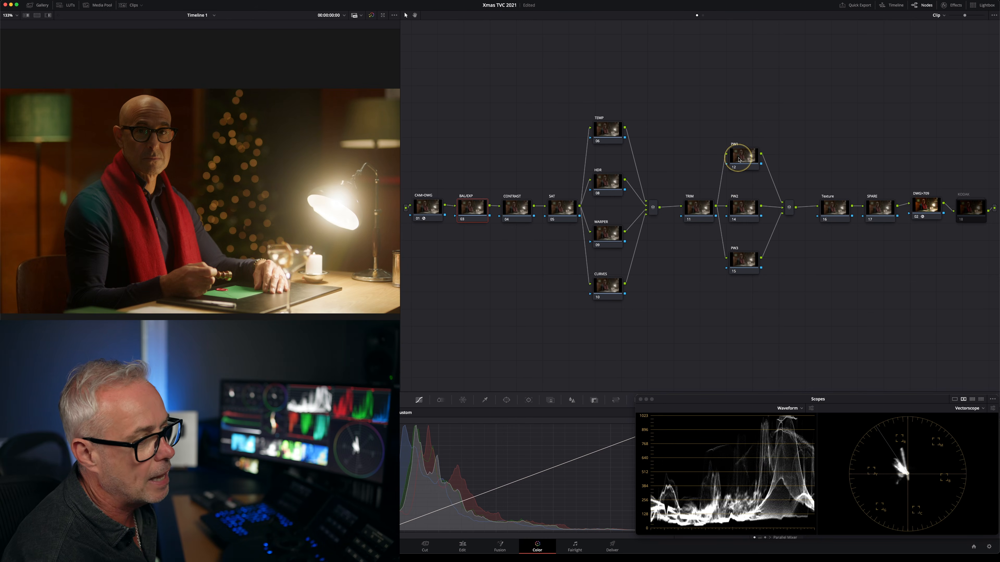
pyautogui.click(747, 216)
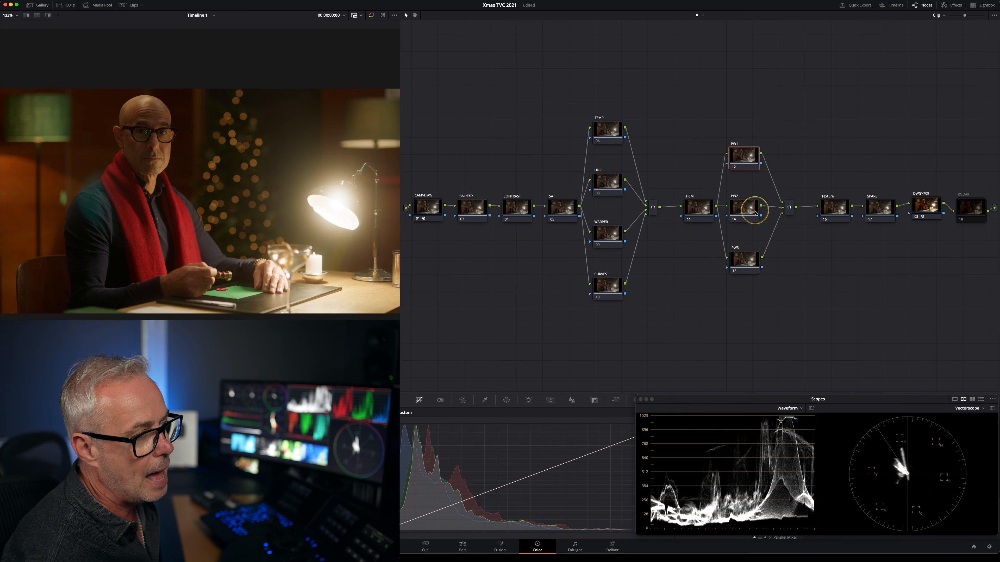
pyautogui.click(876, 209)
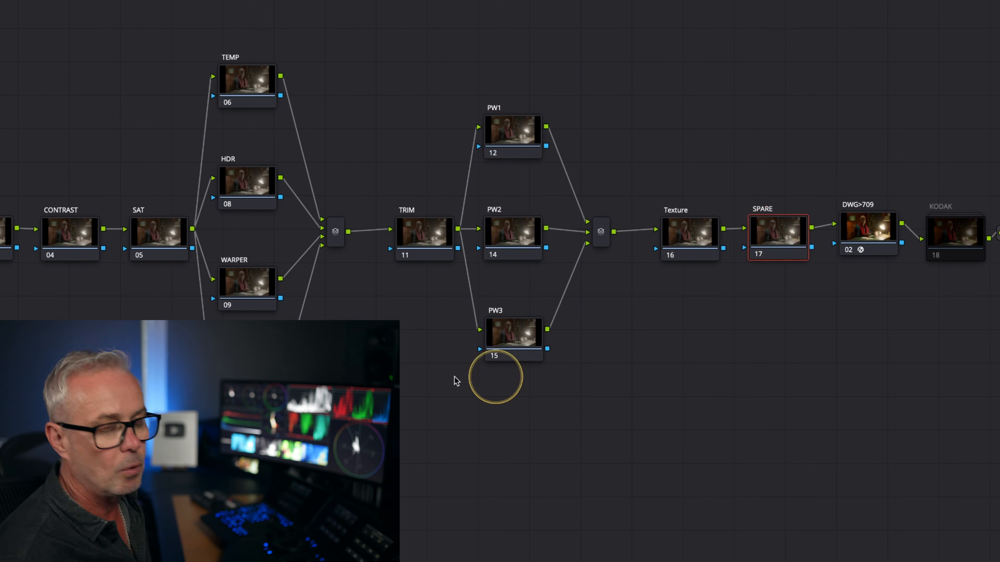
pyautogui.click(455, 380)
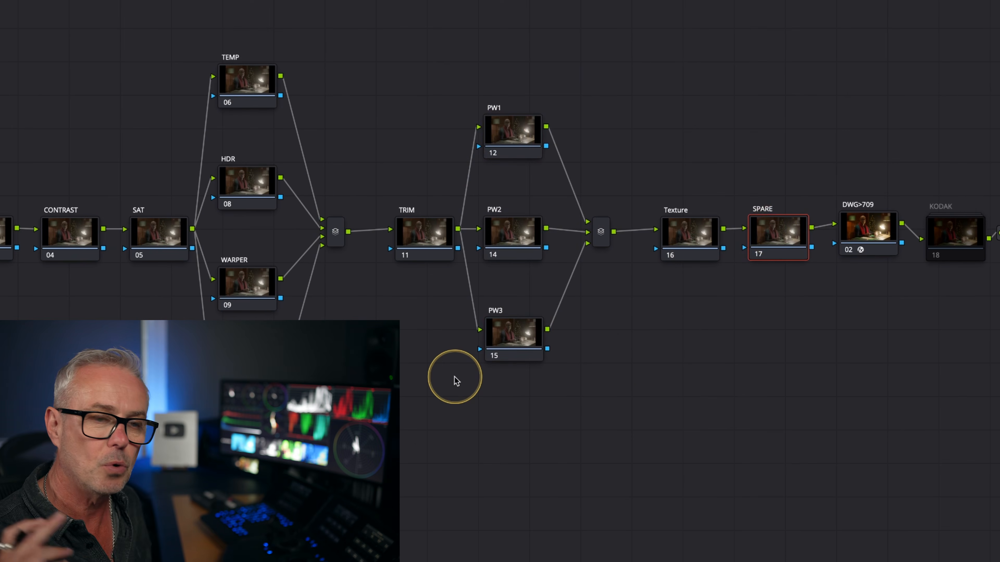
# Enable the KODAK node to check its look, and delete it from the end of the node tree.
pyautogui.click(940, 254)
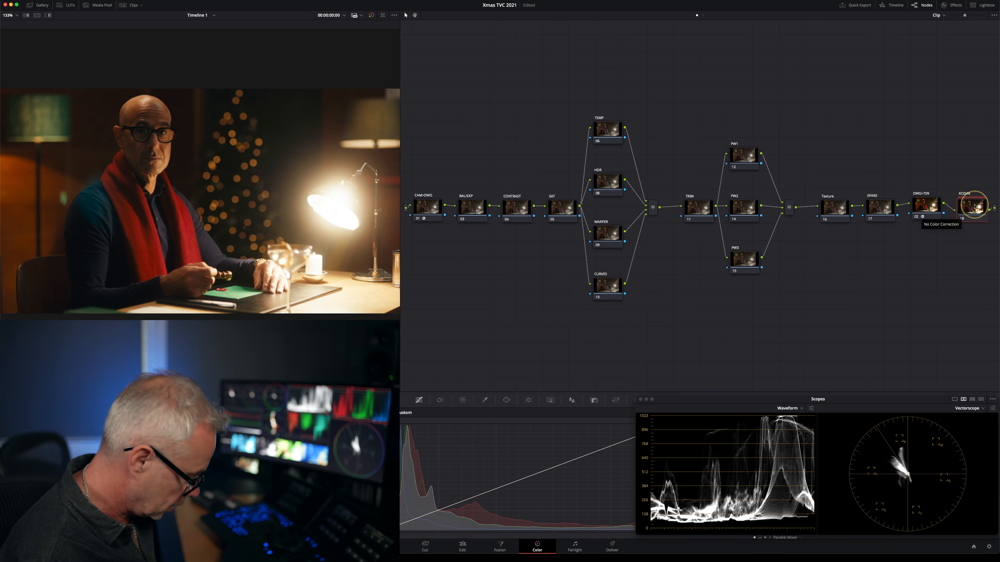
pyautogui.press('Delete')
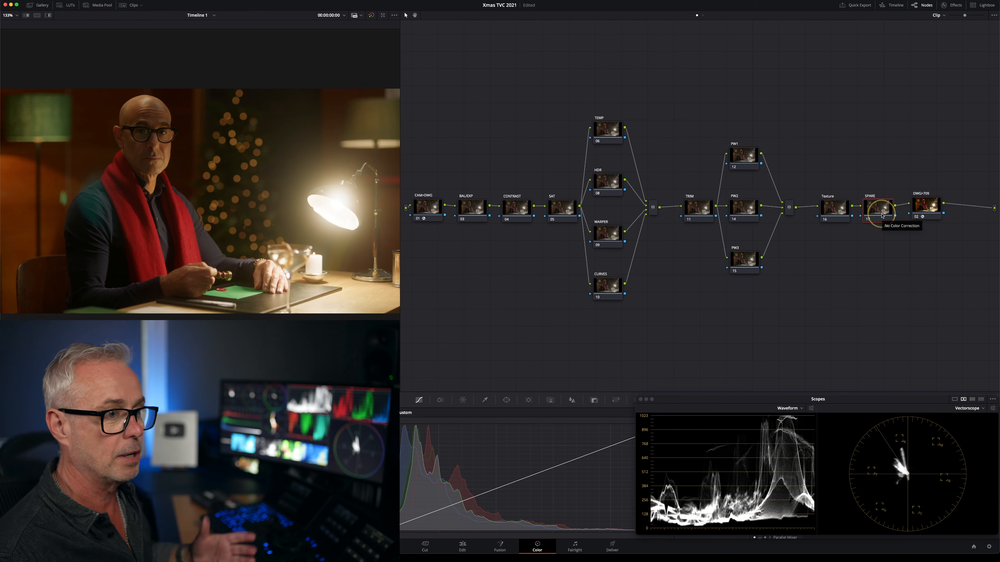
# Add the Dehancer Pro 7.1.3 film emulation effect to the SPARE node and disable all of its tools.
pyautogui.click(950, 5)
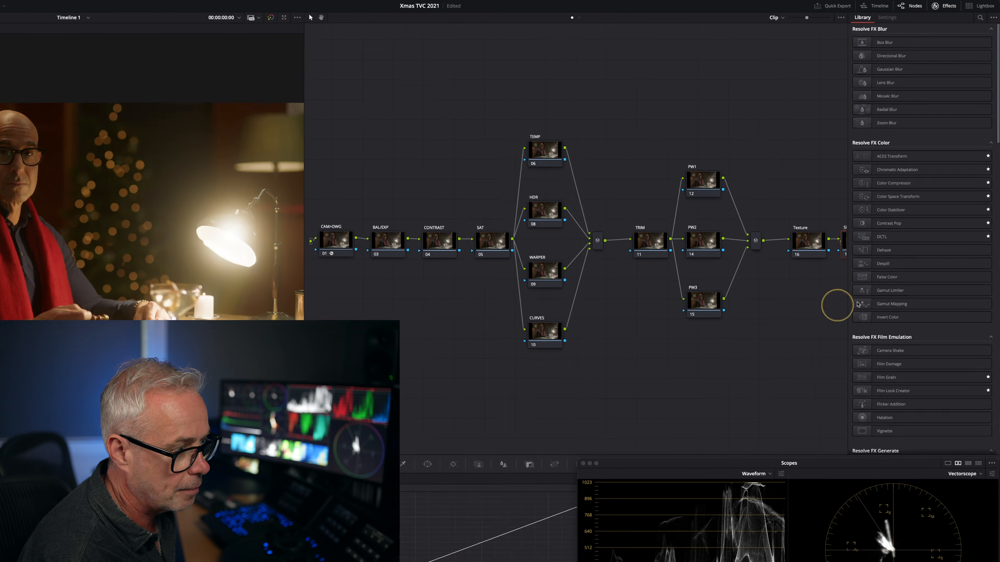
pyautogui.moveTo(997, 185); pyautogui.dragTo(997, 492)
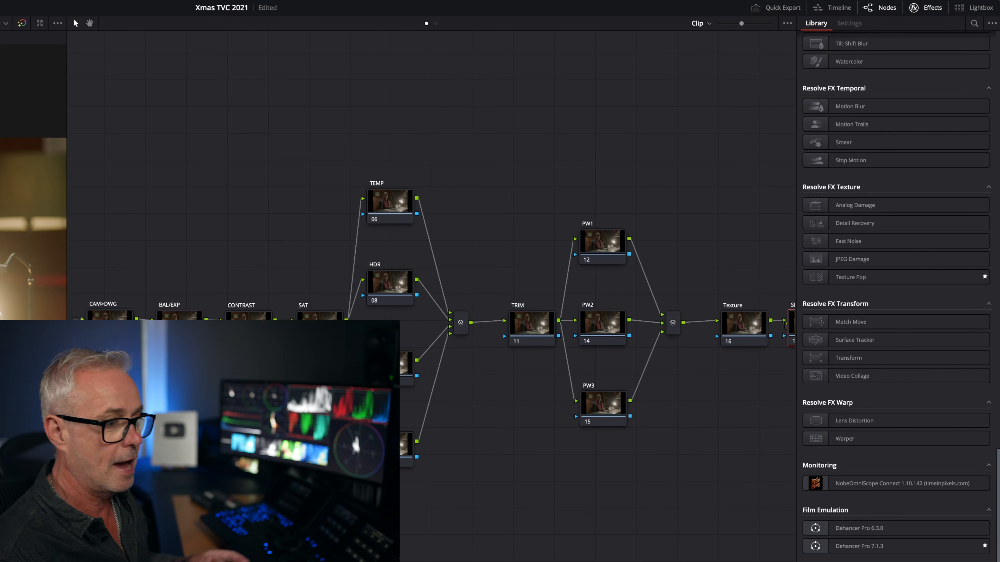
pyautogui.moveTo(838, 546); pyautogui.dragTo(792, 329)
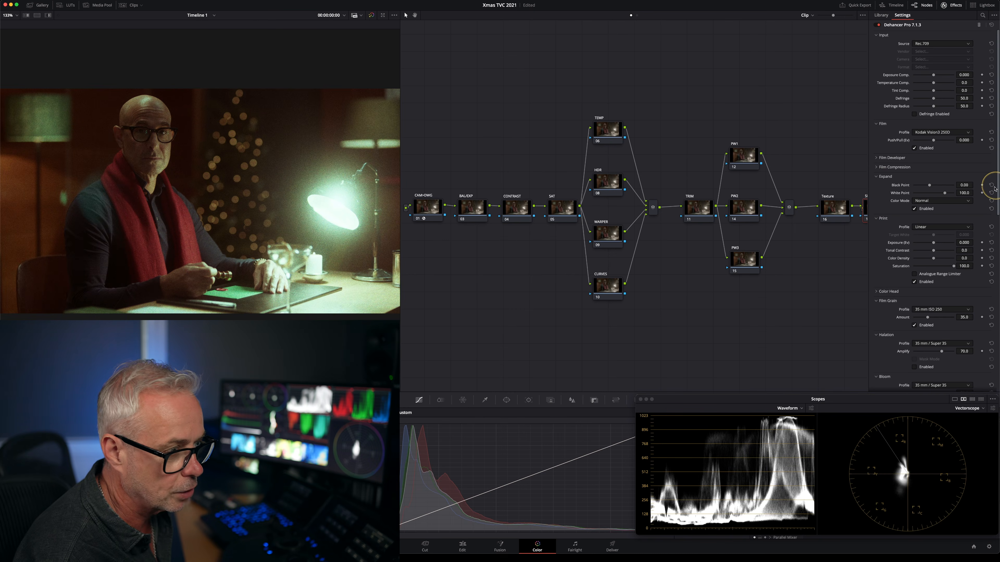
pyautogui.moveTo(994, 195); pyautogui.dragTo(990, 428)
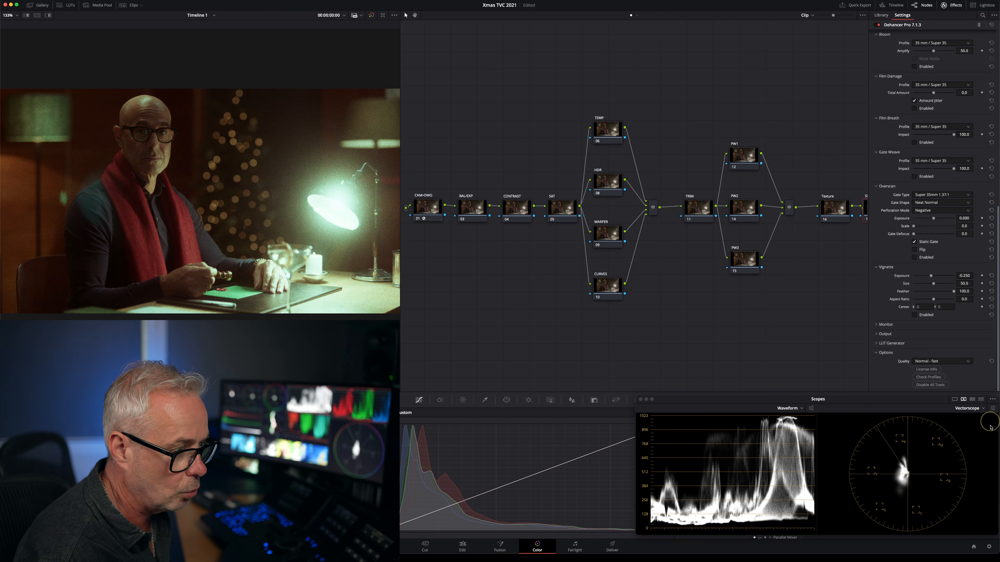
pyautogui.click(940, 385)
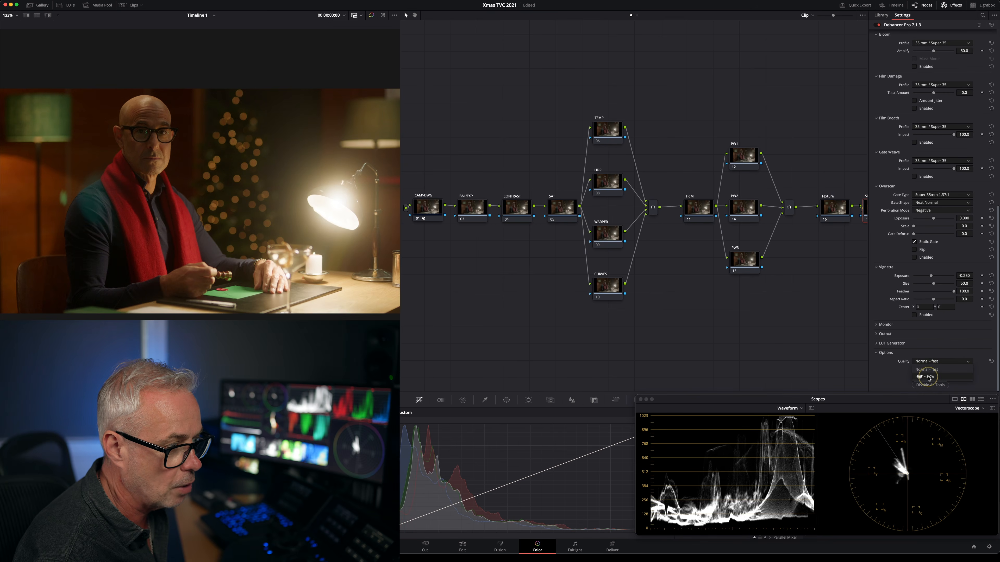
# Set Dehancer's Print profile to Kodak 2383 Print Film.
pyautogui.moveTo(992, 302); pyautogui.dragTo(992, 167)
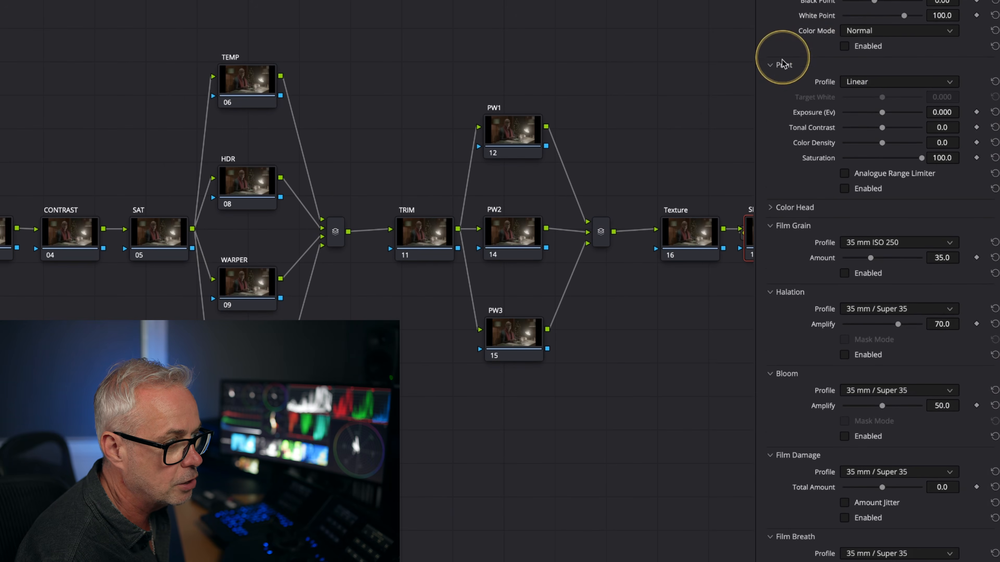
pyautogui.click(884, 83)
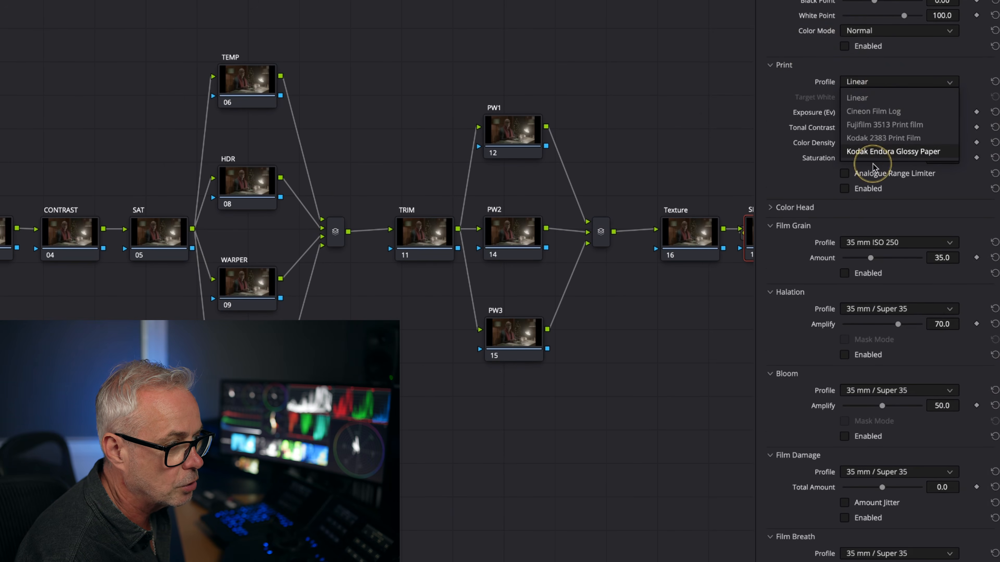
pyautogui.click(879, 139)
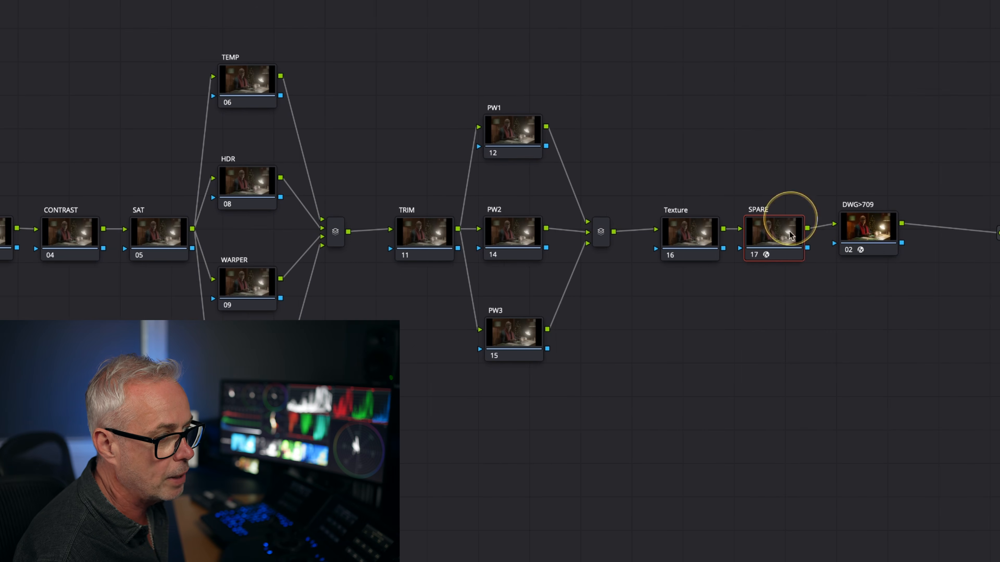
# Set Dehancer's input source on the SPARE node to DVR WG/Intermediate.
pyautogui.click(868, 231)
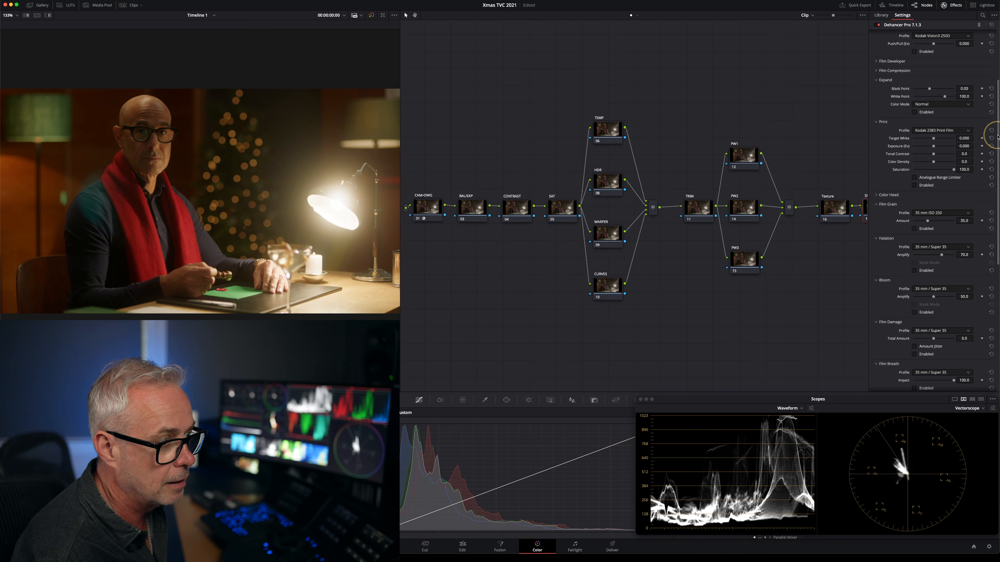
pyautogui.moveTo(998, 137); pyautogui.dragTo(998, 48)
pyautogui.click(938, 44)
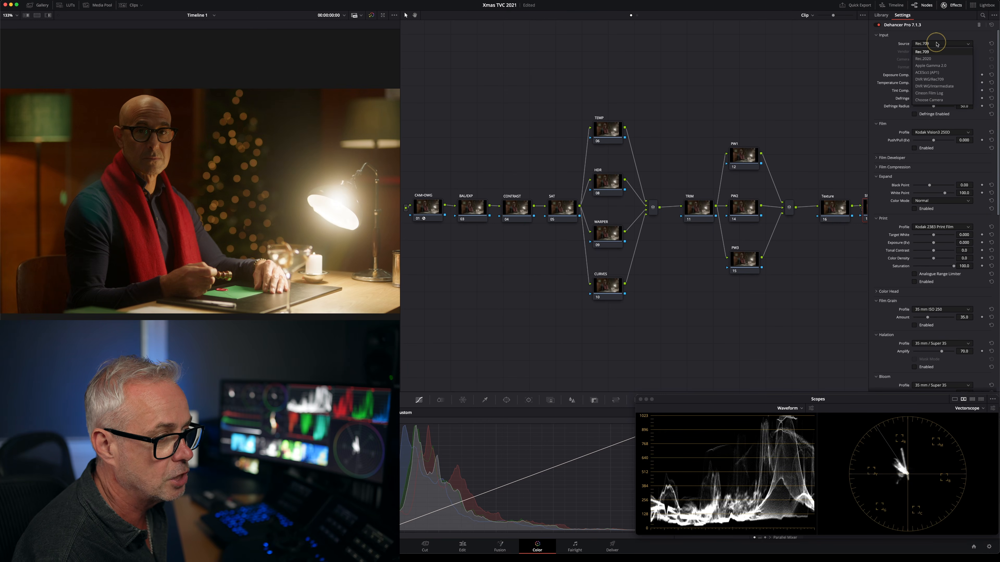
pyautogui.click(934, 86)
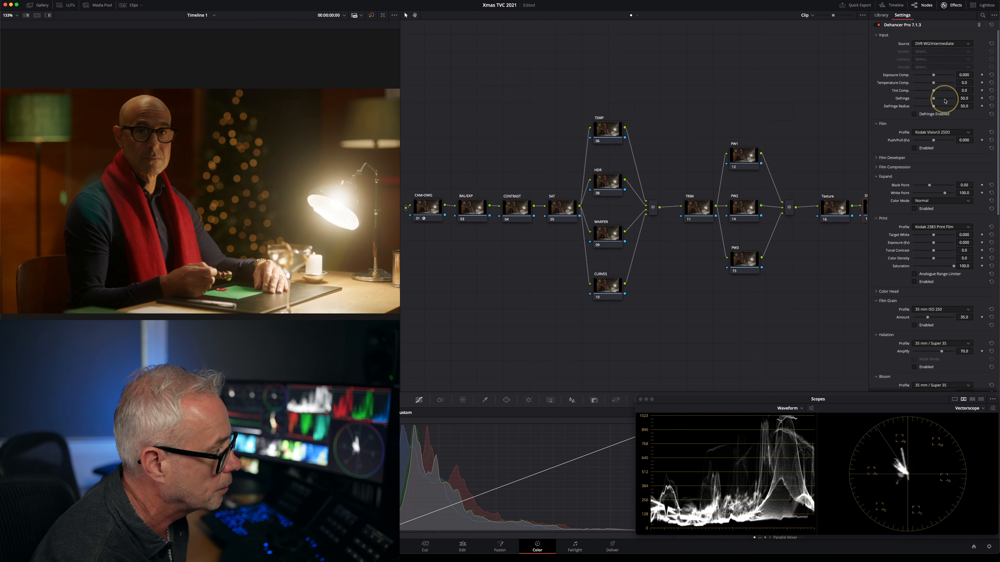
# Enable the Kodak 2383 print emulation in Dehancer's Print section.
pyautogui.click(916, 282)
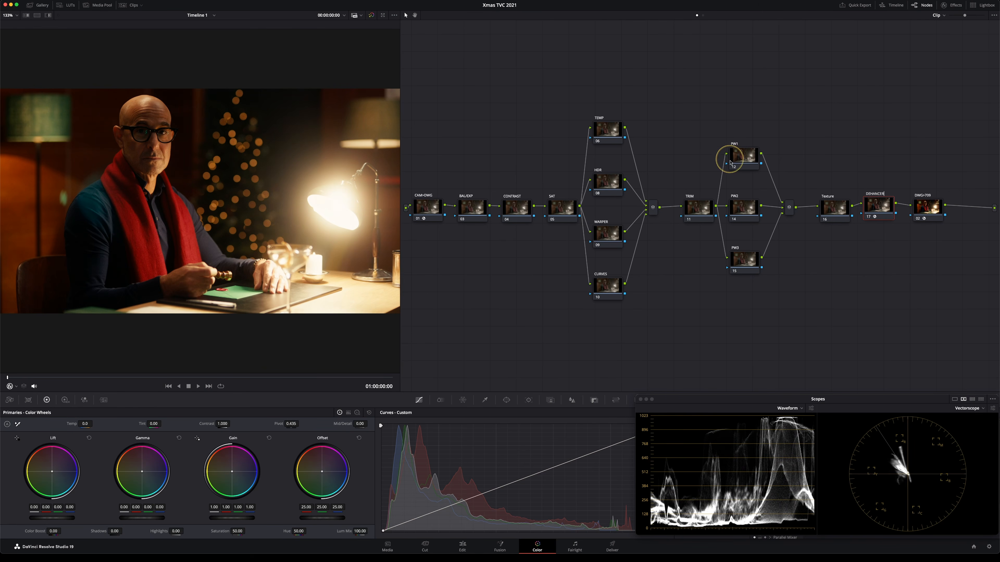
# On the PW1 node, draw a curve window around the lamp and desk with inside softness 15.04 and outside softness 23.84.
pyautogui.click(747, 150)
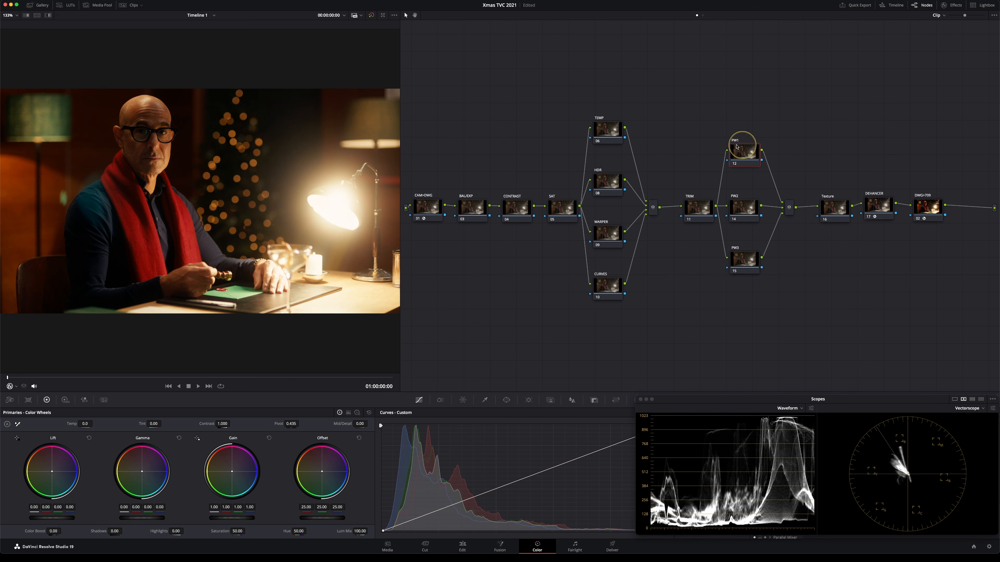
pyautogui.click(506, 400)
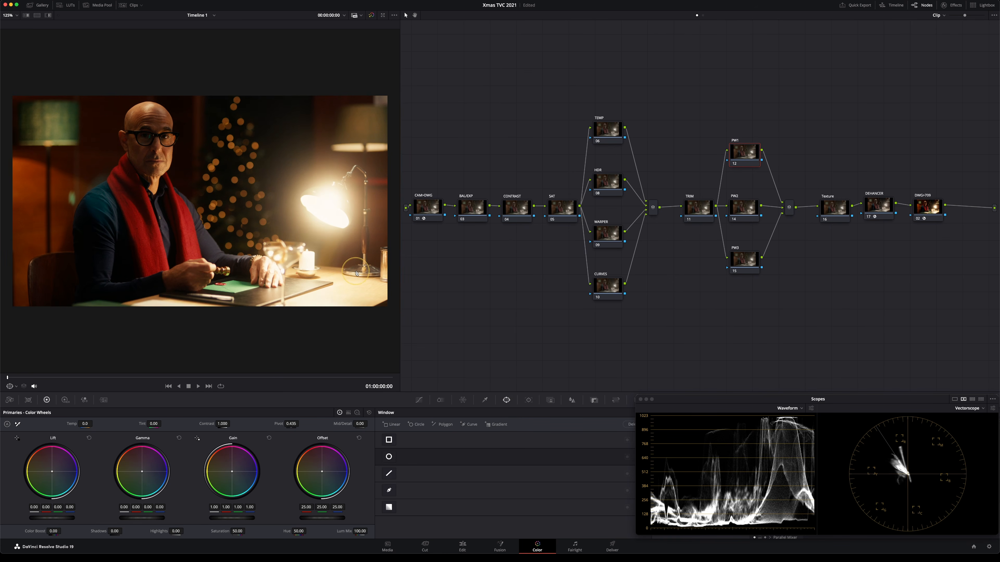
pyautogui.scroll(-1, 356, 272)
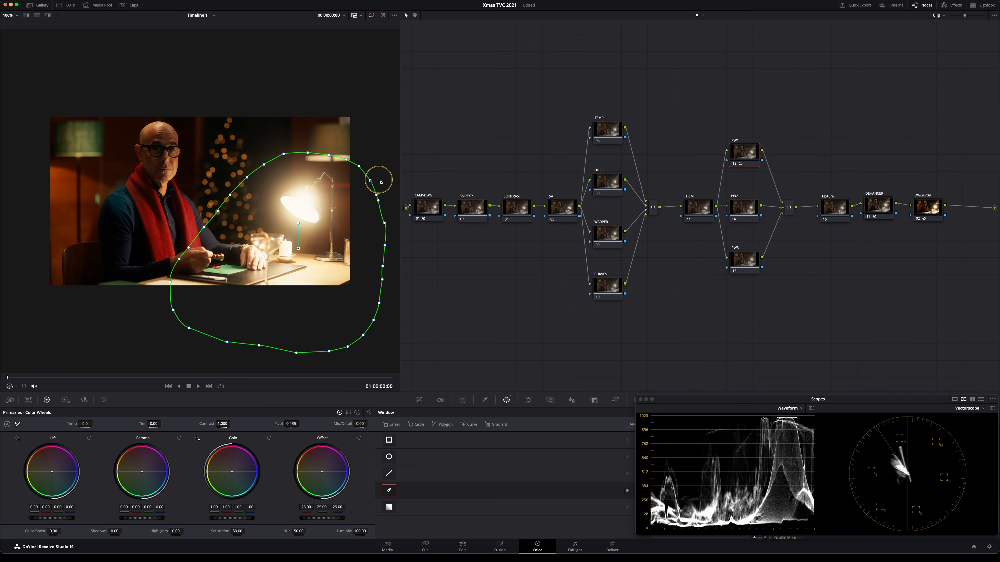
pyautogui.moveTo(727, 399); pyautogui.dragTo(796, 406)
pyautogui.moveTo(676, 495); pyautogui.dragTo(707, 496)
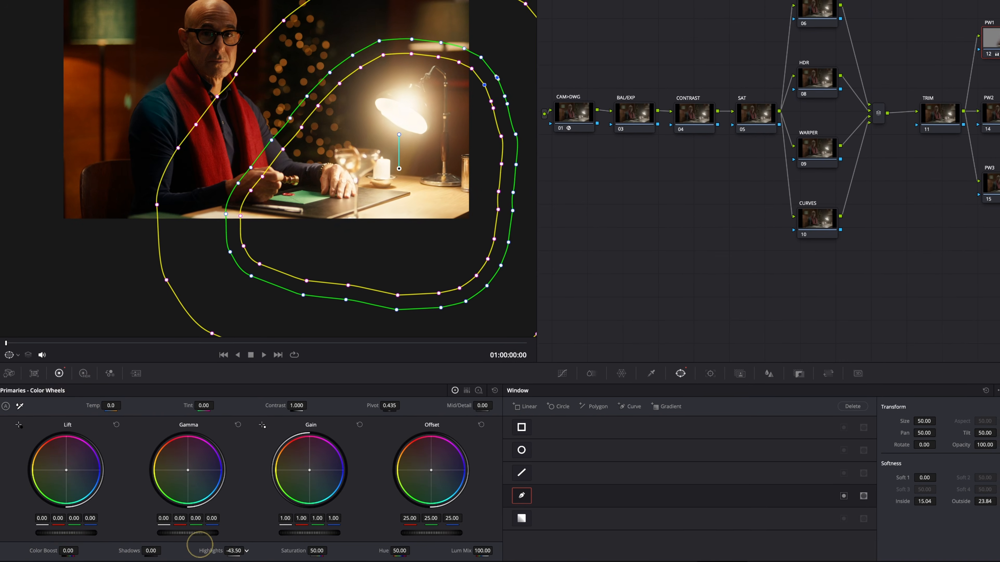
# Darken the lamp area on PW1 with Highlights -100, Gamma -0.07 and Gain 0.97, and compare the node on and off.
pyautogui.moveTo(176, 532); pyautogui.dragTo(82, 531)
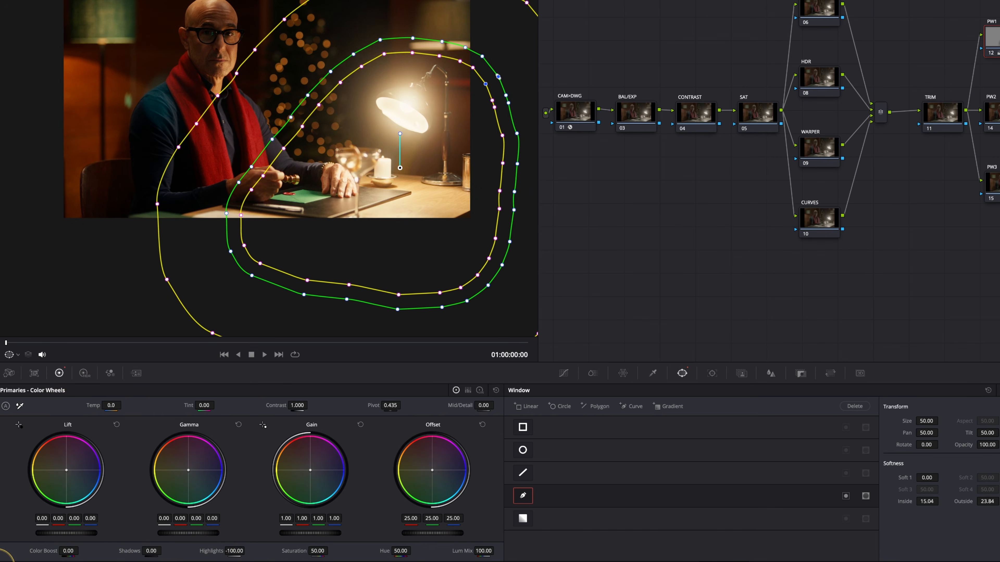
pyautogui.press('super+shift+w')
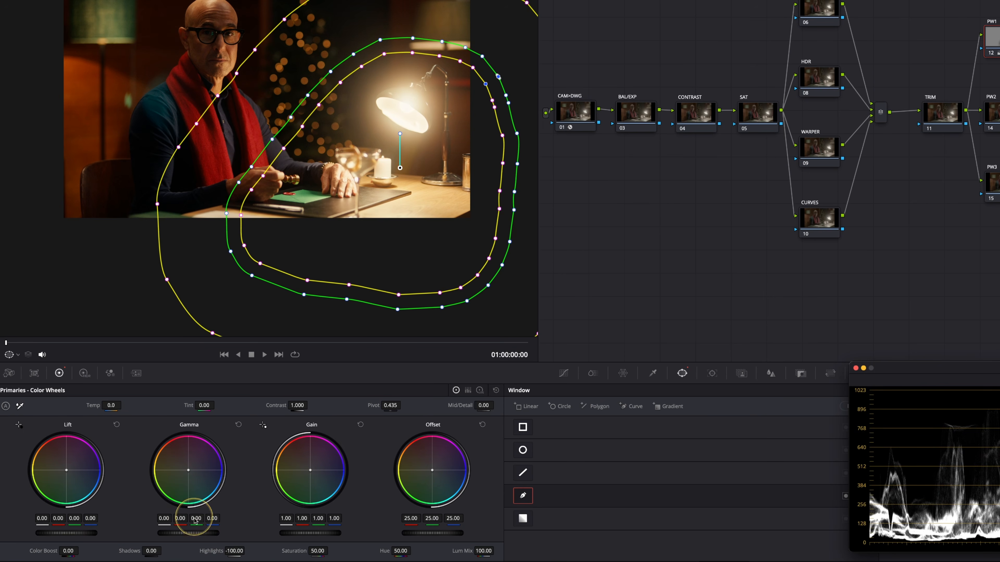
pyautogui.moveTo(202, 535); pyautogui.dragTo(110, 533)
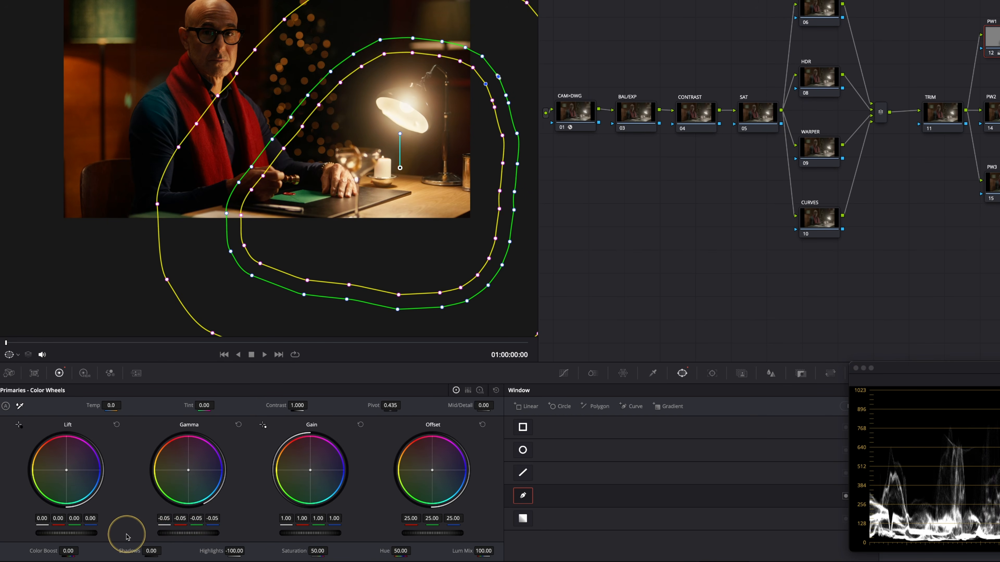
pyautogui.moveTo(178, 535); pyautogui.dragTo(173, 536)
pyautogui.moveTo(331, 535); pyautogui.dragTo(301, 532)
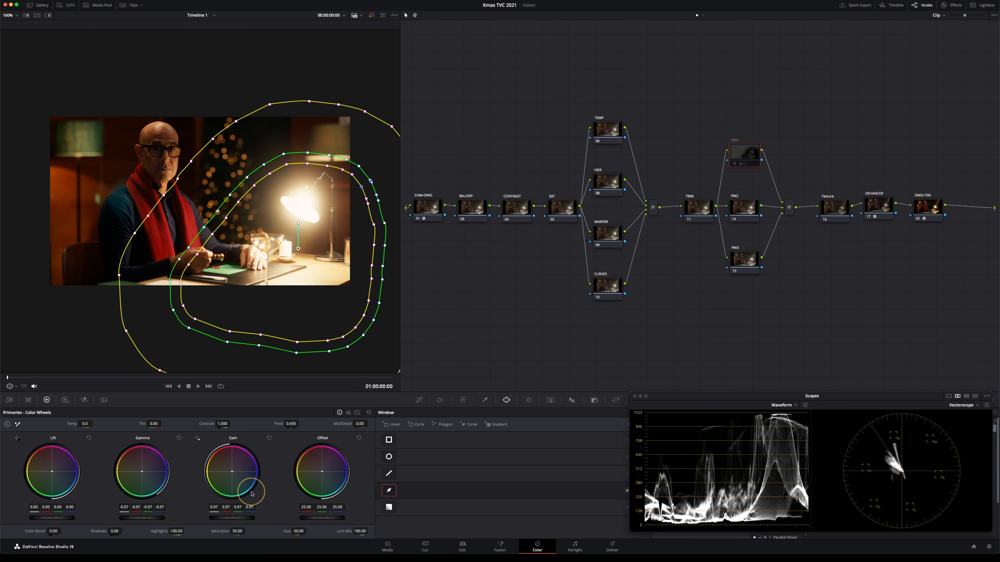
pyautogui.press('super+d')
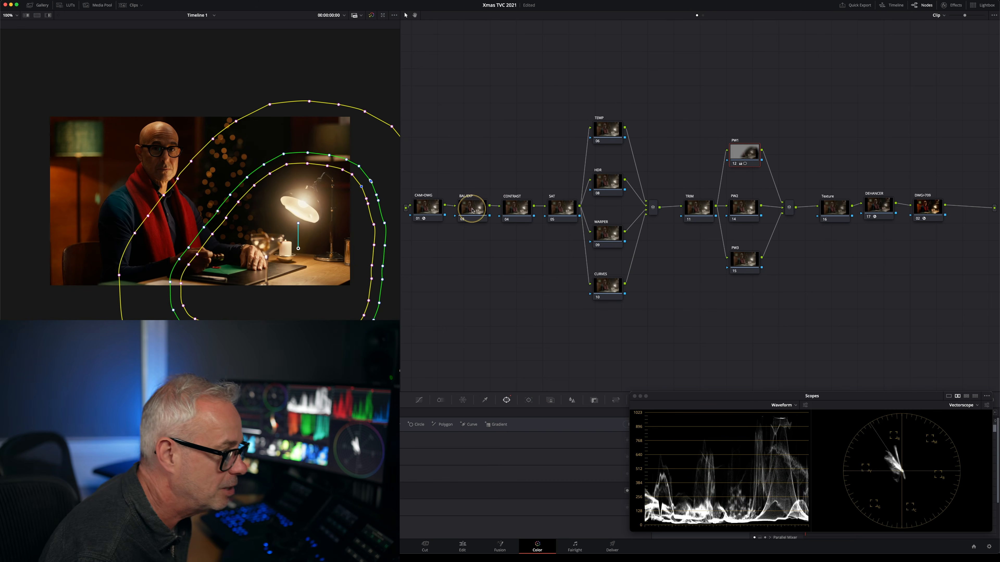
# Select the BAL/EXP node, and split the timeline-level MONO-Balance skin tone view vertically at split position 0.620.
pyautogui.click(472, 206)
pyautogui.moveTo(472, 206); pyautogui.dragTo(476, 205)
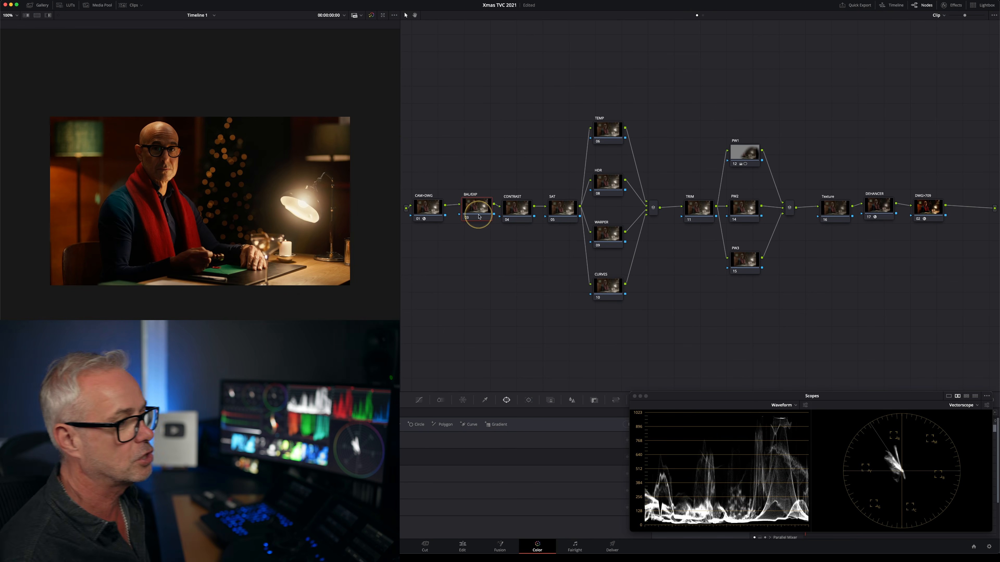
pyautogui.click(382, 302)
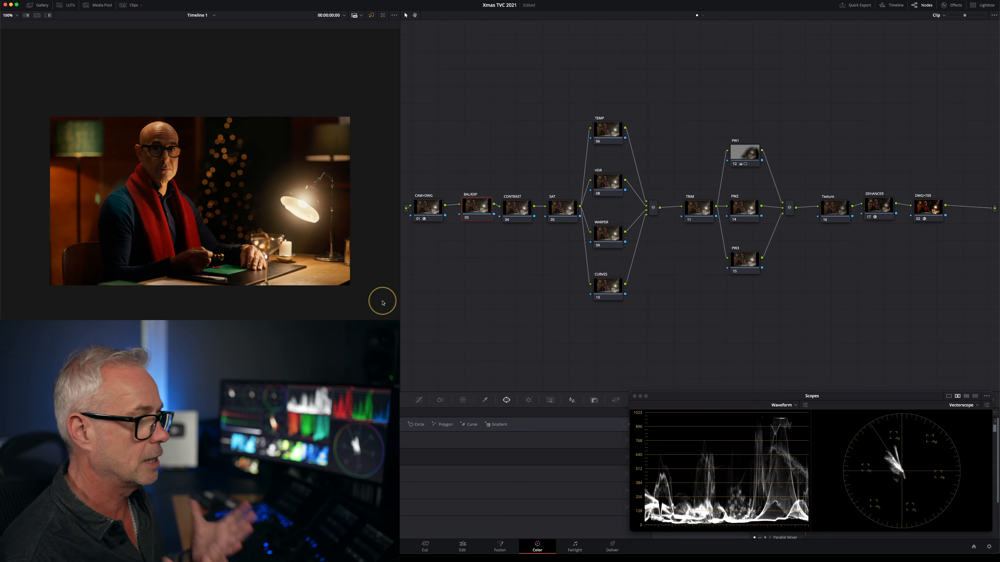
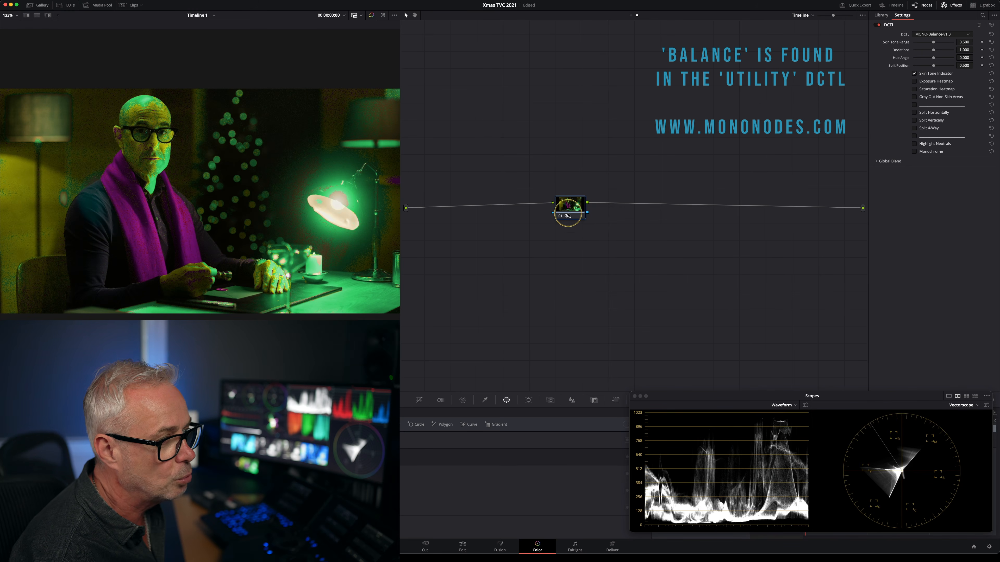
pyautogui.click(914, 121)
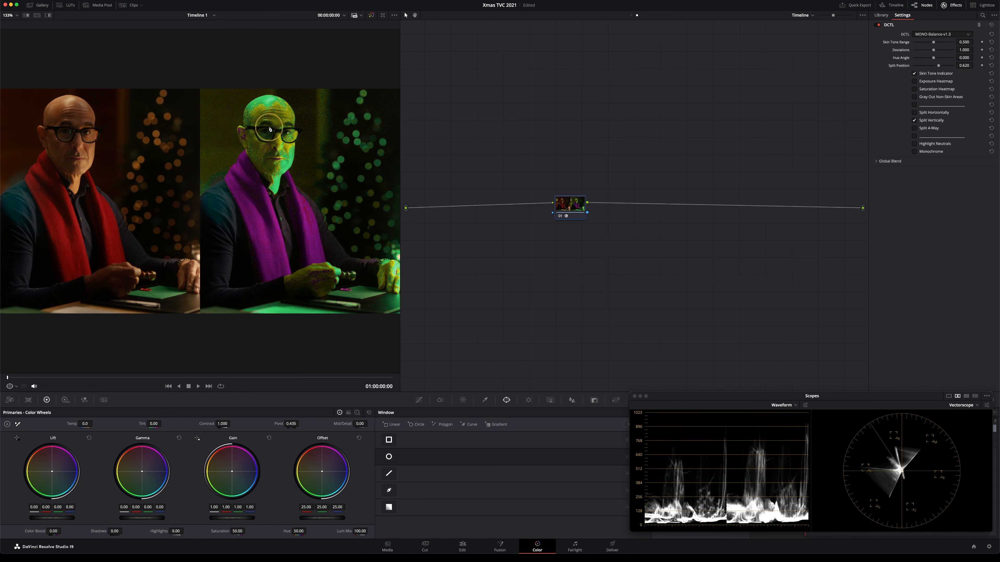
# Balance the skin tones on the BAL/EXP node by setting Offset to 24.72 red, 24.46 green and 25.57 blue.
pyautogui.click(631, 17)
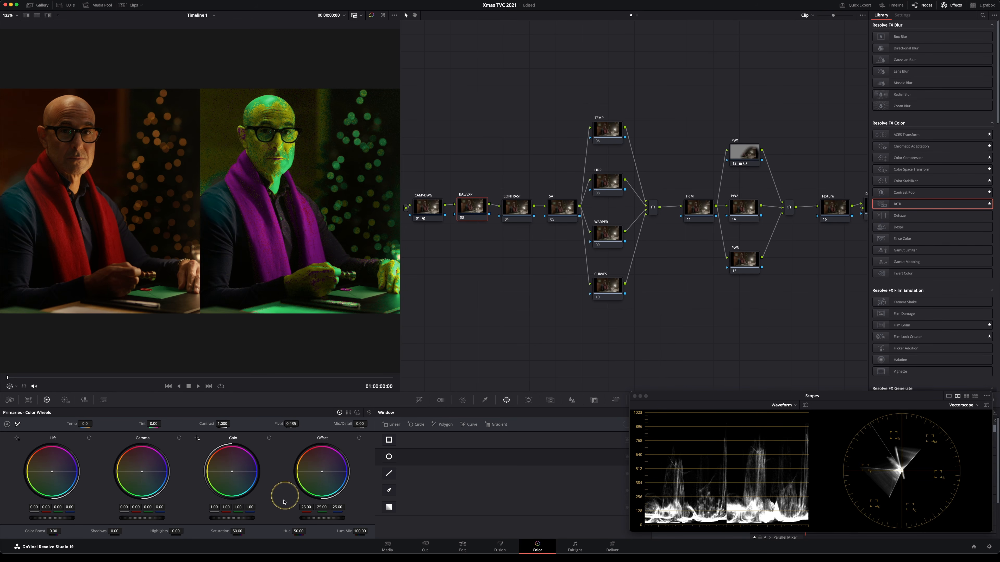
pyautogui.moveTo(318, 477); pyautogui.dragTo(321, 474)
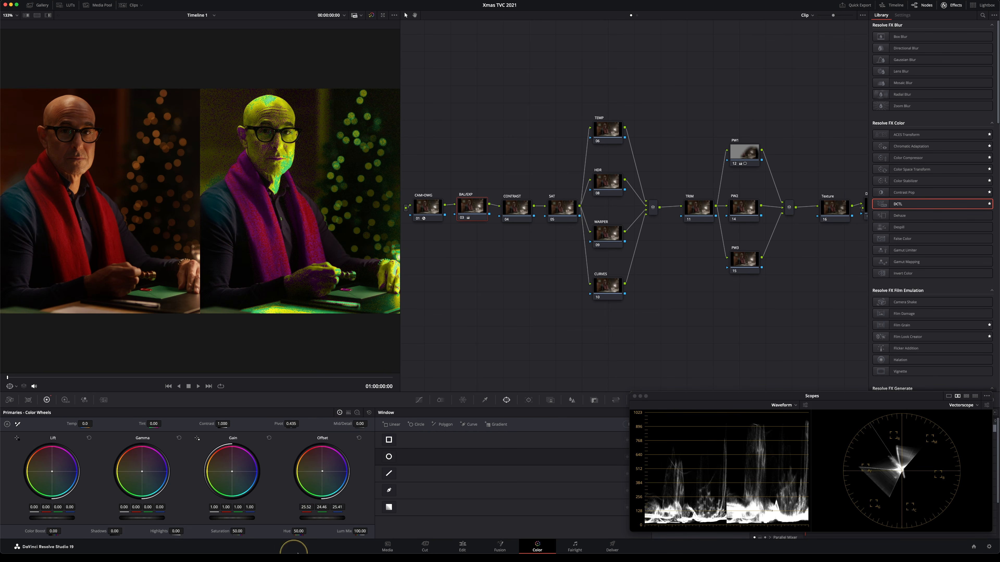
pyautogui.moveTo(307, 507); pyautogui.dragTo(337, 509)
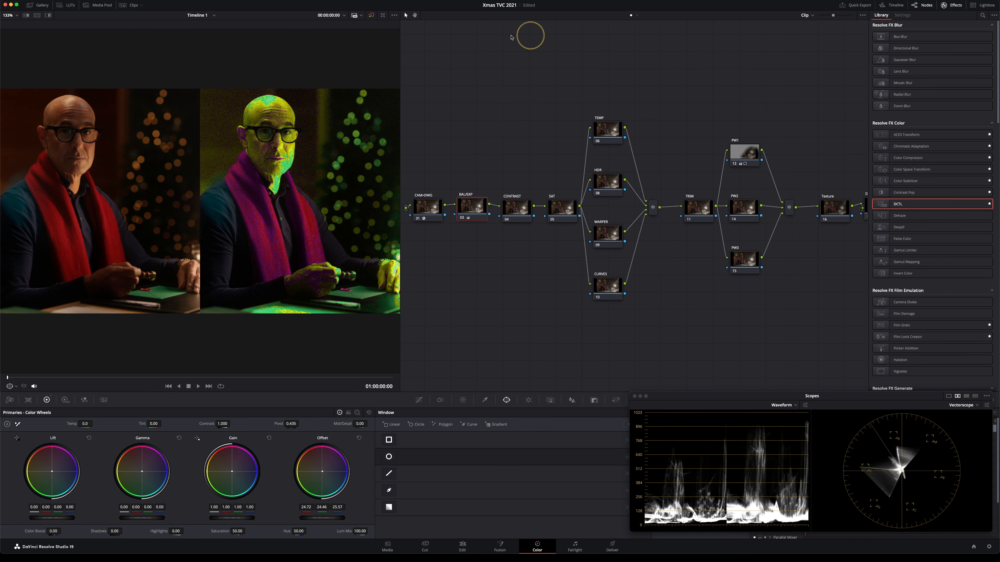
# Disable the MONO-Balance DCTL node at timeline level.
pyautogui.click(636, 18)
pyautogui.click(562, 215)
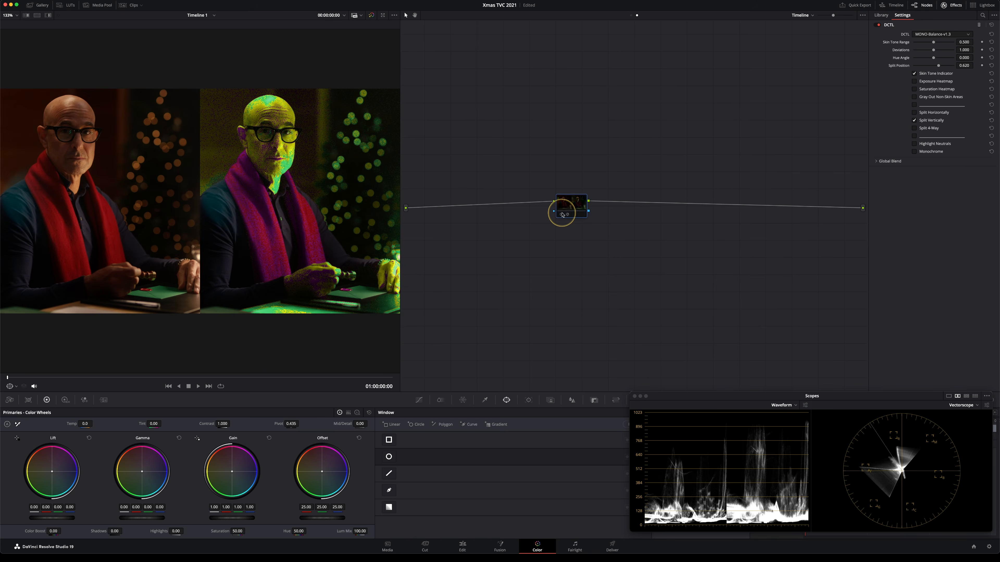
pyautogui.click(562, 214)
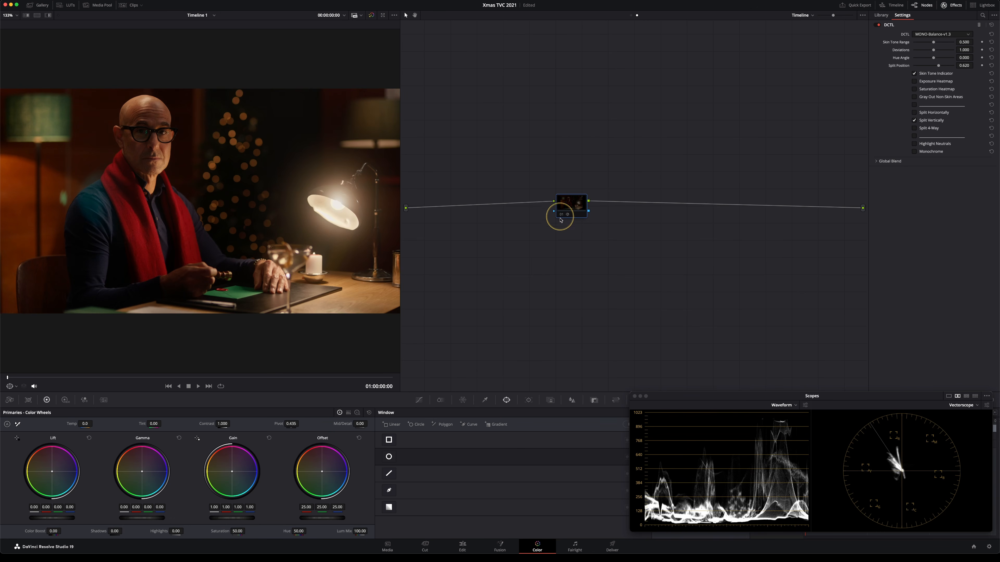
# Raise the overall Gain on the clip's CONTRAST node to brighten the image.
pyautogui.click(631, 16)
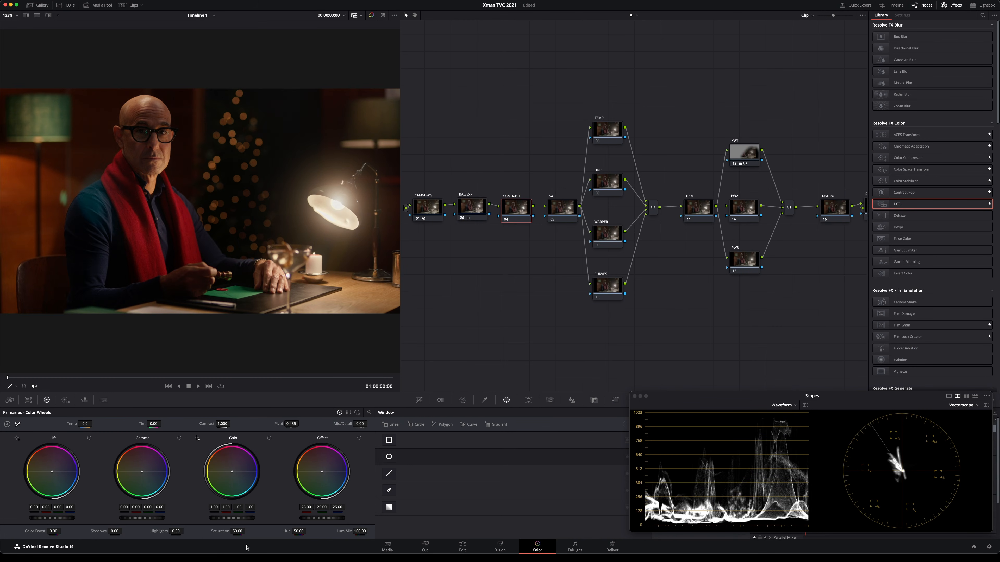
pyautogui.moveTo(231, 518); pyautogui.dragTo(268, 535)
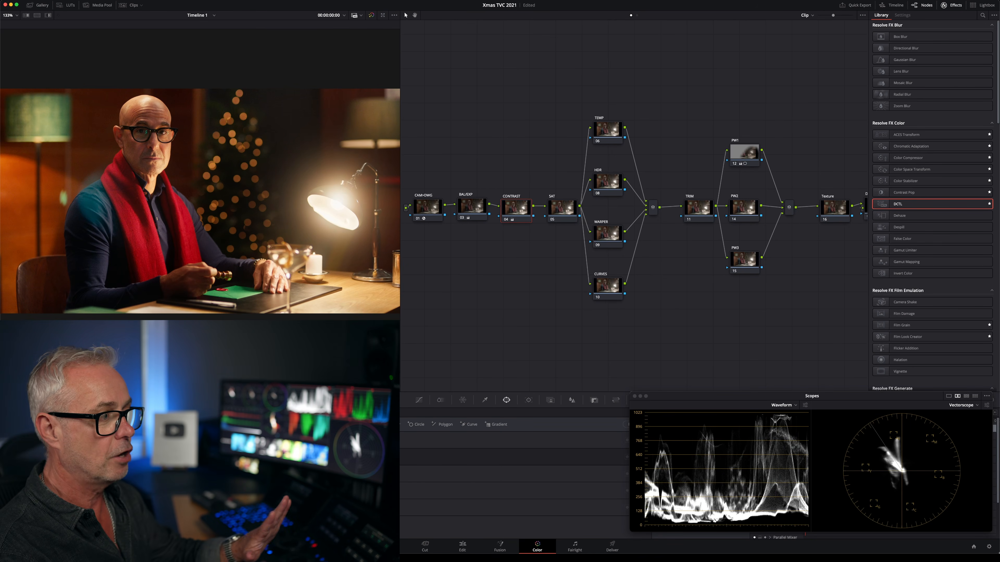
pyautogui.click(655, 225)
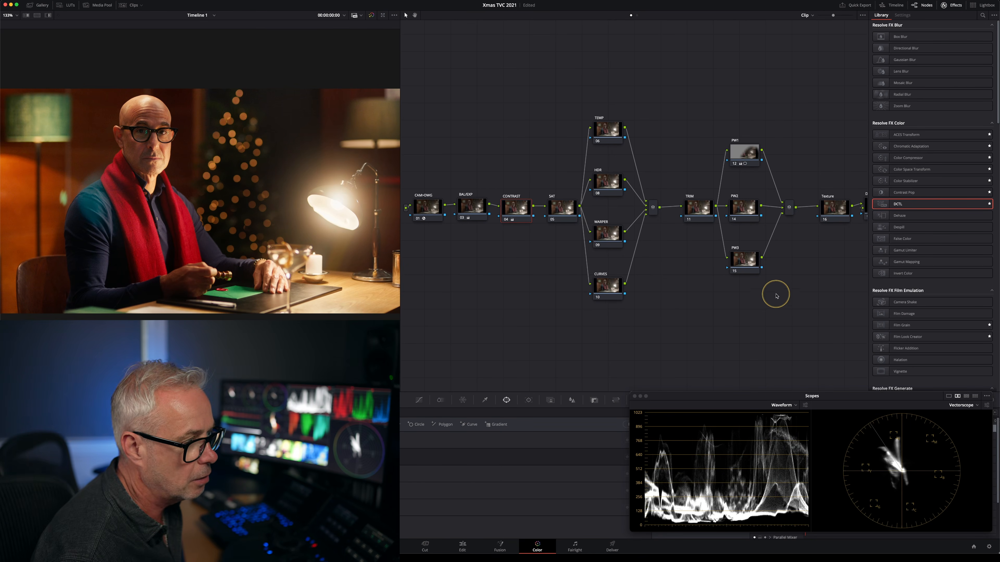
# Refine the print on the DEHANCER node with Tonal Contrast 2.0, Color Density 19.4 and Target White about -1.2.
pyautogui.click(752, 206)
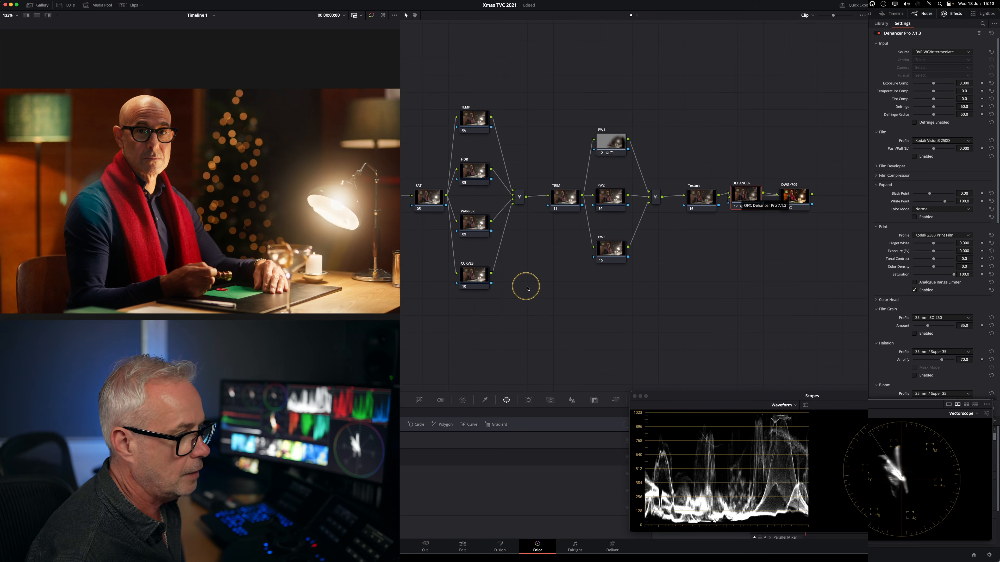
pyautogui.scroll(-3, 903, 236)
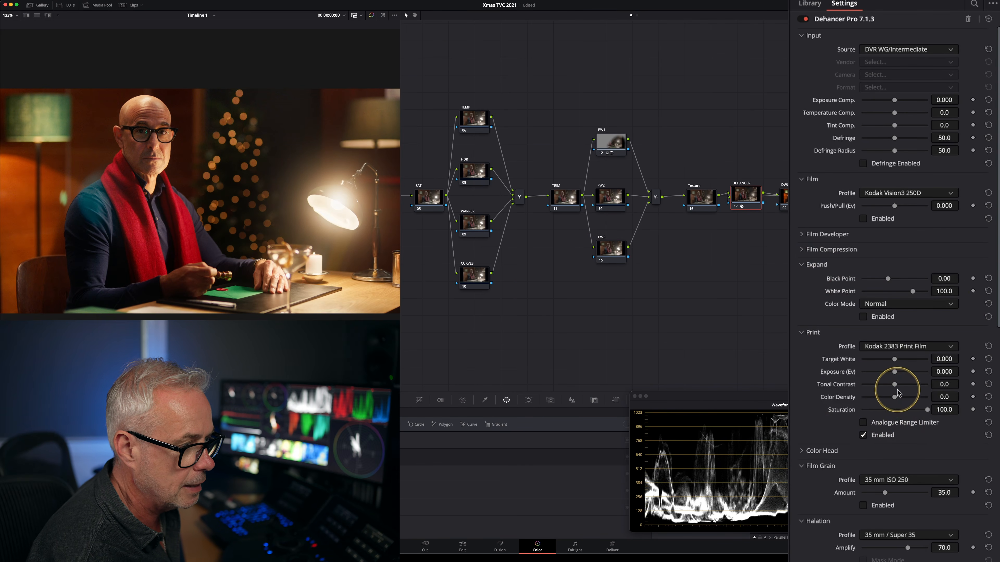
pyautogui.moveTo(944, 384); pyautogui.dragTo(961, 384)
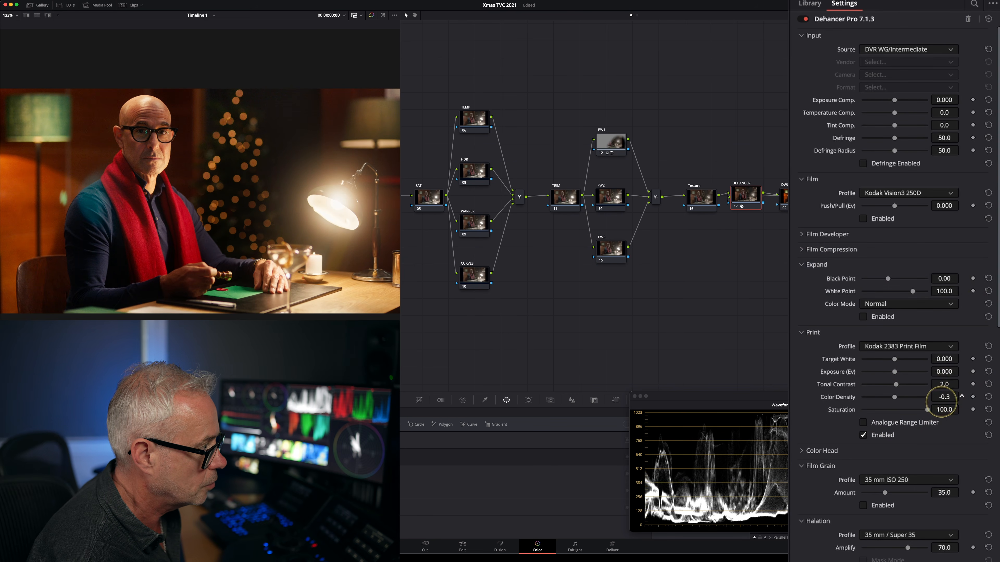
pyautogui.moveTo(957, 404); pyautogui.dragTo(904, 404)
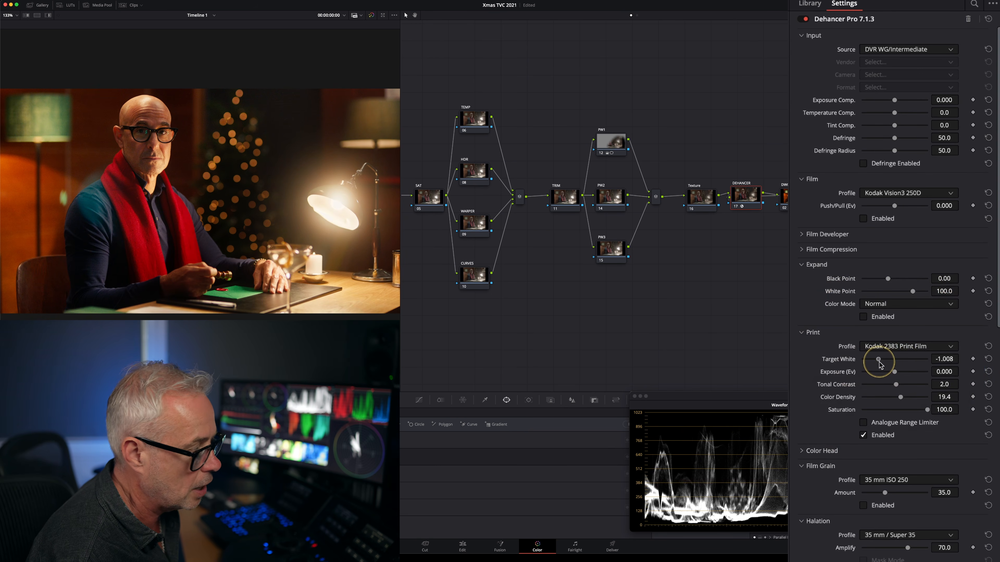
pyautogui.moveTo(878, 365); pyautogui.dragTo(880, 365)
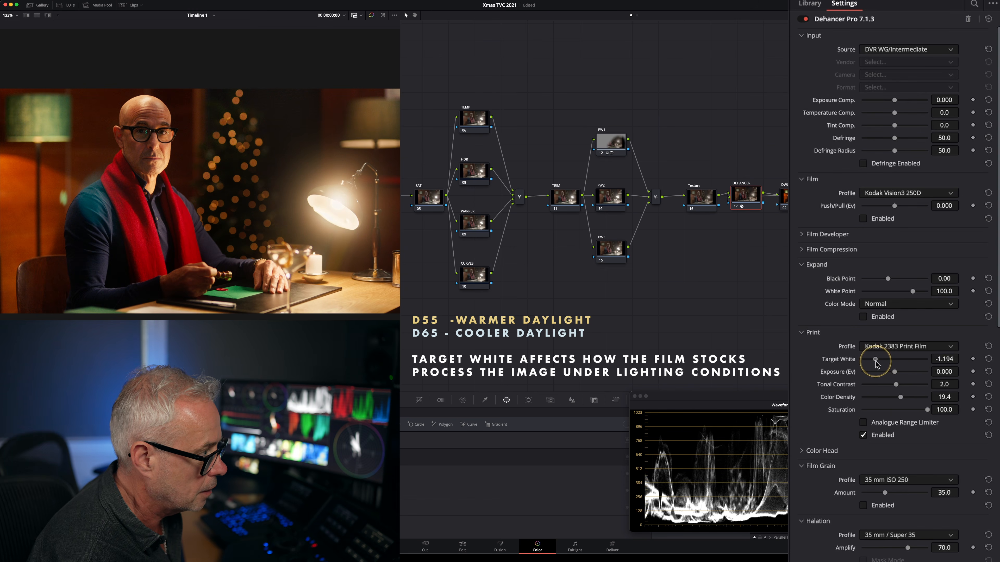
pyautogui.moveTo(874, 362); pyautogui.dragTo(874, 363)
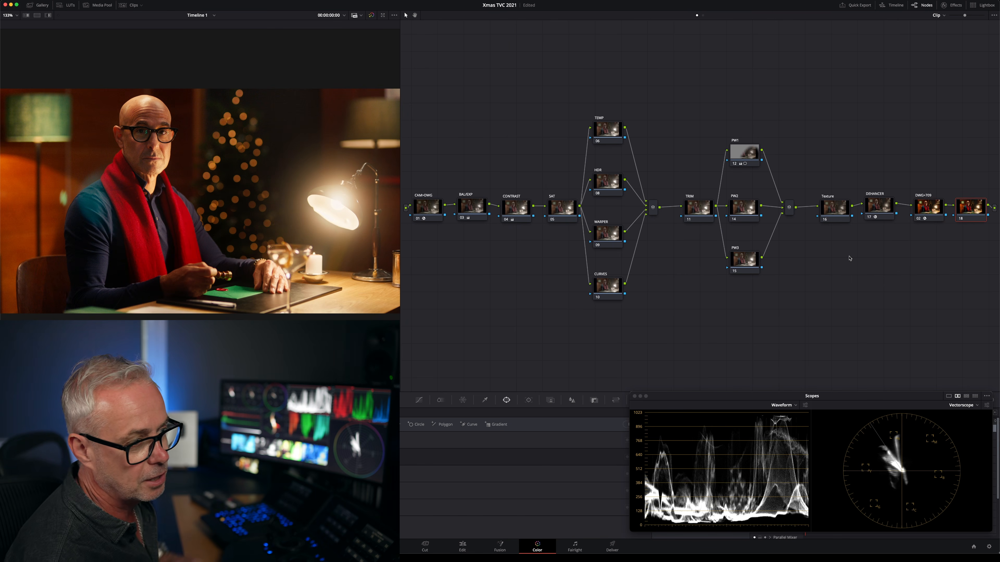
# Move the new node after DWG>709 to below PW3 and add the Dehancer Pro 7.1.3 effect to it.
pyautogui.moveTo(967, 220); pyautogui.dragTo(765, 305)
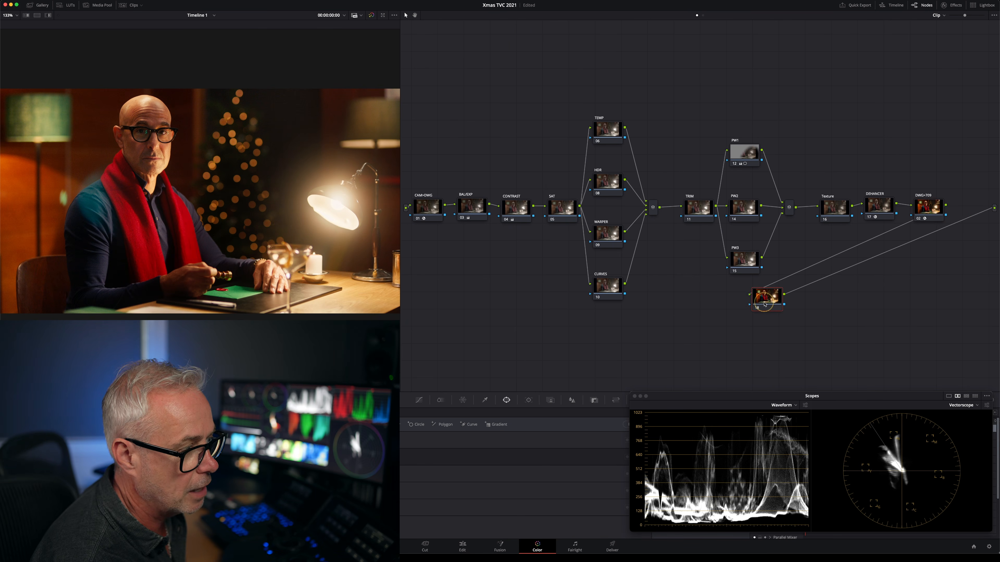
pyautogui.click(955, 6)
pyautogui.click(777, 358)
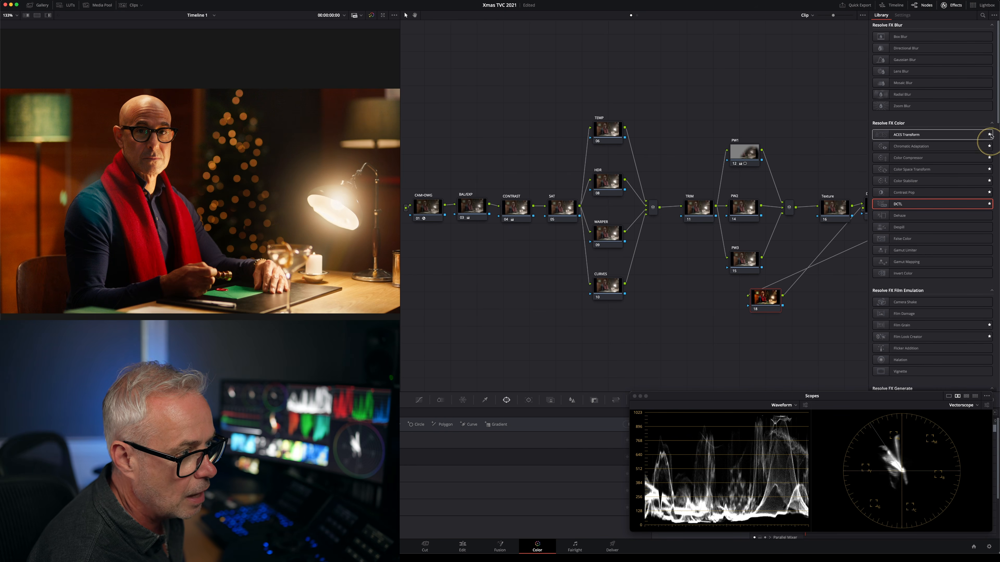
pyautogui.moveTo(996, 115); pyautogui.dragTo(996, 412)
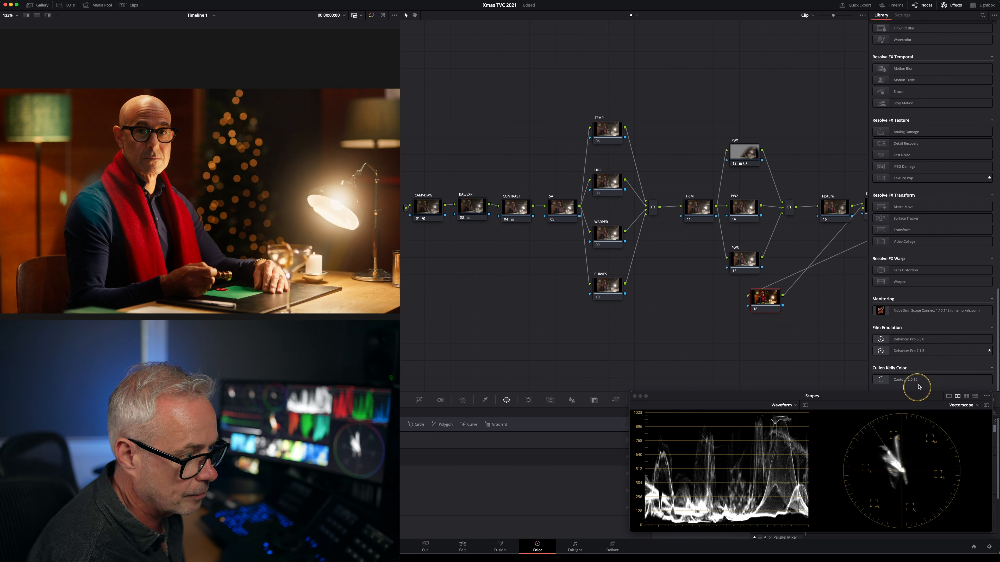
pyautogui.moveTo(751, 347); pyautogui.dragTo(765, 298)
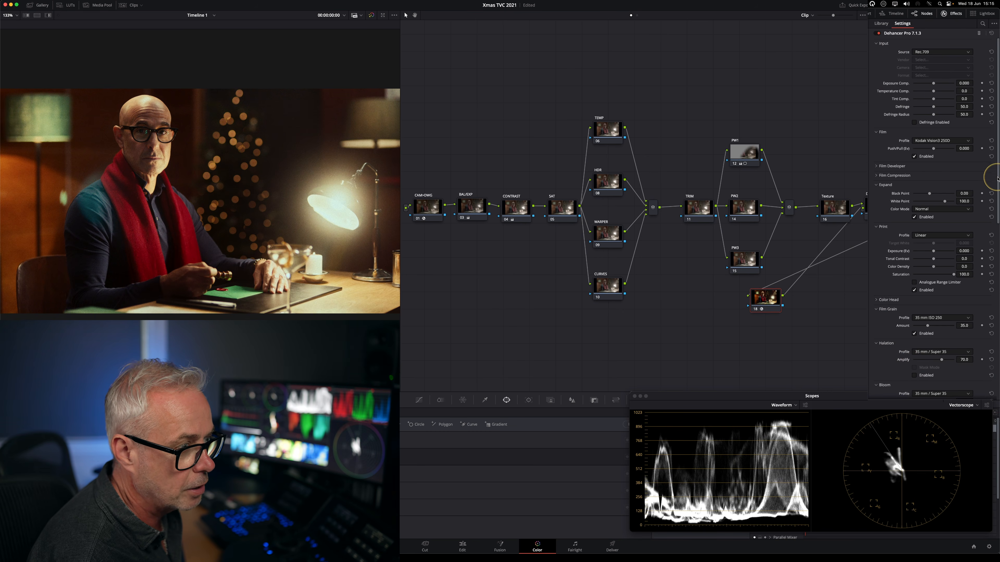
# Disable all Dehancer tools on the new node and set its quality to High - slow.
pyautogui.moveTo(998, 180); pyautogui.dragTo(998, 437)
pyautogui.click(936, 393)
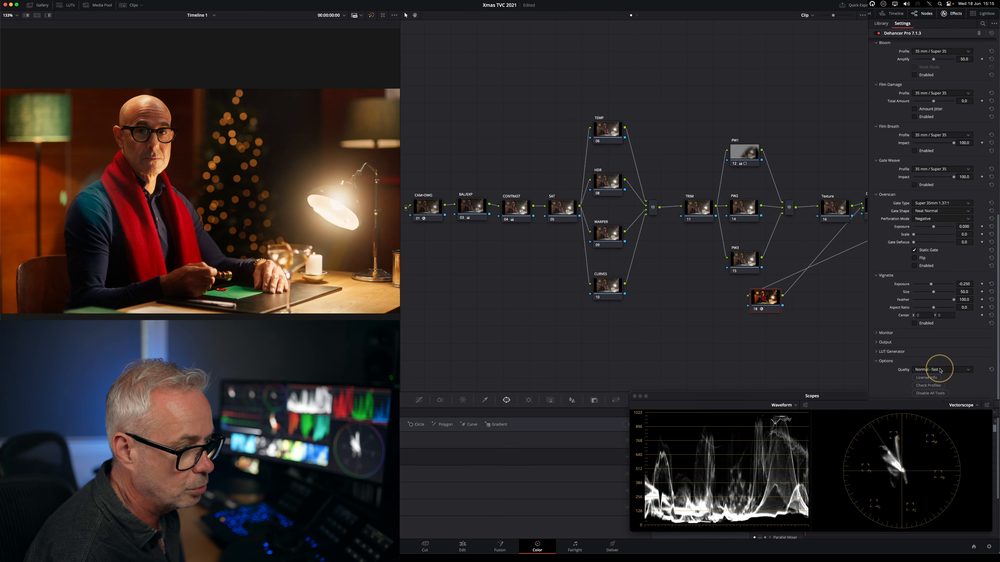
pyautogui.click(925, 385)
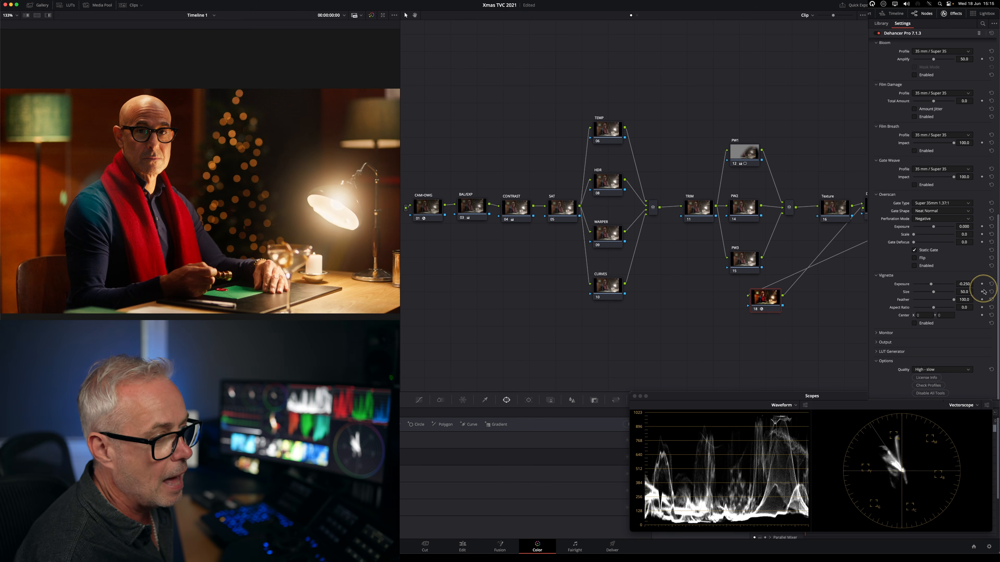
pyautogui.scroll(5, 983, 292)
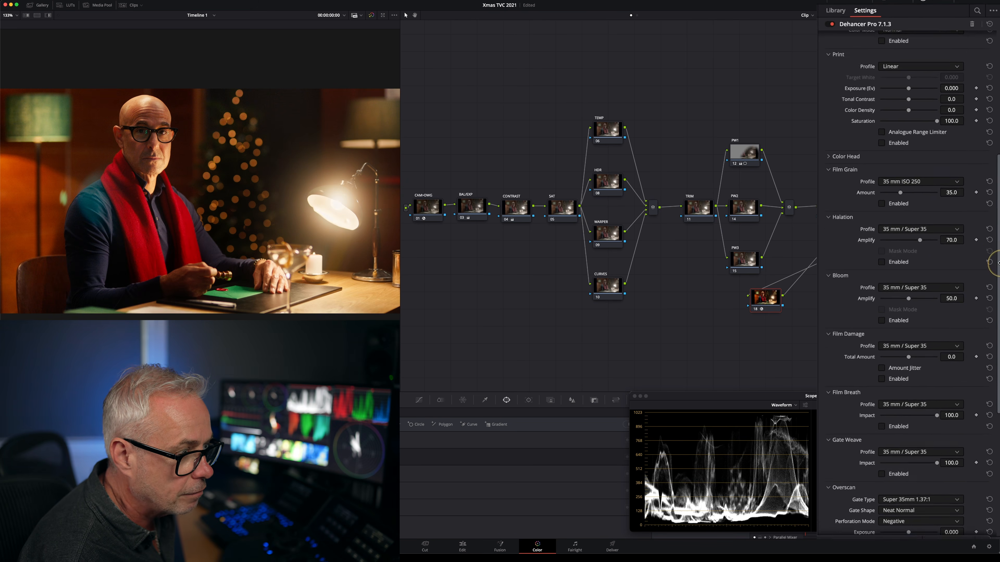
# On the new Dehancer node, switch the Bloom profile to Custom, enable Bloom and set its Impact to 28.7.
pyautogui.click(904, 287)
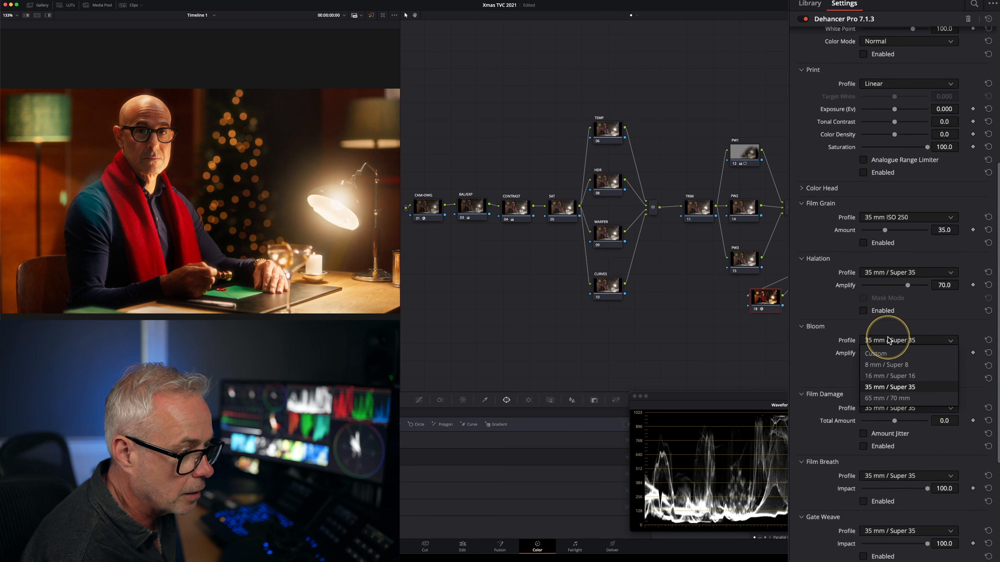
pyautogui.click(879, 354)
pyautogui.moveTo(894, 443); pyautogui.dragTo(846, 449)
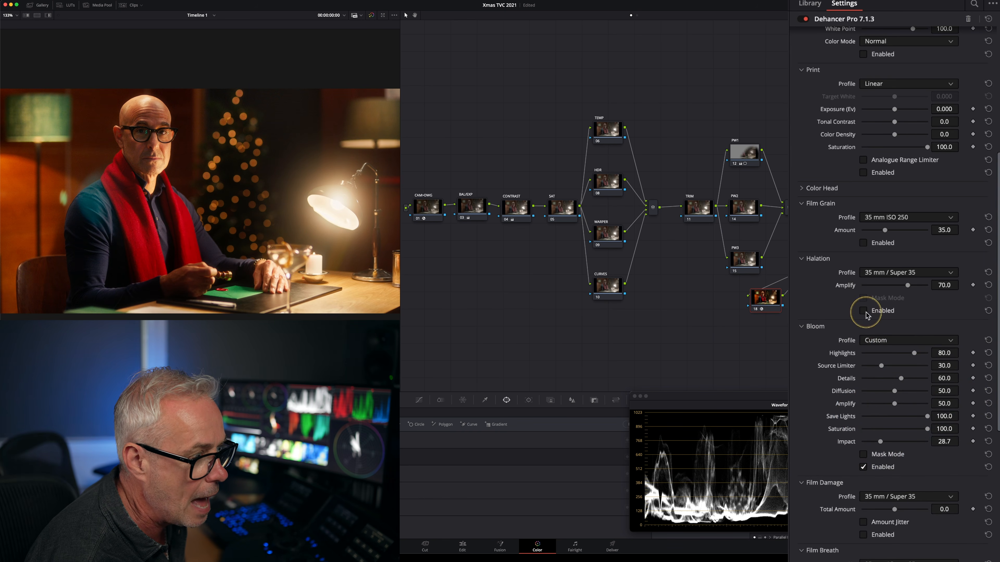
# Switch the Halation profile to Custom, enable Halation and set its Impact to 18.6, judging the highlight edges at 300%.
pyautogui.click(908, 272)
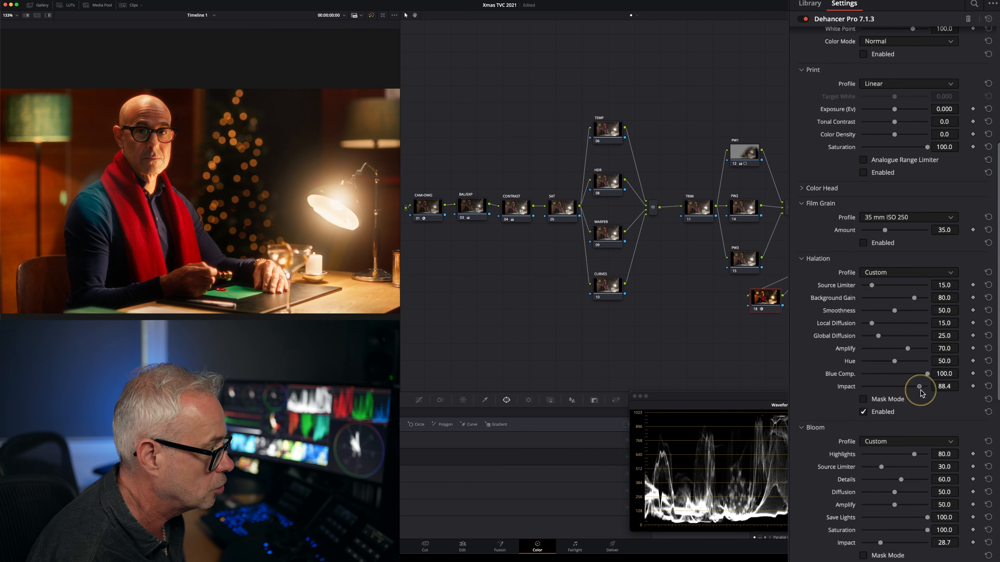
pyautogui.moveTo(921, 391); pyautogui.dragTo(923, 391)
pyautogui.click(11, 15)
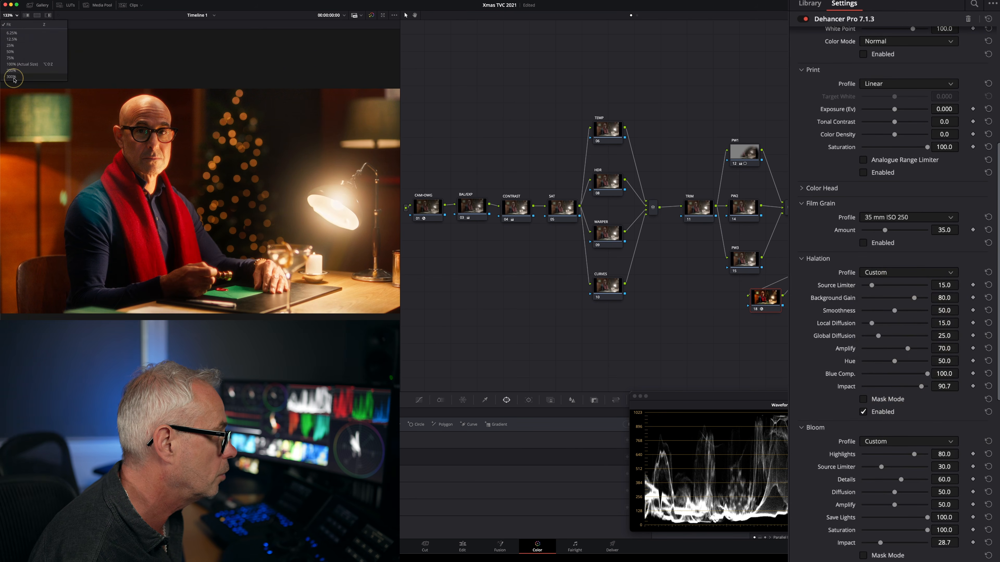
pyautogui.click(14, 76)
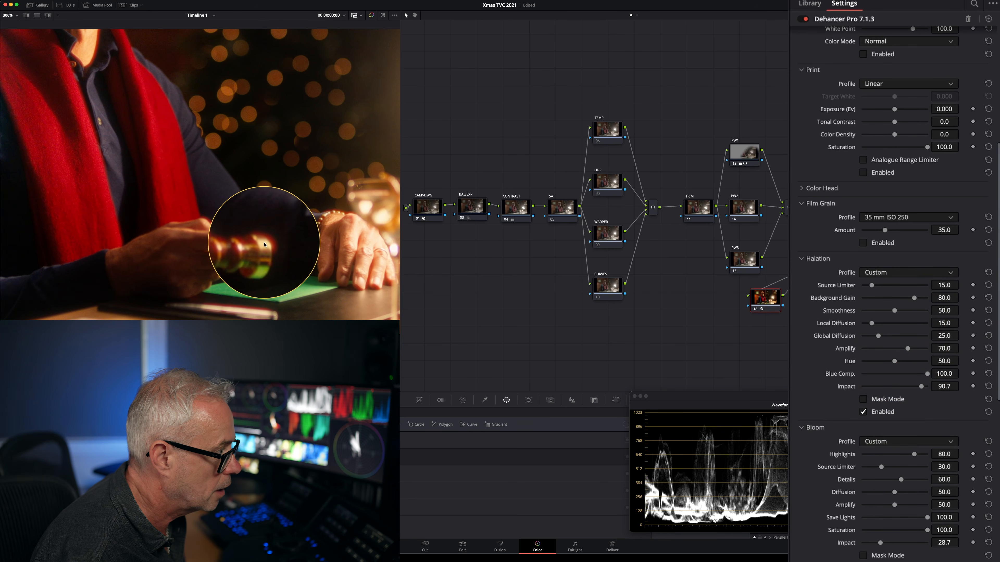
pyautogui.moveTo(924, 387); pyautogui.dragTo(871, 392)
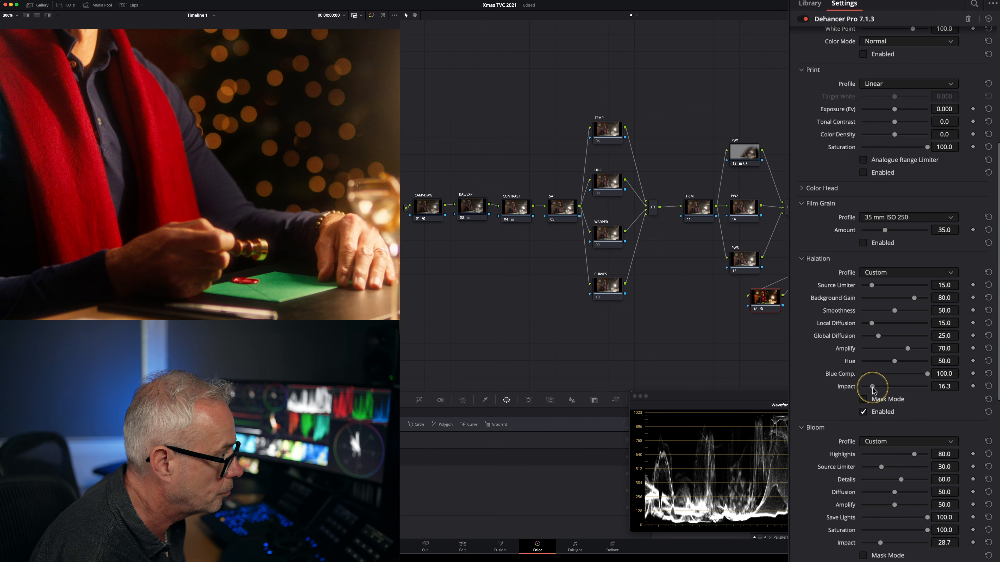
pyautogui.moveTo(874, 390); pyautogui.dragTo(875, 389)
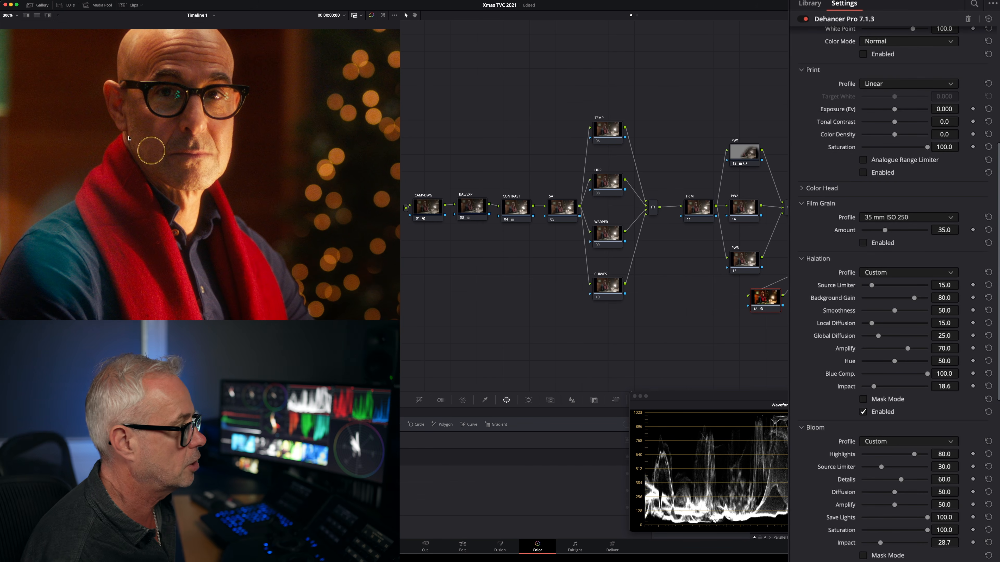
pyautogui.click(14, 18)
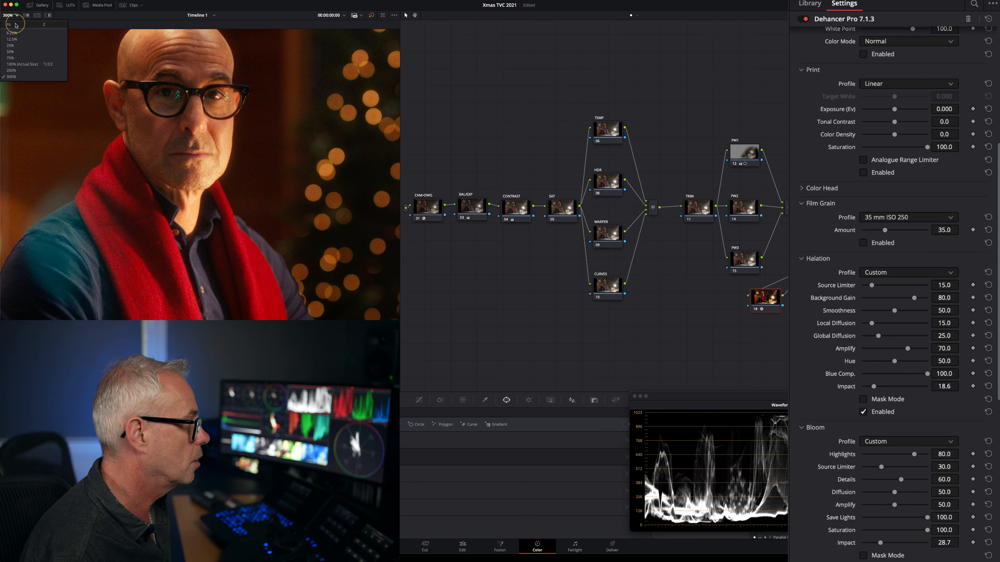
pyautogui.click(16, 67)
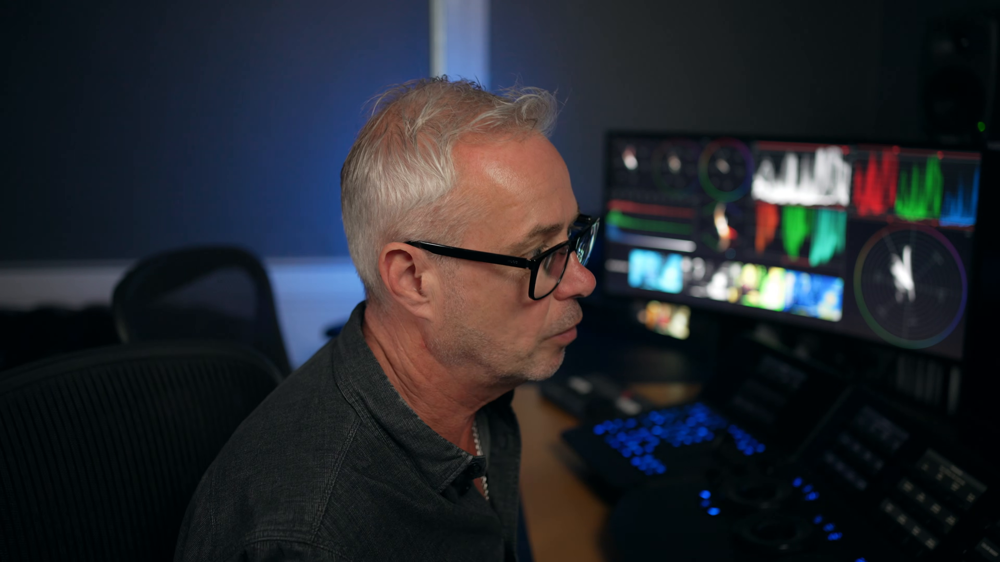
# Try ColorSlice on the SAT node with overall Saturation 1.16 and the Red density at 0.01.
pyautogui.click(491, 217)
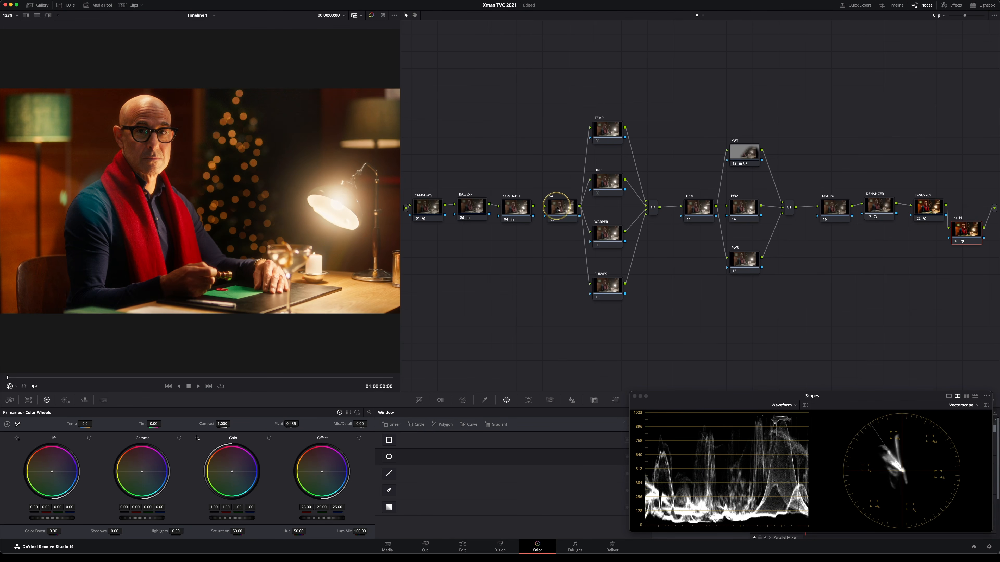
pyautogui.click(440, 404)
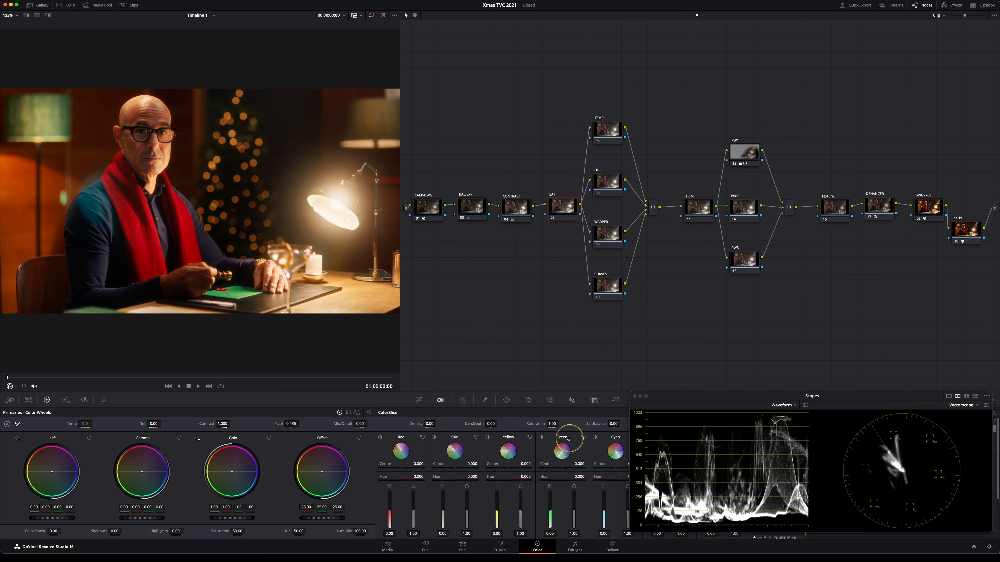
pyautogui.moveTo(551, 425); pyautogui.dragTo(564, 423)
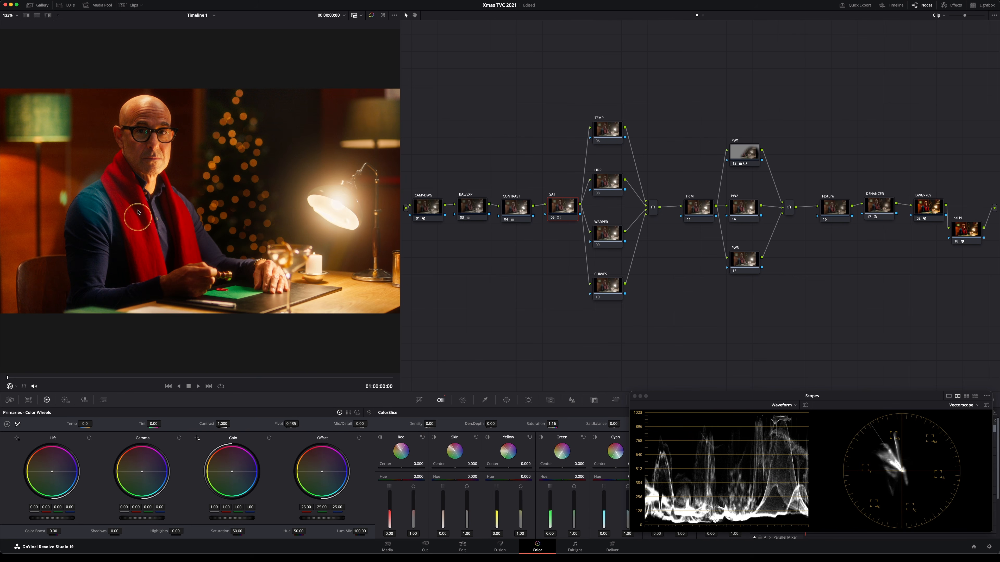
pyautogui.moveTo(389, 514); pyautogui.dragTo(388, 510)
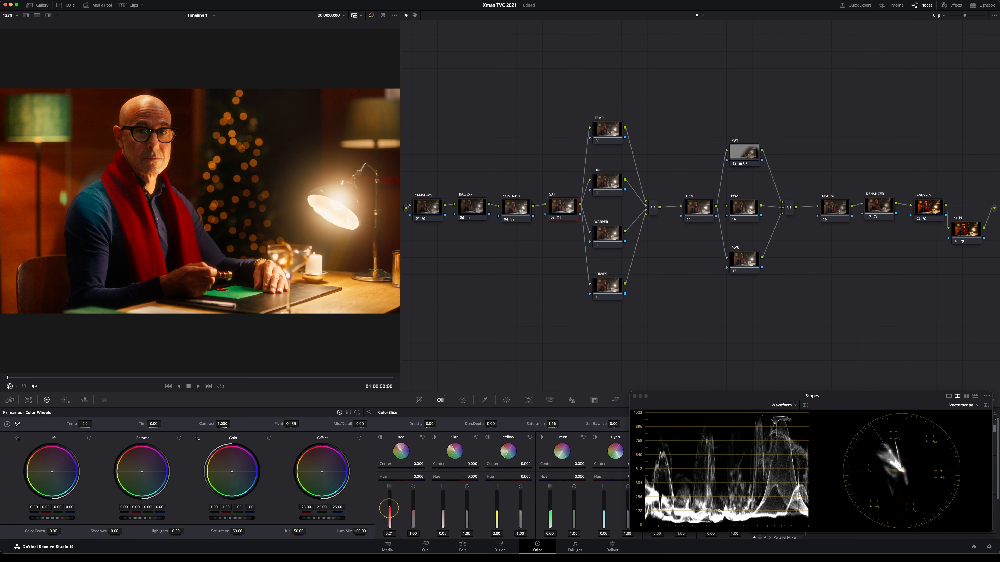
pyautogui.moveTo(389, 510); pyautogui.dragTo(389, 518)
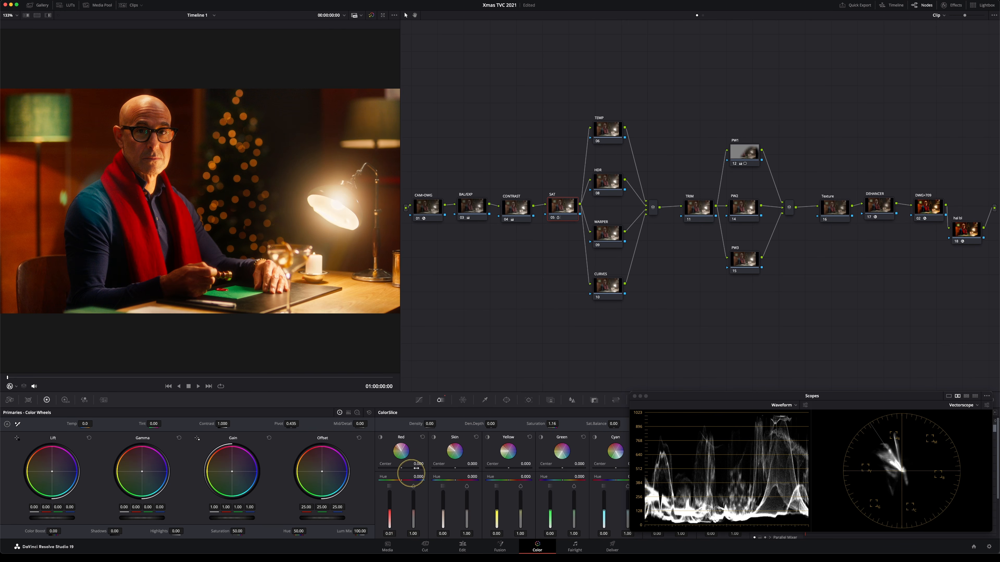
# Inspect the man's face and scarf at 300%, comparing the image with the SAT node's adjustment off and on.
pyautogui.click(12, 19)
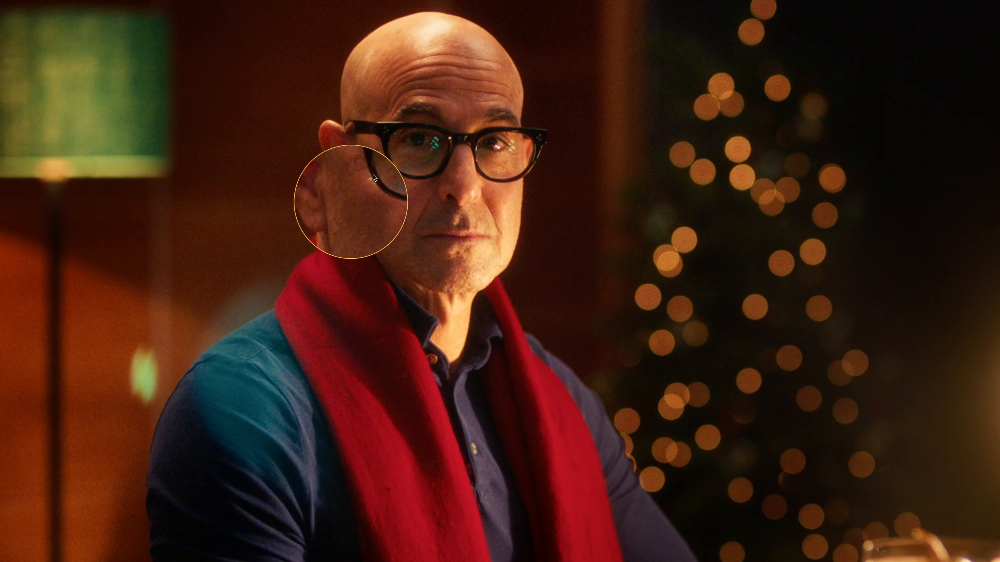
pyautogui.moveTo(373, 174); pyautogui.dragTo(350, 194)
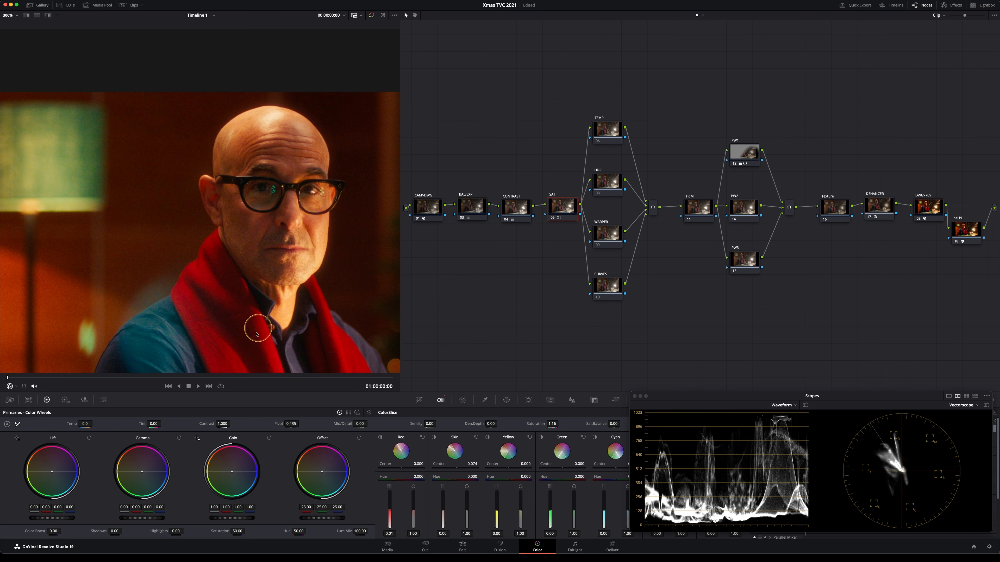
pyautogui.hotkey('ctrl', 'd')
pyautogui.hotkey('ctrl', 'd')
pyautogui.hotkey('ctrl', 'd')
pyautogui.hotkey('ctrl', 'd')
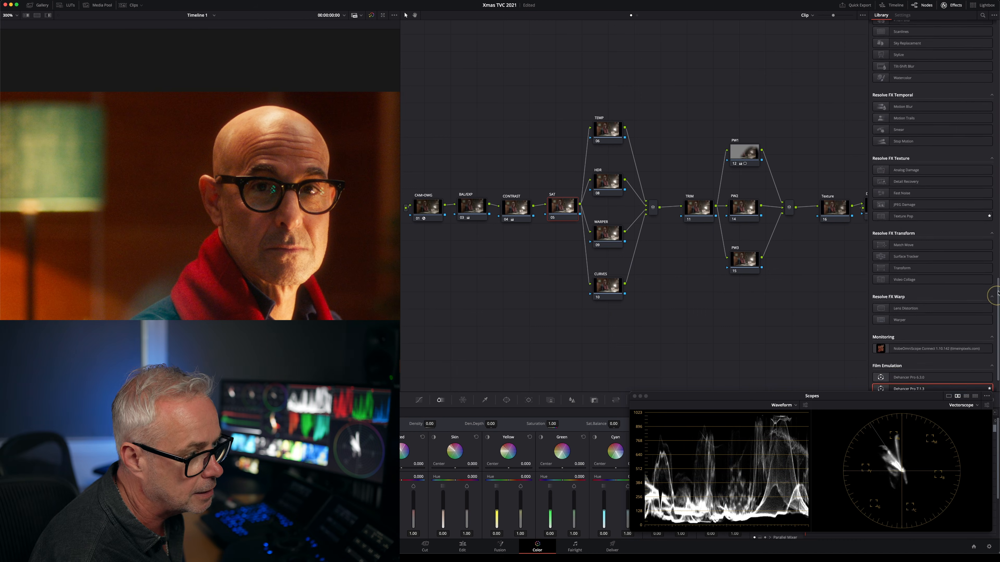
# Find the DCTL effect among the Resolve FX Color effects and apply it to the SAT node.
pyautogui.scroll(-10, 997, 130)
pyautogui.scroll(10, 997, 130)
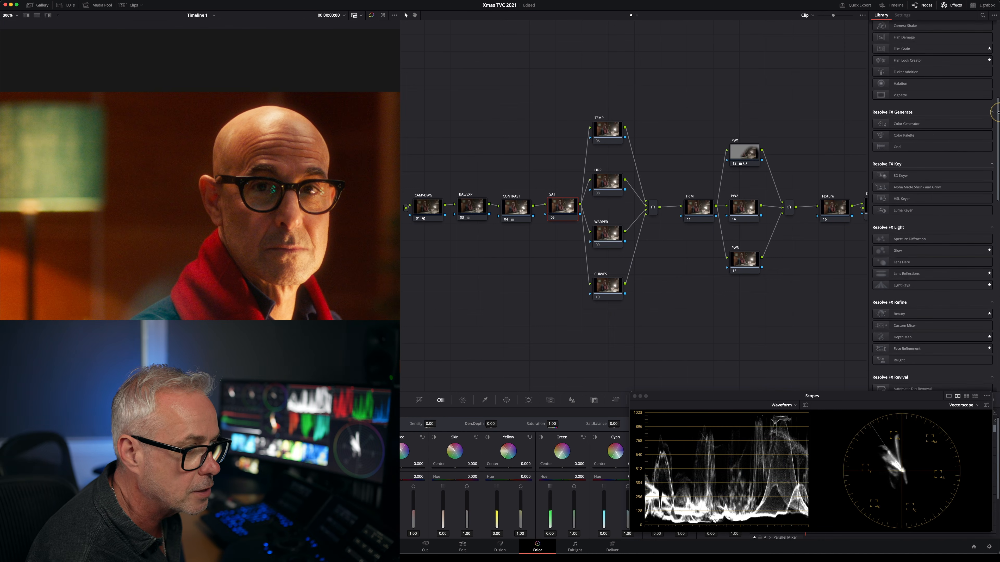
pyautogui.scroll(5, 997, 63)
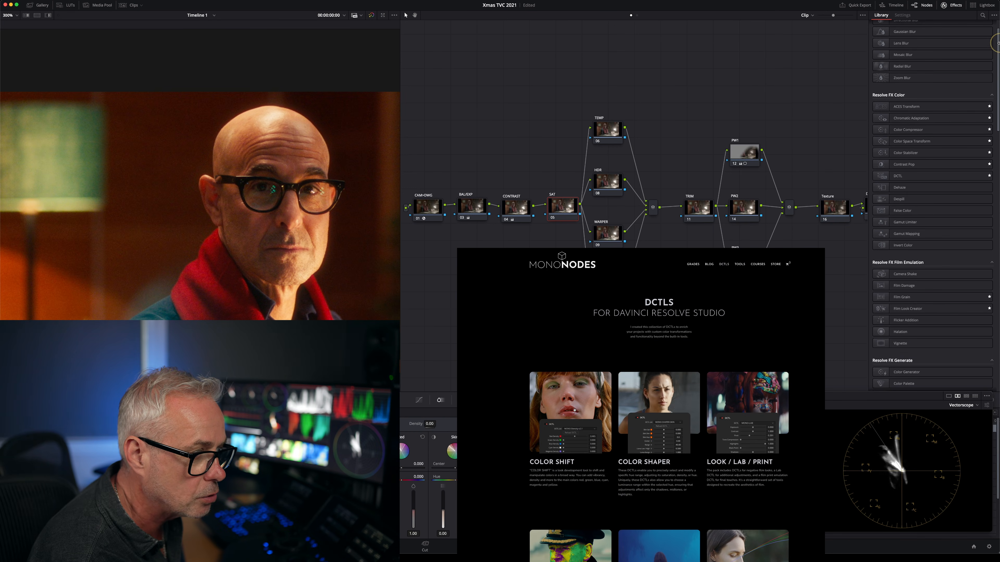
pyautogui.click(908, 197)
pyautogui.click(892, 206)
pyautogui.moveTo(892, 204); pyautogui.dragTo(563, 206)
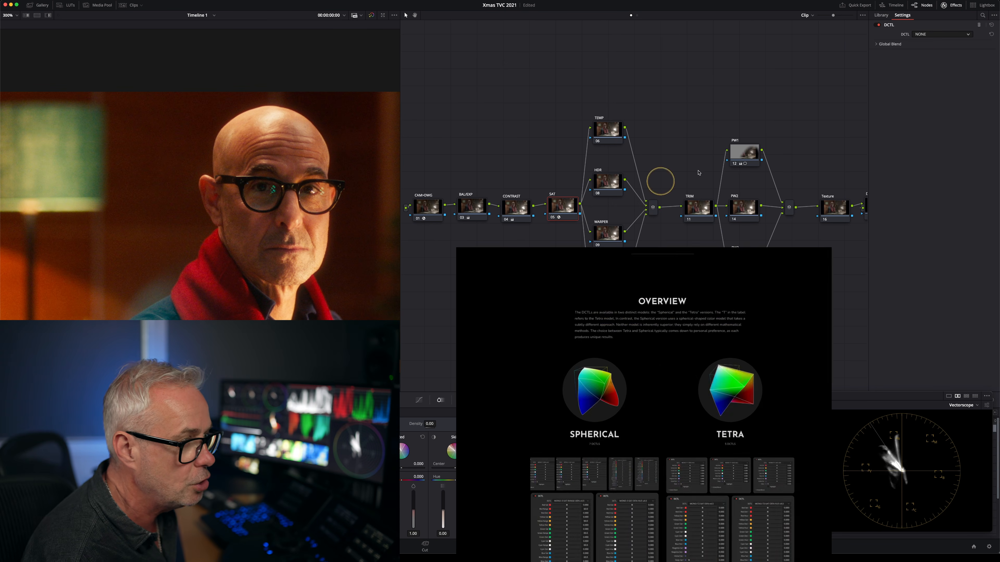
# Load the Color Shift script MONO-3-SAT RANGE-DEN-v4.0 into the SAT node's DCTL effect.
pyautogui.click(971, 35)
pyautogui.moveTo(980, 49); pyautogui.dragTo(982, 62)
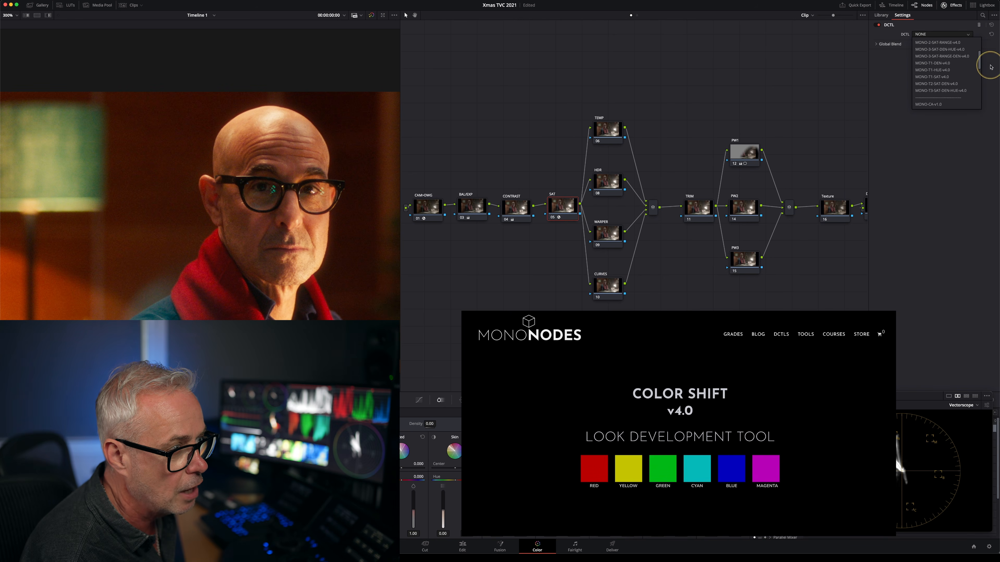
pyautogui.click(941, 96)
pyautogui.click(945, 34)
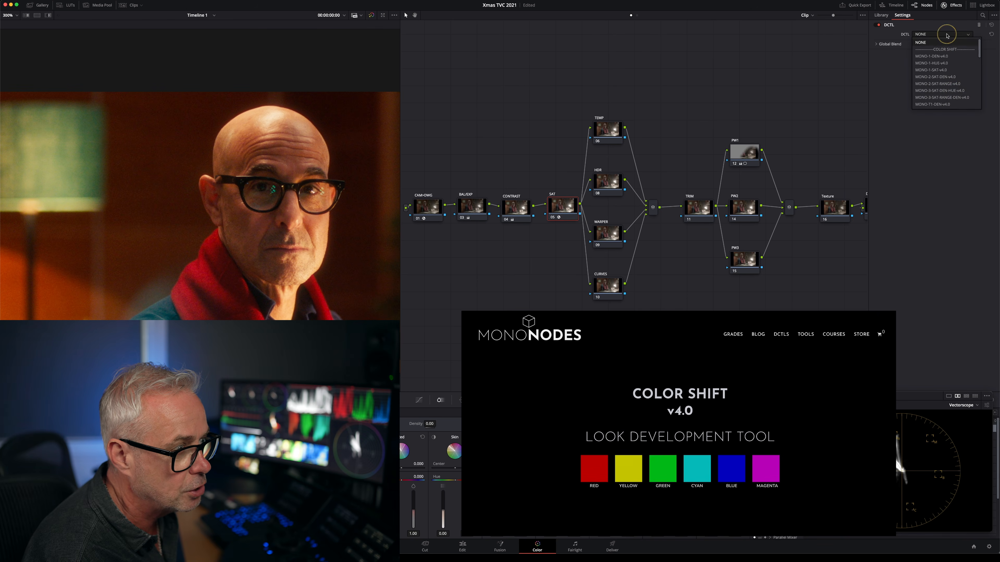
pyautogui.click(959, 97)
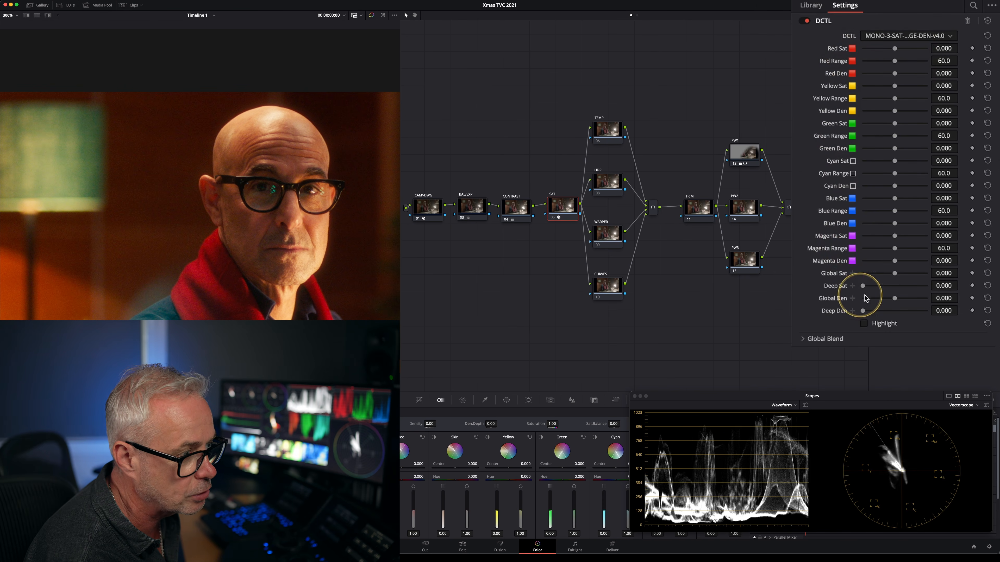
# Enable the DCTL's Highlight view and set Global Sat to 0.160 and Deep Sat to 0.806.
pyautogui.moveTo(944, 276); pyautogui.dragTo(961, 272)
pyautogui.moveTo(882, 276); pyautogui.dragTo(910, 274)
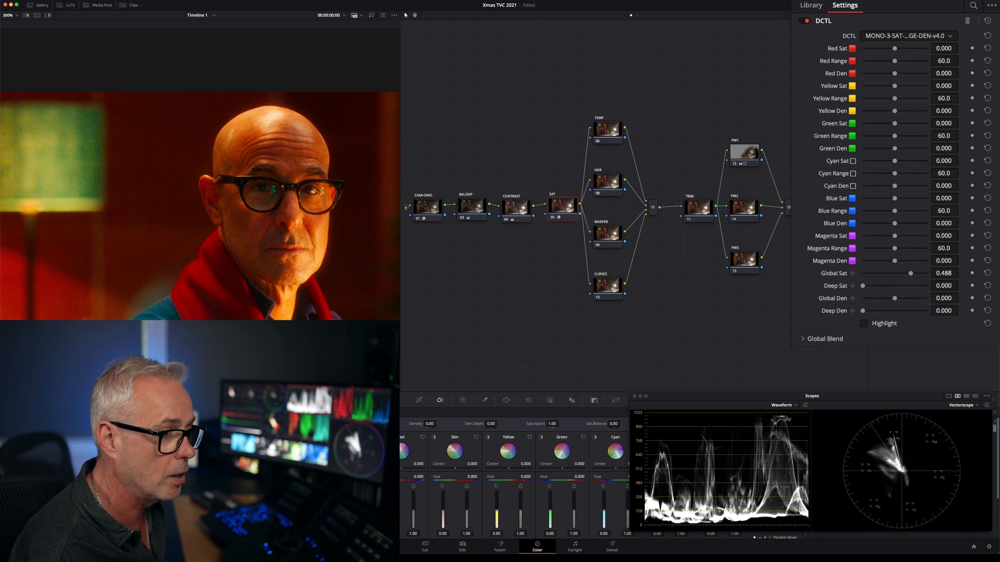
pyautogui.click(863, 324)
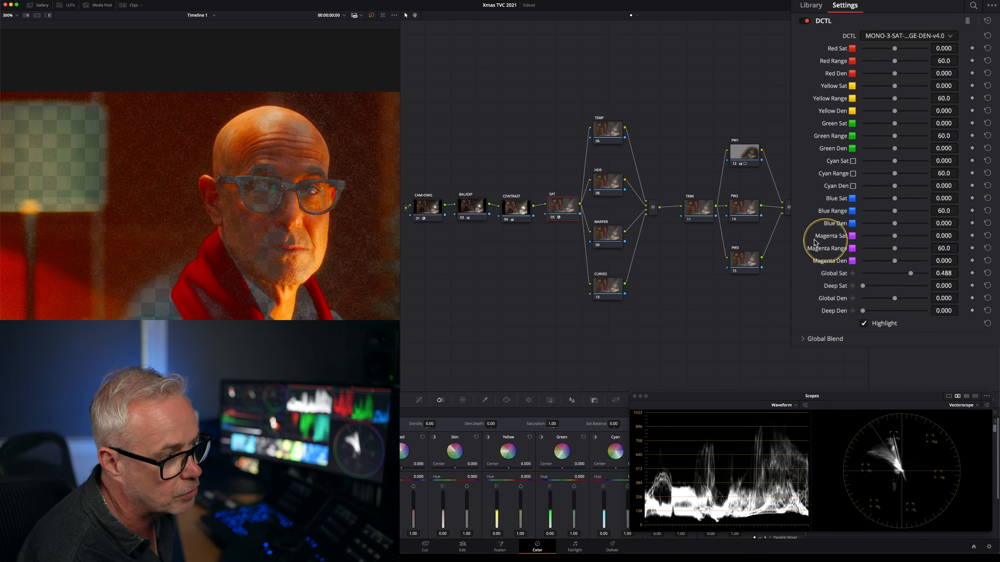
pyautogui.moveTo(910, 272); pyautogui.dragTo(793, 295)
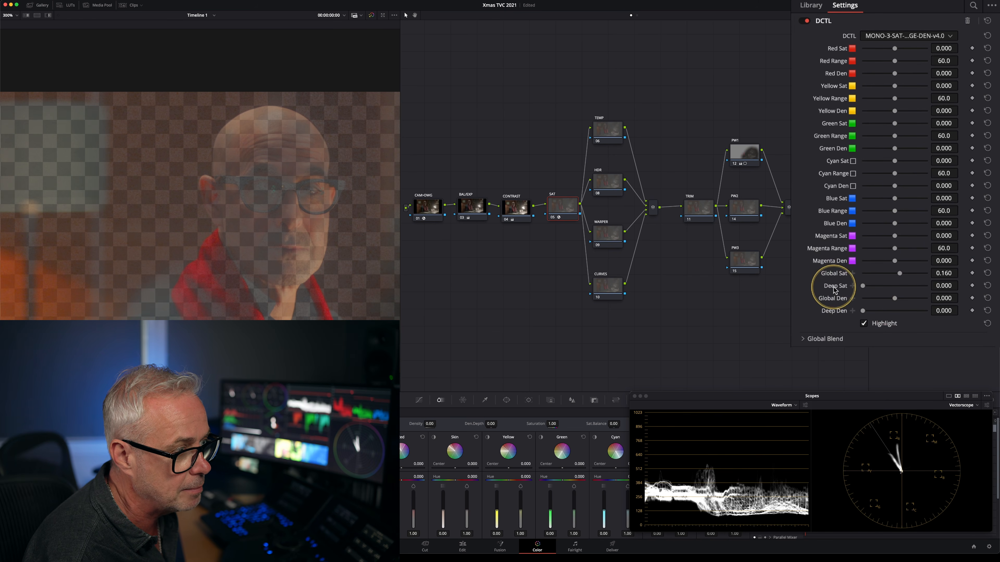
pyautogui.moveTo(864, 290); pyautogui.dragTo(914, 291)
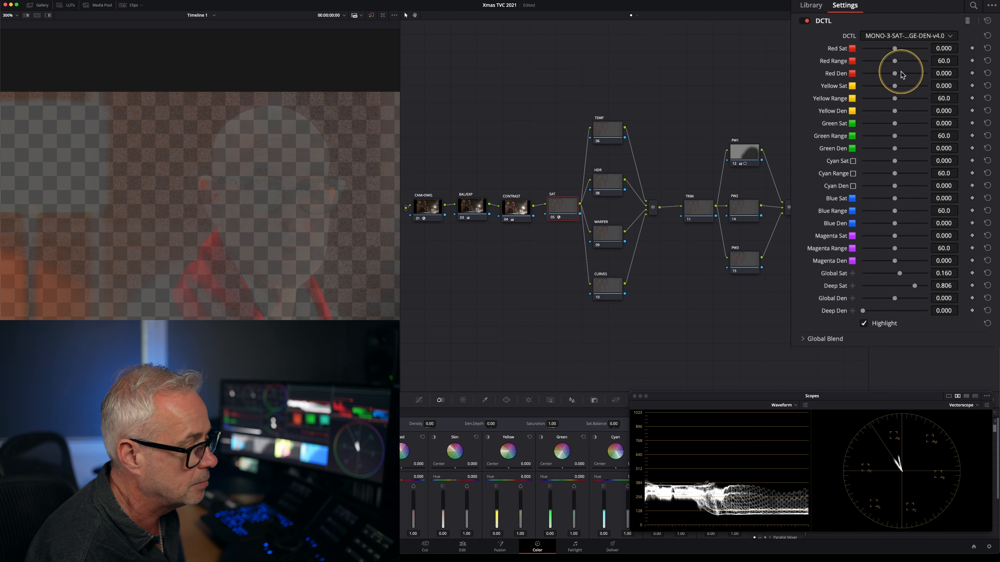
# Set the DCTL's Red Den to 0.085 and Deep Den to 0.543, and turn the Highlight view off.
pyautogui.moveTo(894, 73); pyautogui.dragTo(899, 75)
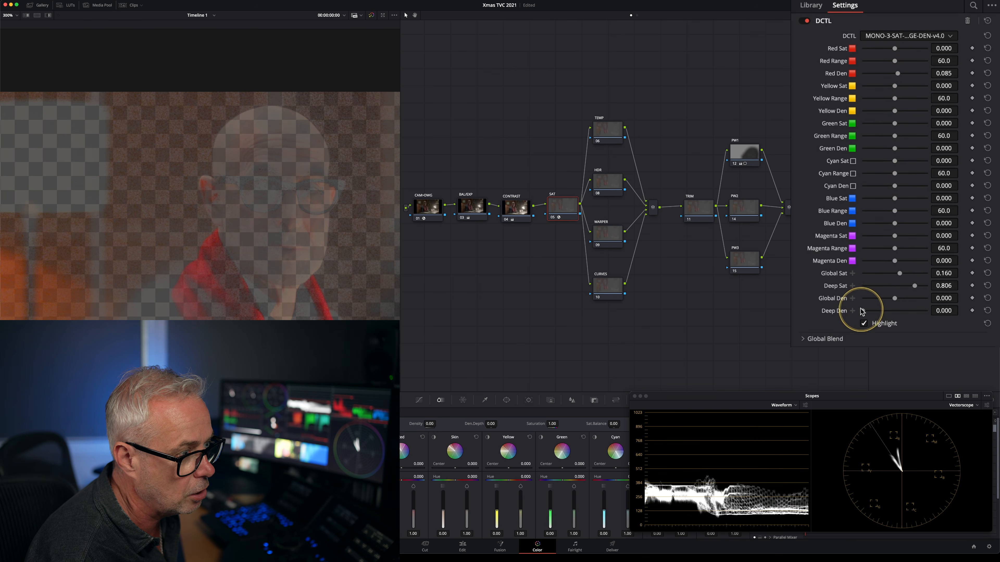
pyautogui.moveTo(862, 311); pyautogui.dragTo(880, 311)
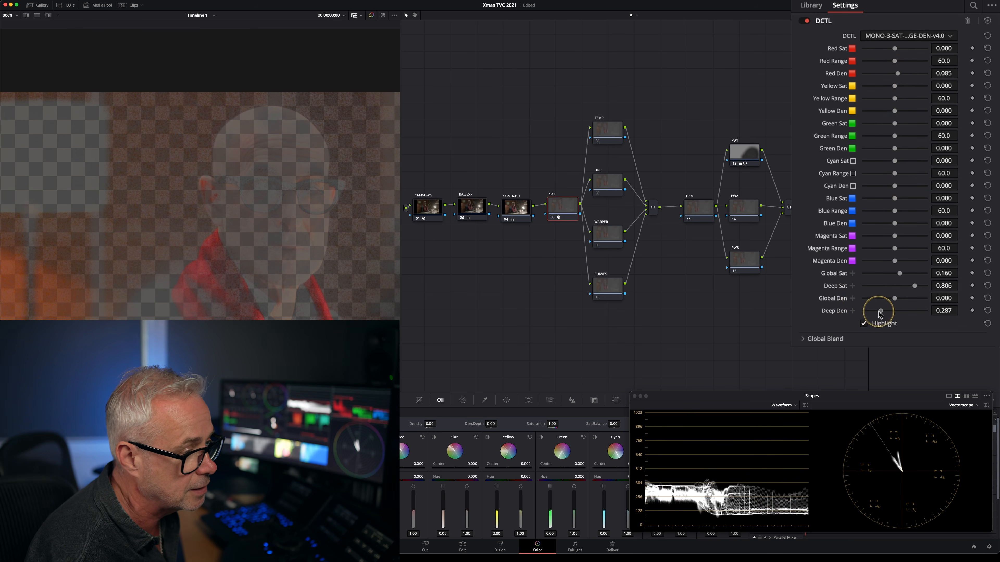
pyautogui.click(863, 324)
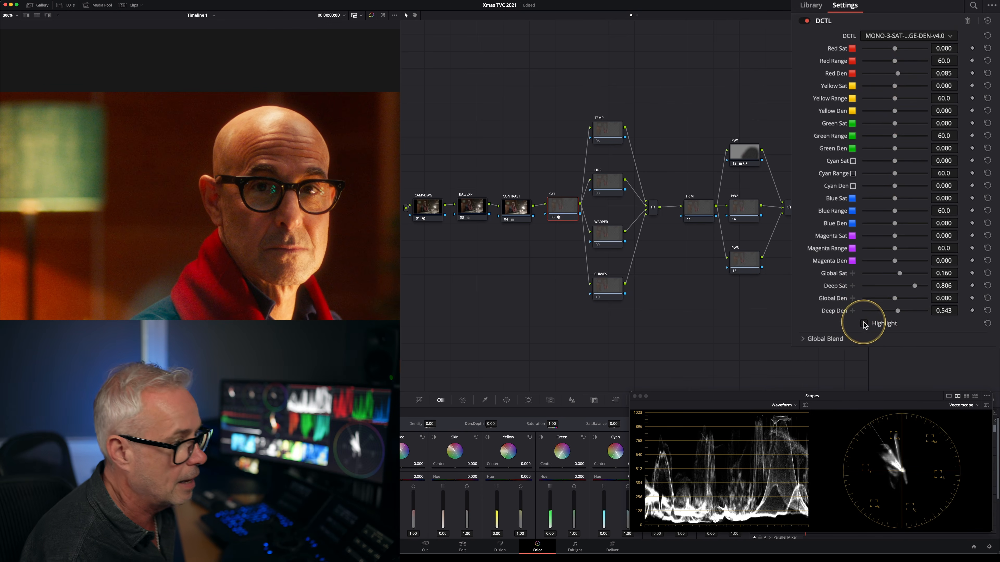
# Compare the SAT node's effect on the whole frame and refine Red Sat to -0.054 and Red Den to 0.222.
pyautogui.hotkey('shift', 'z')
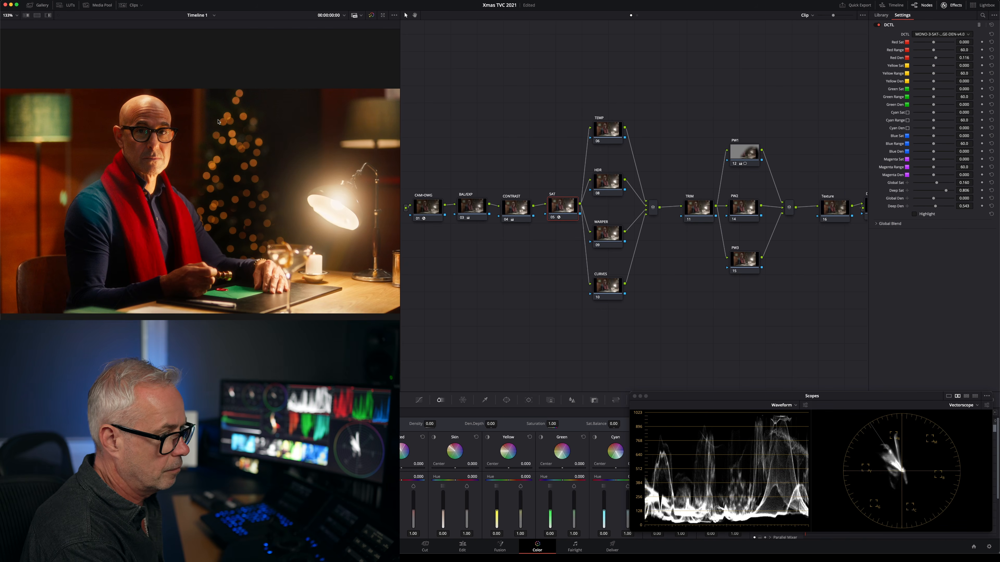
pyautogui.press('super+d')
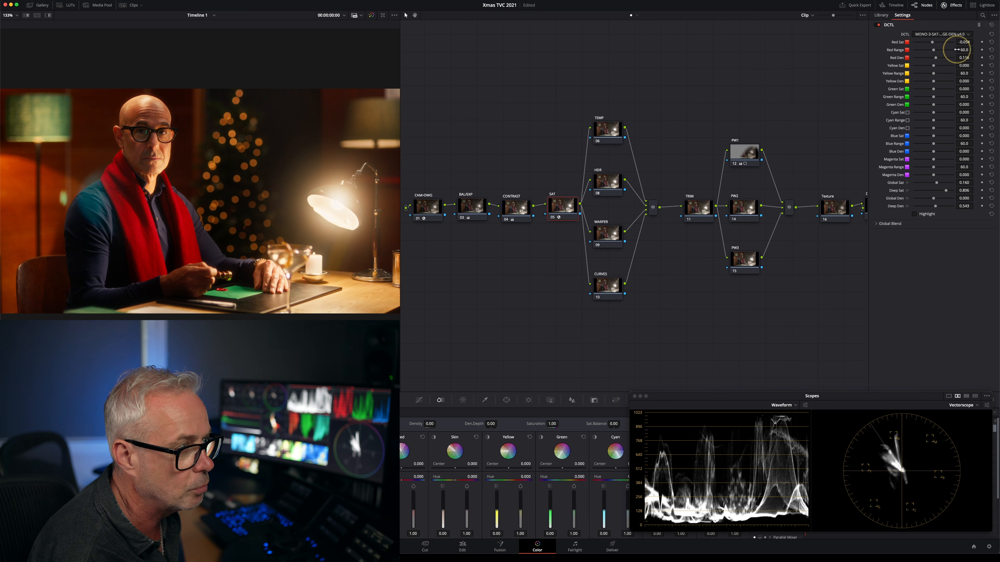
pyautogui.moveTo(967, 59); pyautogui.dragTo(977, 63)
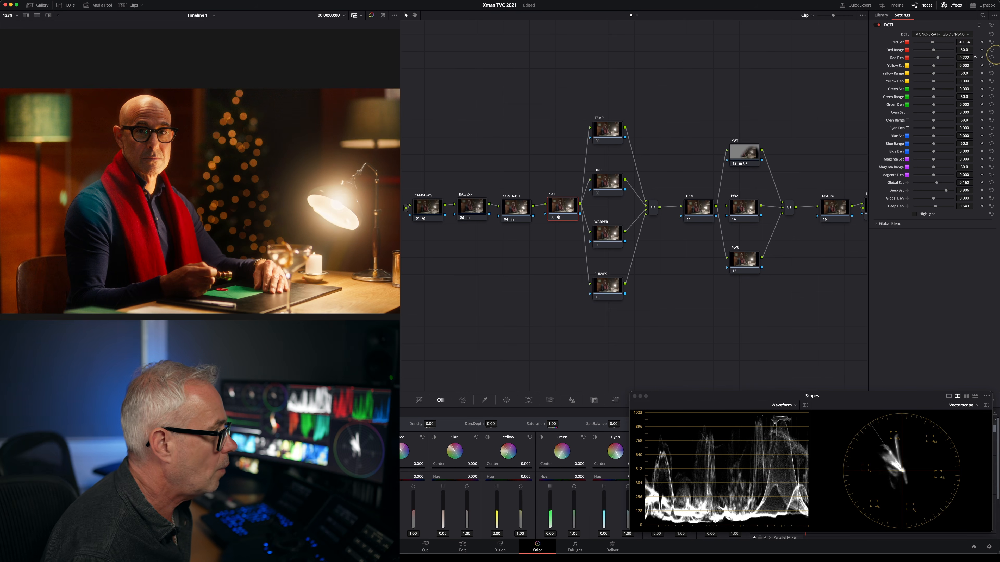
# Add a new corrector node directly after the CAM>DWG node.
pyautogui.scroll(3, 110, 116)
pyautogui.hscroll(-10, 110, 117)
pyautogui.scroll(5, 111, 116)
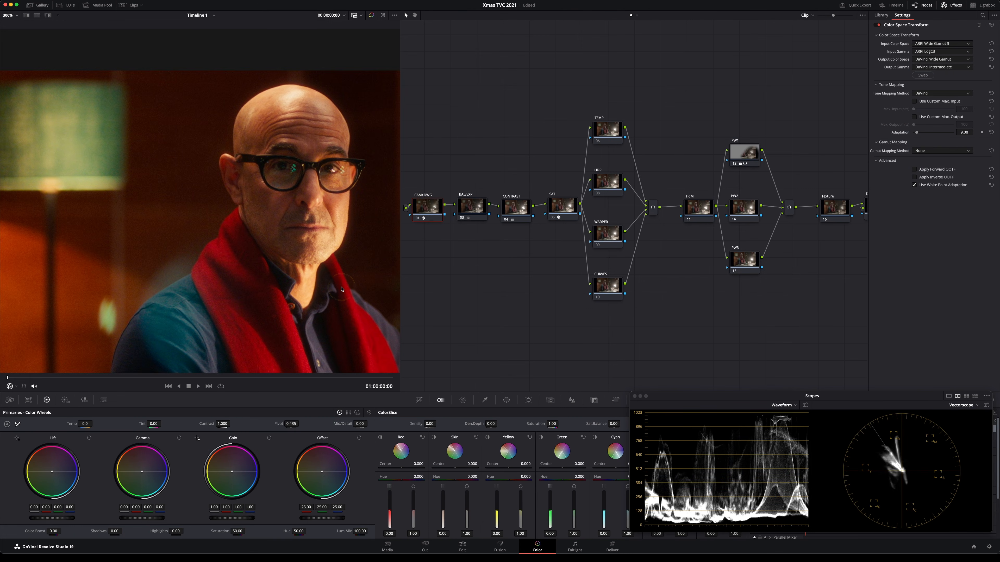
pyautogui.hotkey('alt', 'p')
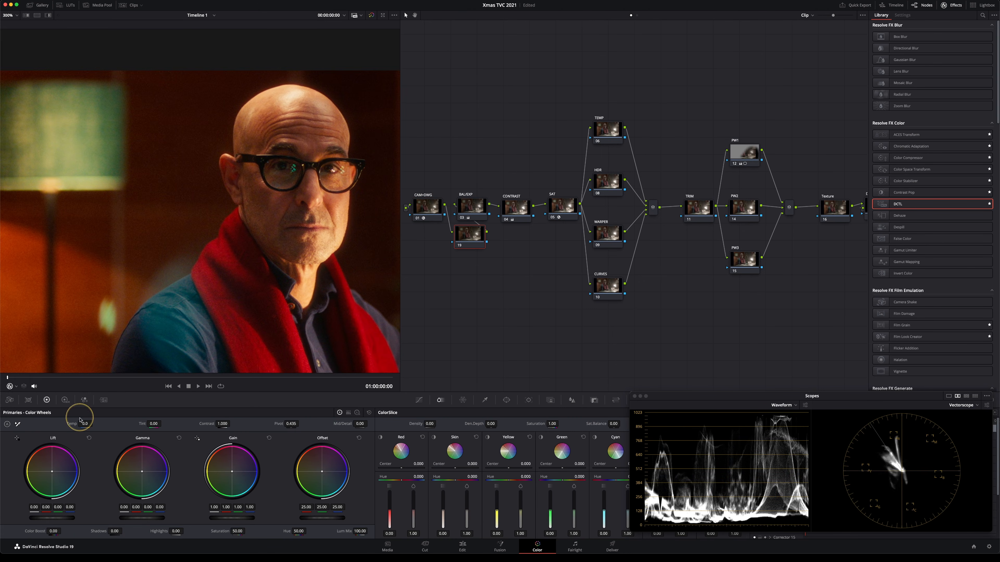
# Set the new node's spatial noise reduction mode to UltraNR and analyze the noise profile.
pyautogui.click(103, 401)
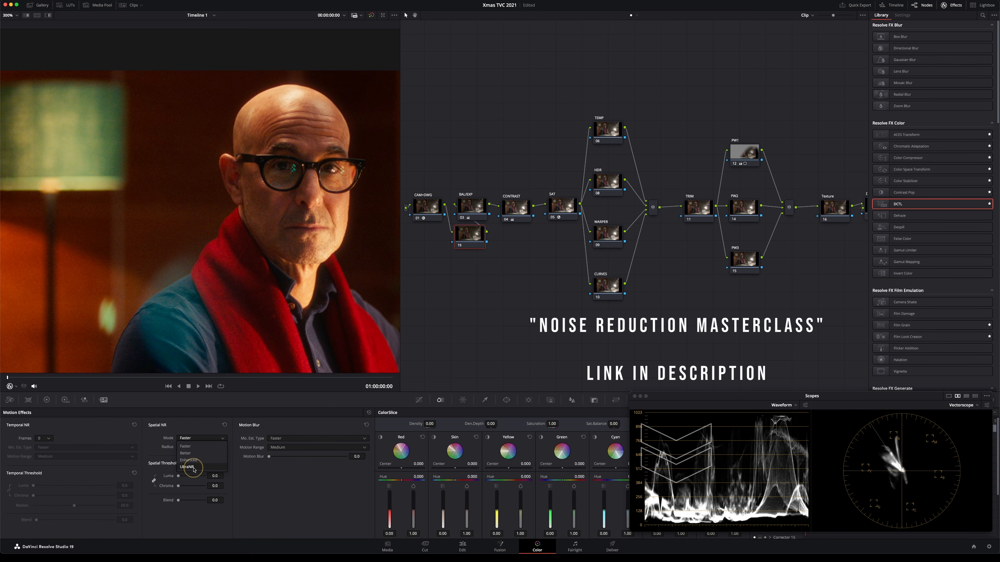
pyautogui.click(187, 467)
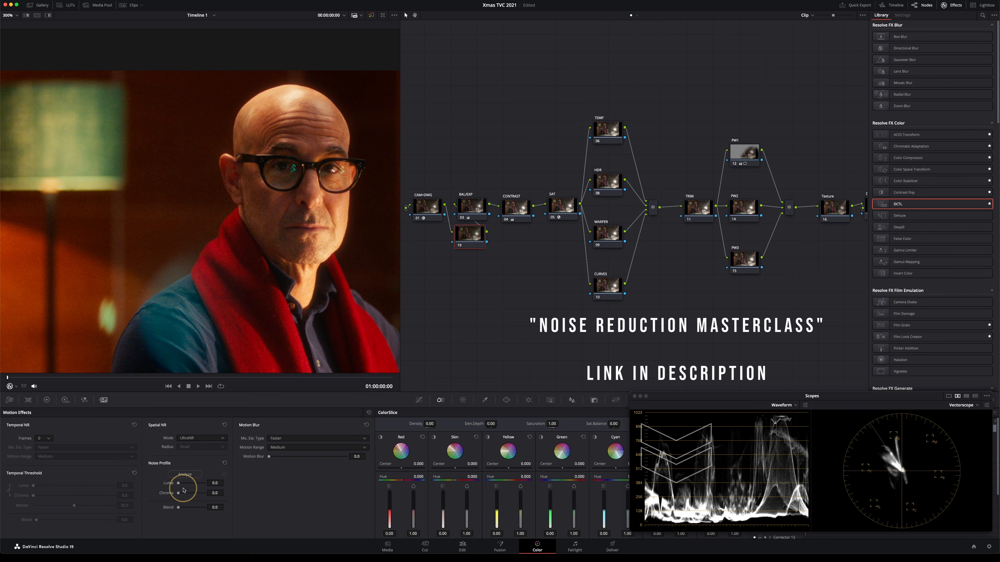
pyautogui.click(184, 474)
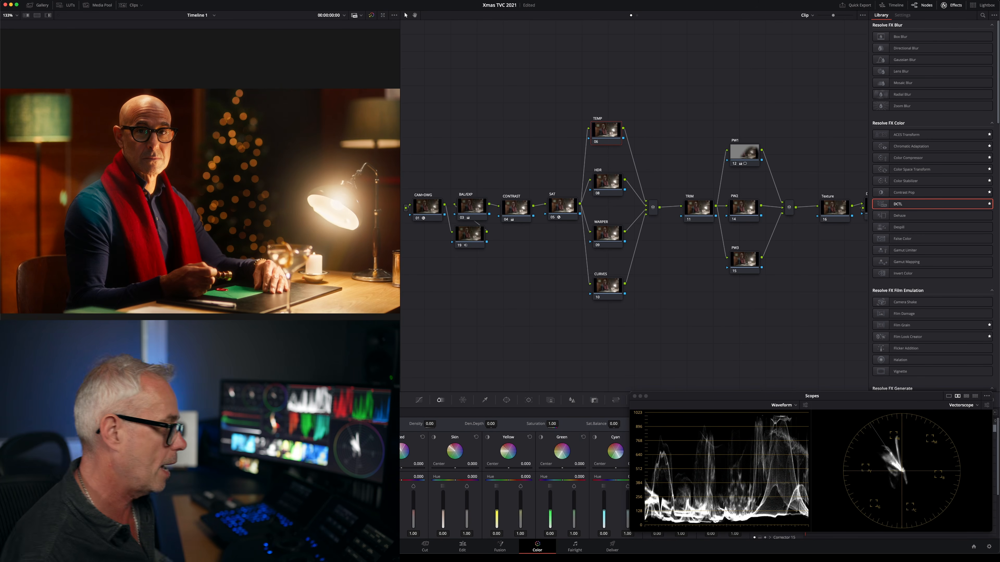
# Compare the older grade with its power window nodes 04, 06 and 07 switched off and on.
pyautogui.click(552, 366)
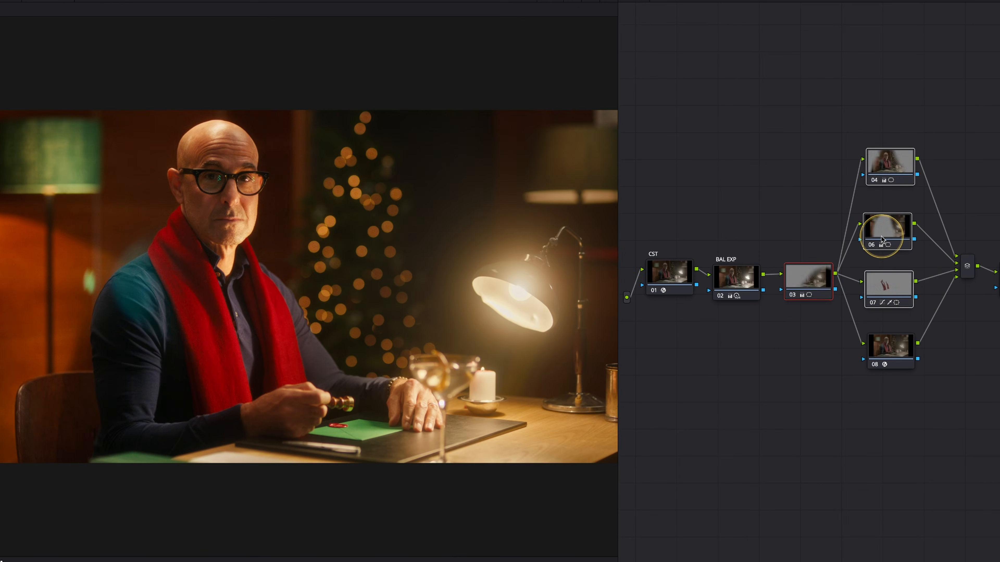
pyautogui.hotkey('ctrl', 'd')
pyautogui.hotkey('ctrl', 'd')
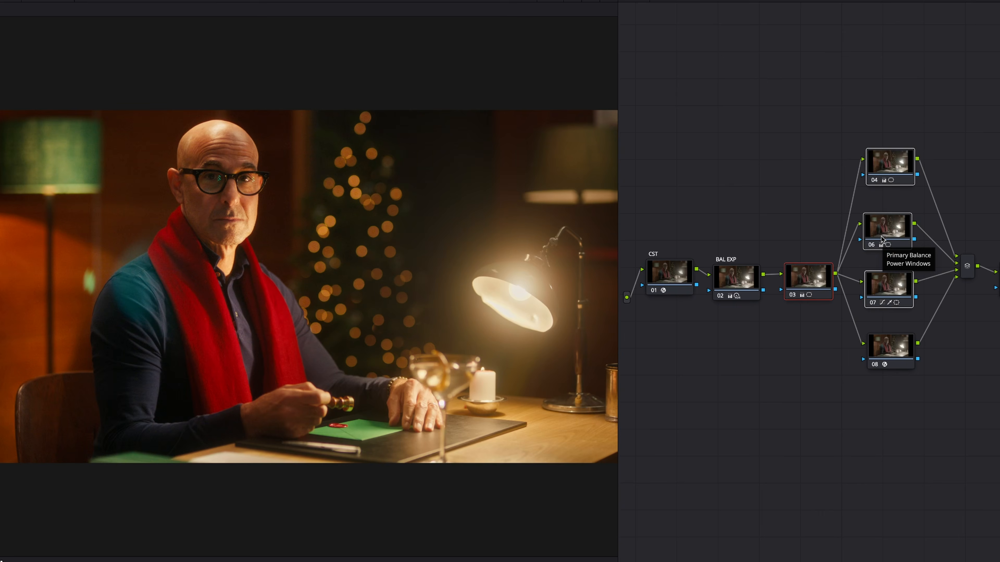
pyautogui.hotkey('ctrl', 'd')
pyautogui.hotkey('ctrl', 'd')
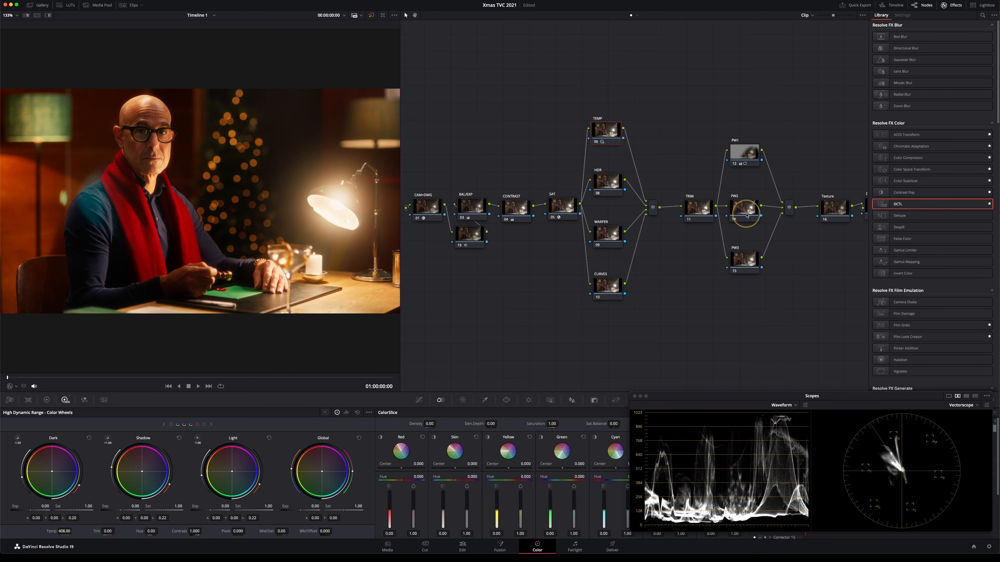
# Draw a curve window loosely around the seated man on the PW2 node, extending beyond the frame.
pyautogui.click(744, 216)
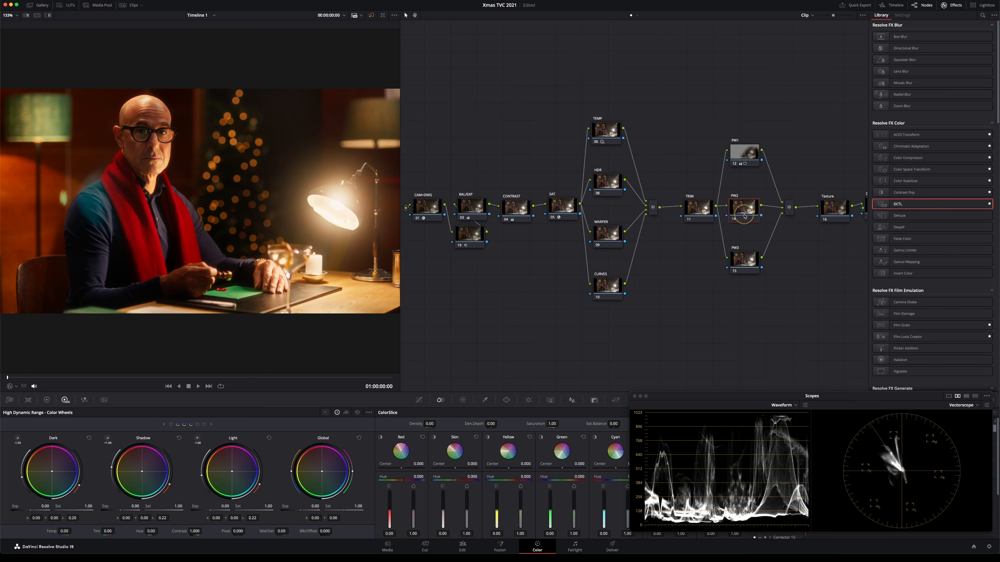
pyautogui.click(507, 400)
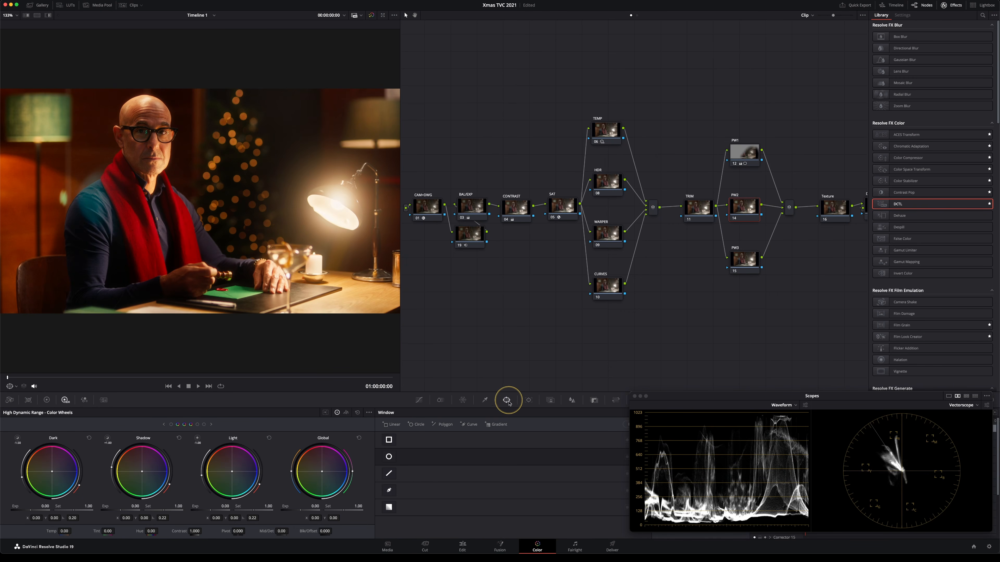
pyautogui.press('super+minus')
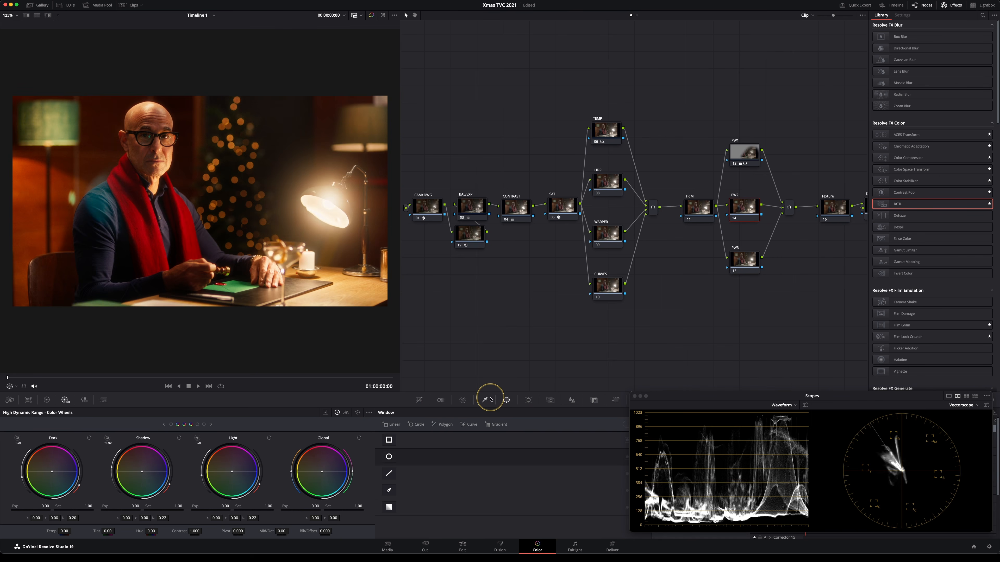
pyautogui.press('super+minus')
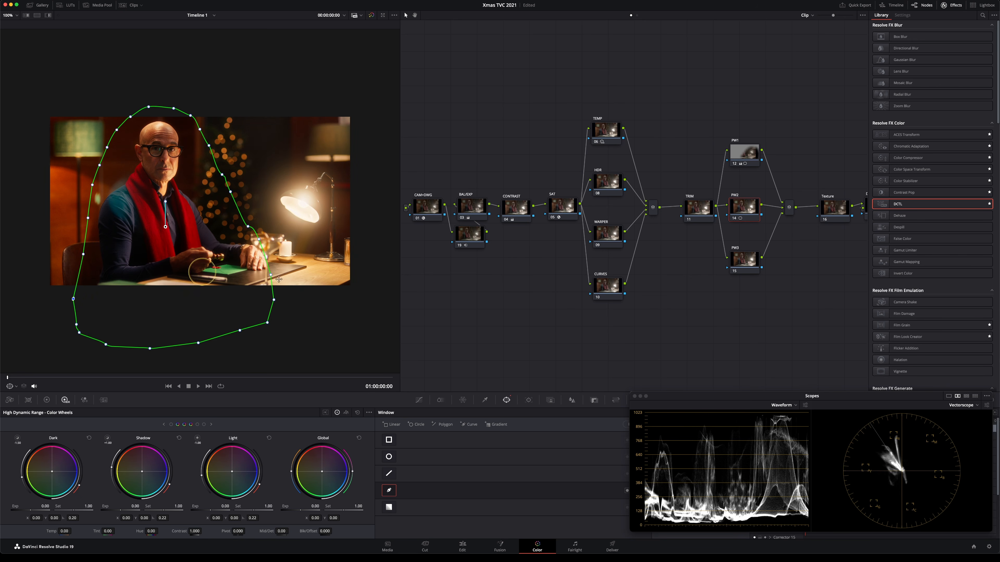
# Soften the curve window's edge with Inside at 15.96 and Outside at 15.24.
pyautogui.moveTo(669, 398); pyautogui.dragTo(885, 440)
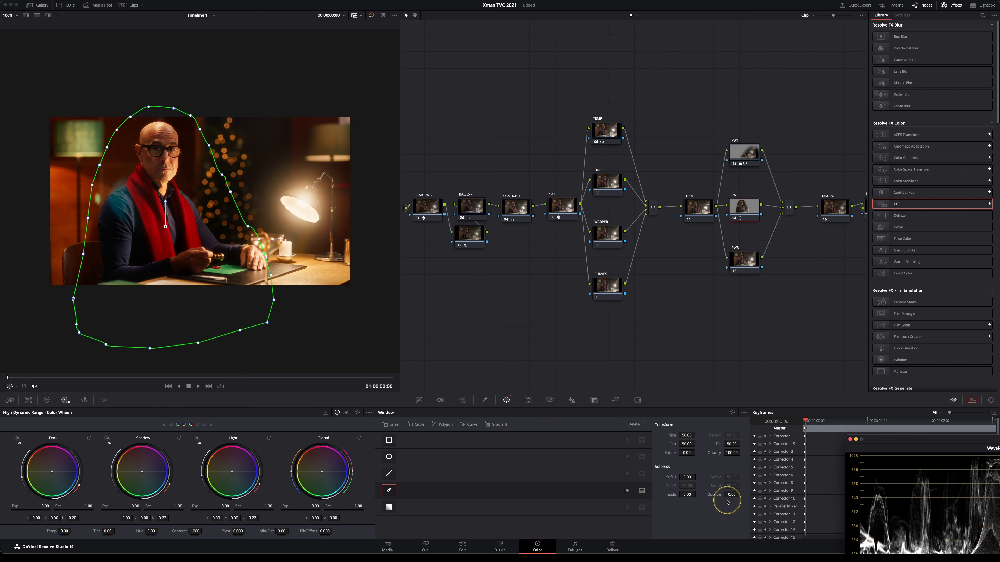
pyautogui.moveTo(731, 495); pyautogui.dragTo(972, 505)
pyautogui.moveTo(696, 506); pyautogui.dragTo(936, 511)
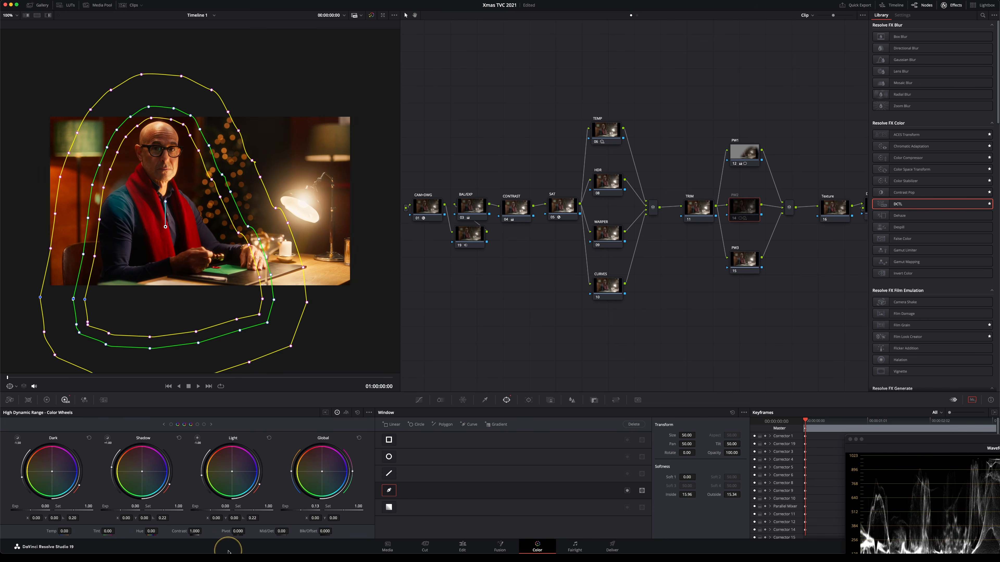
pyautogui.moveTo(226, 557)
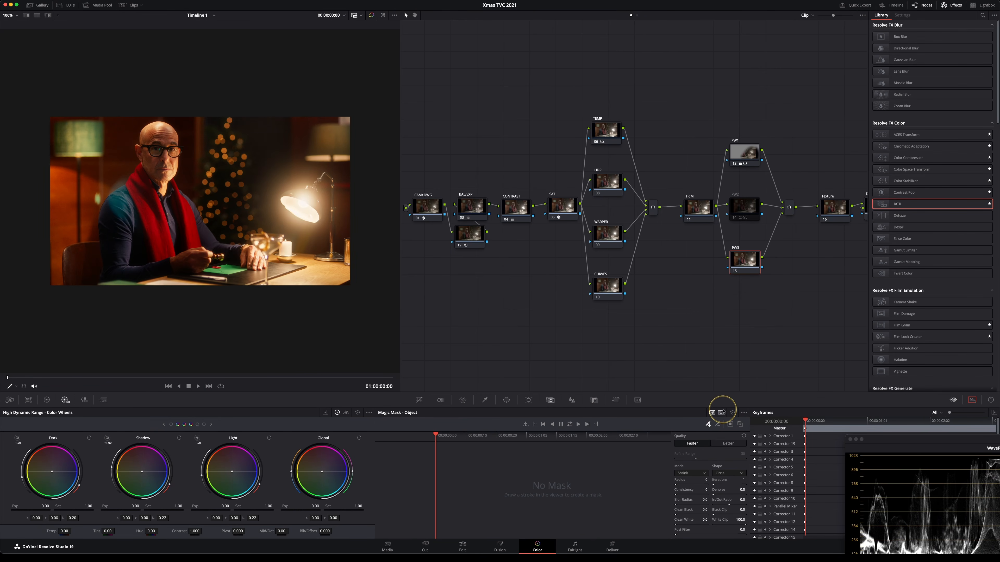
# Try a Better-quality Magic Mask person selection of the man on the PW3 node, and reset the node.
pyautogui.click(727, 446)
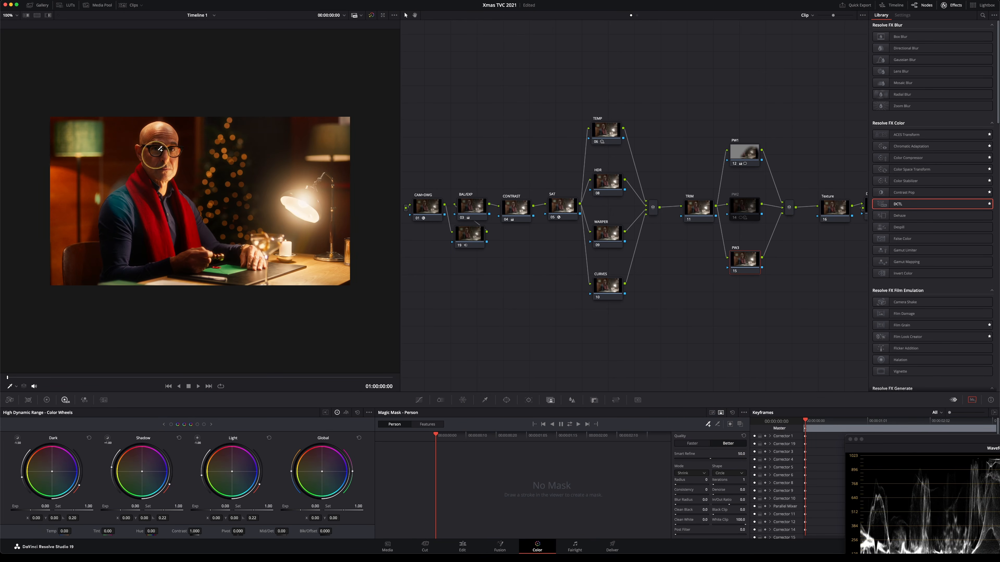
pyautogui.moveTo(179, 241); pyautogui.dragTo(196, 239)
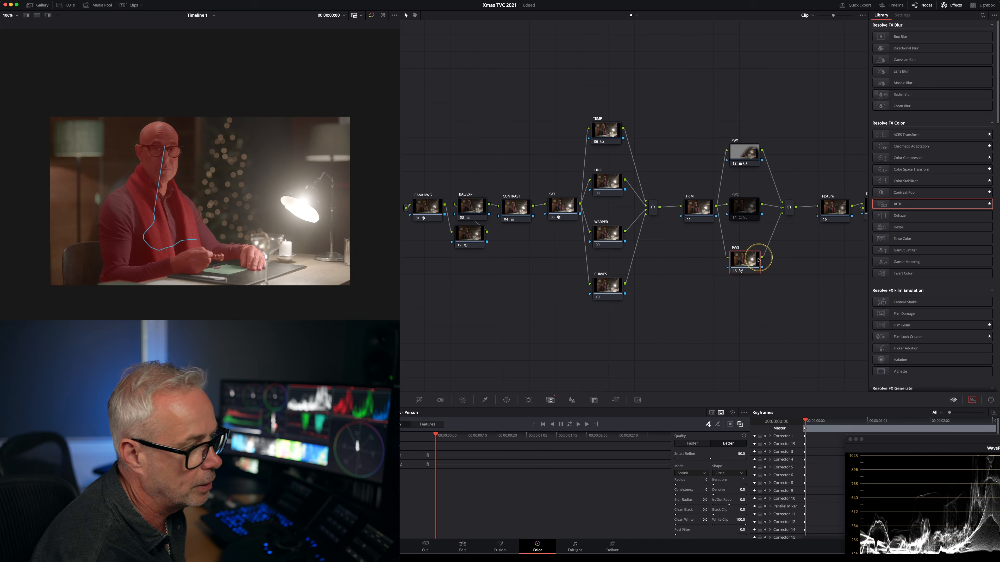
pyautogui.rightClick(744, 261)
pyautogui.click(758, 264)
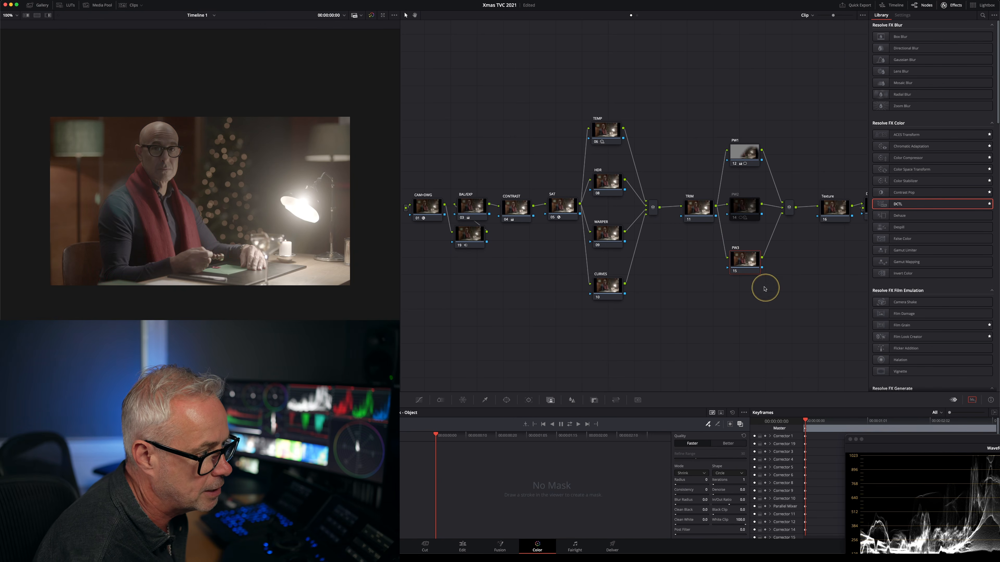
# Re-enable the PW2 node and hide the mask overlay in the viewer.
pyautogui.click(742, 210)
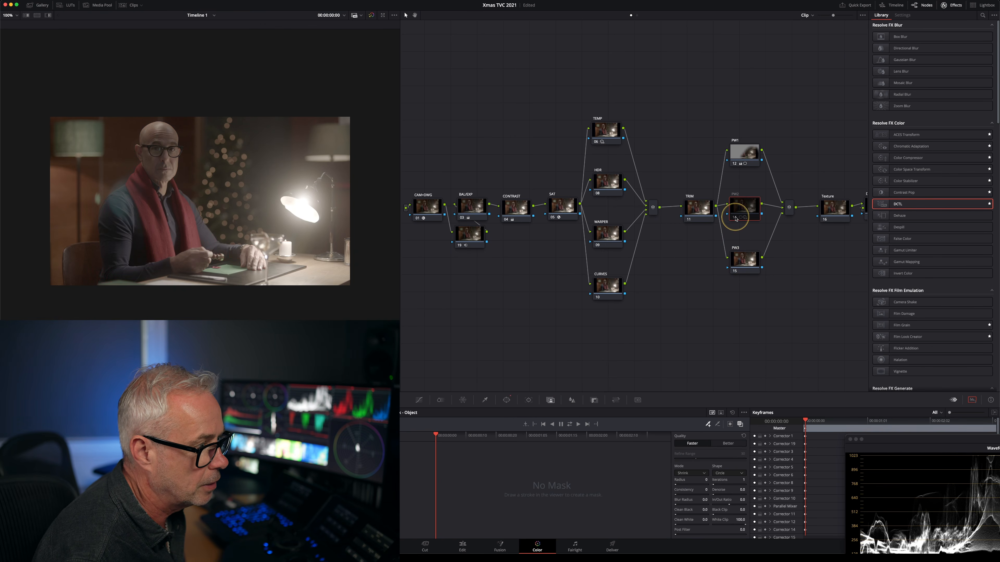
pyautogui.click(736, 218)
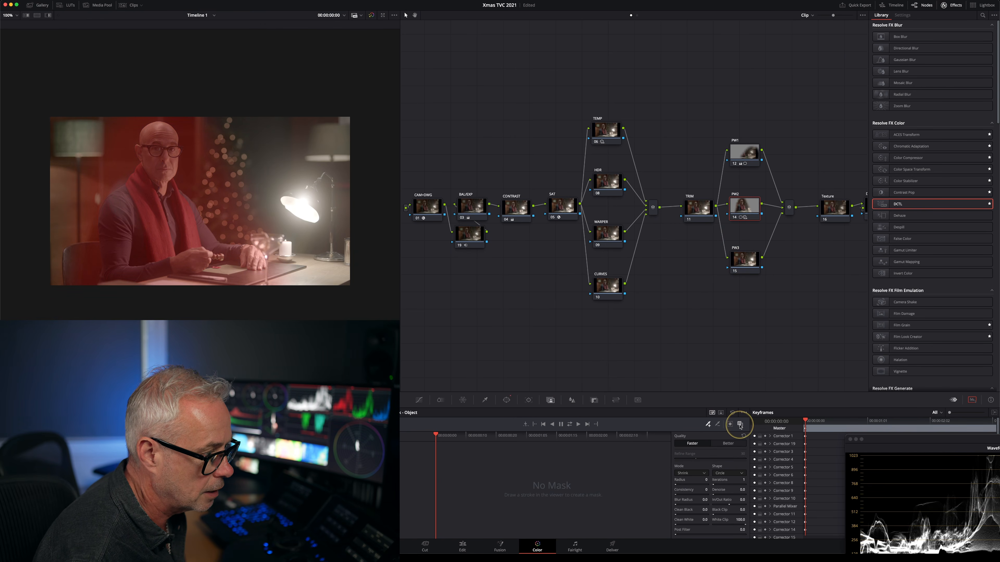
pyautogui.click(740, 425)
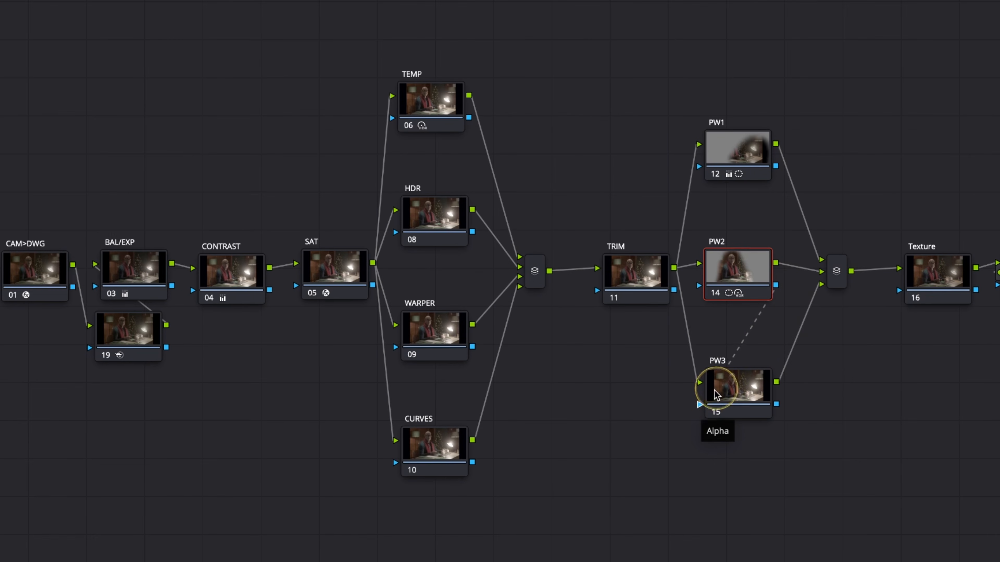
# Feed PW2's key output into PW3's key input and invert that key so PW3 affects everything outside the man.
pyautogui.moveTo(700, 404); pyautogui.dragTo(700, 405)
pyautogui.click(738, 392)
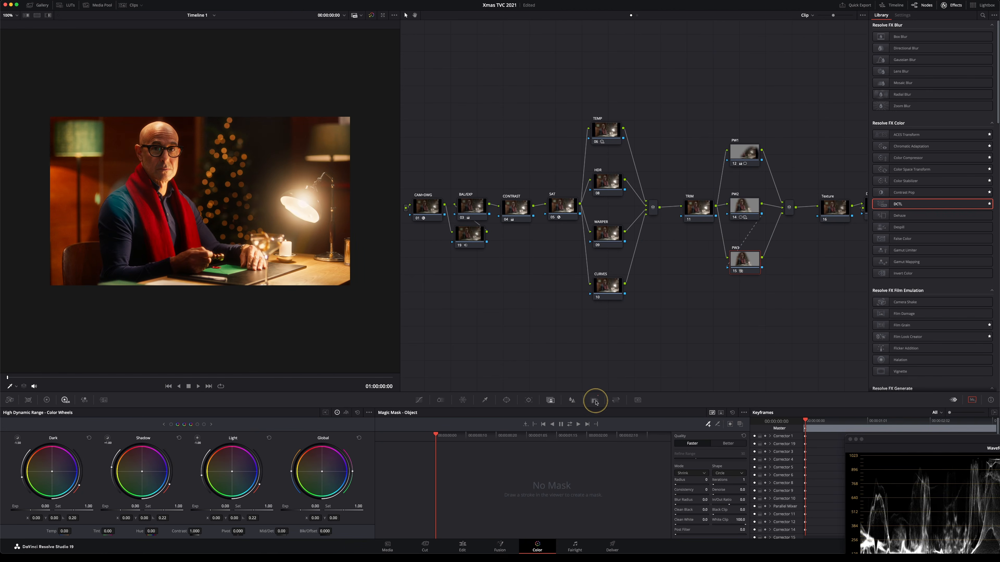
pyautogui.click(595, 401)
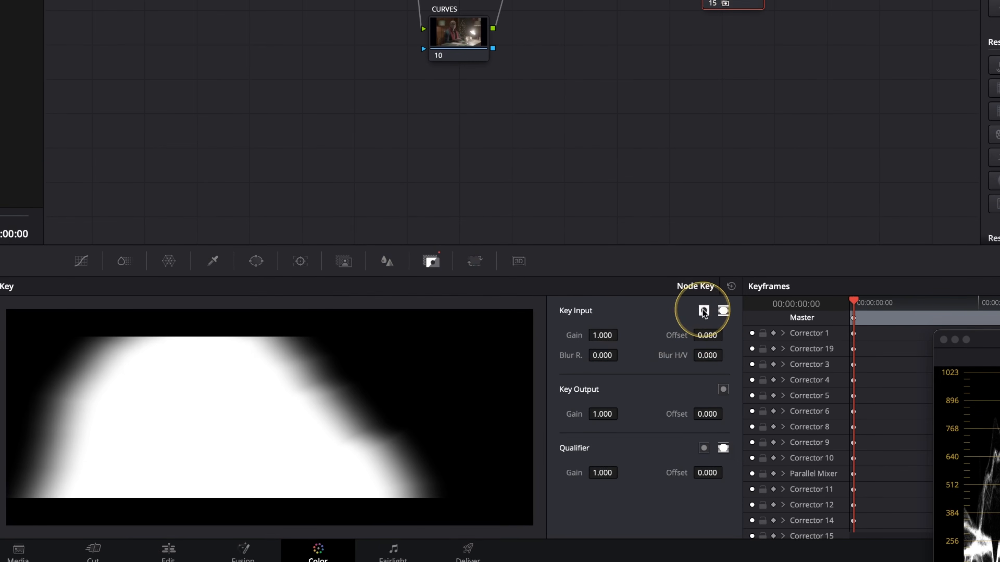
pyautogui.click(704, 311)
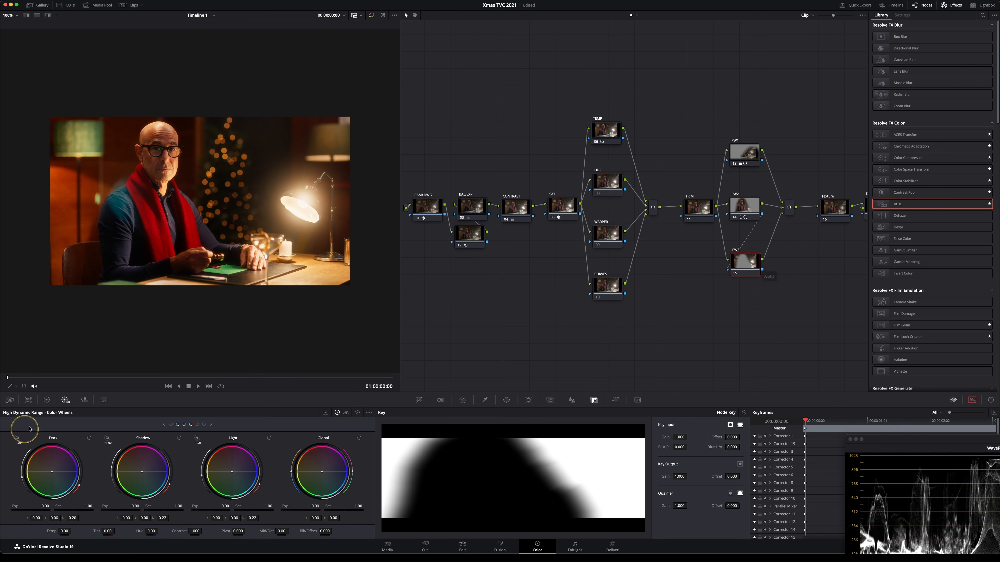
# Darken the surroundings on the PW3 node by setting Gamma to -0.06 and slightly lowering Gain.
pyautogui.click(46, 401)
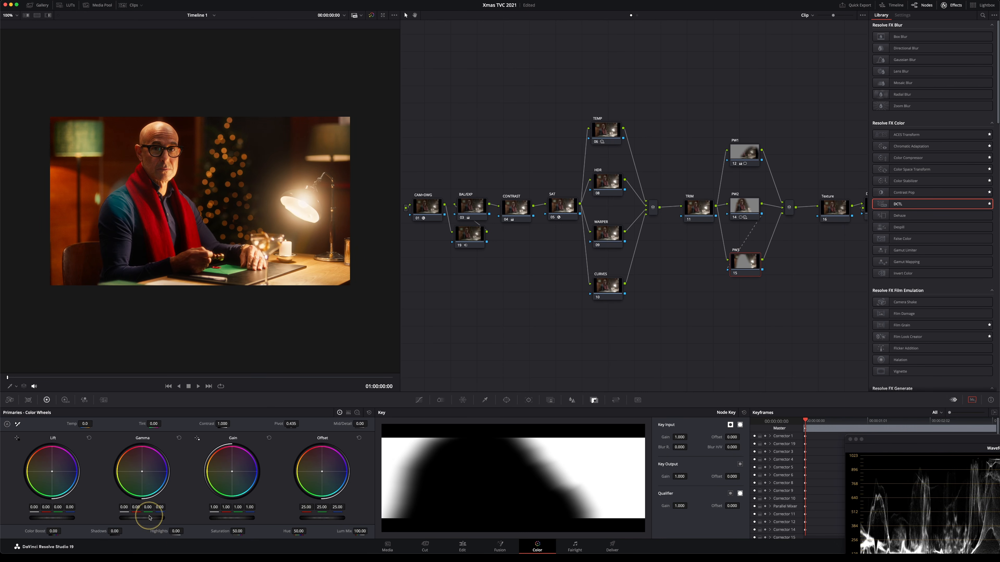
pyautogui.moveTo(135, 520); pyautogui.dragTo(71, 524)
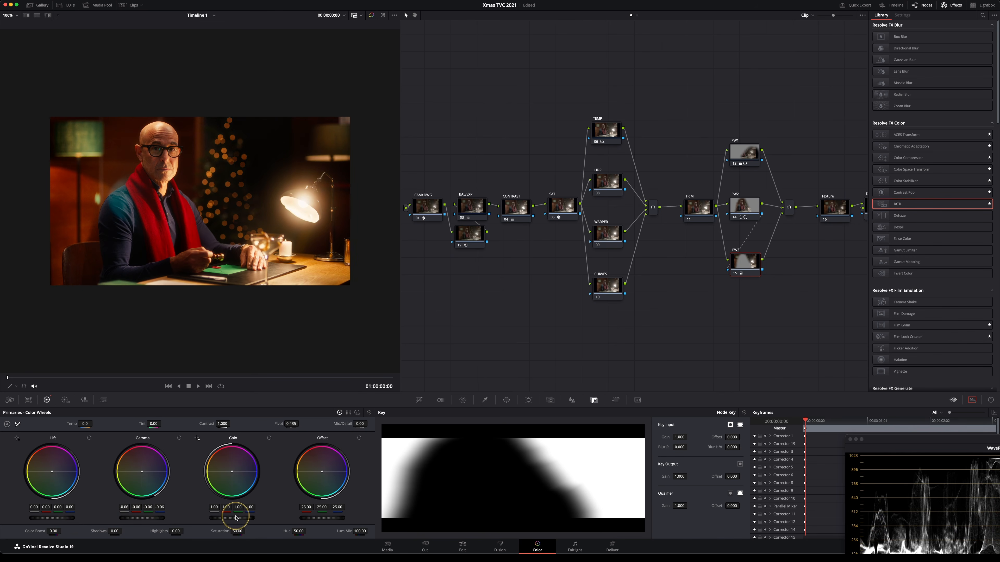
pyautogui.moveTo(233, 518); pyautogui.dragTo(221, 517)
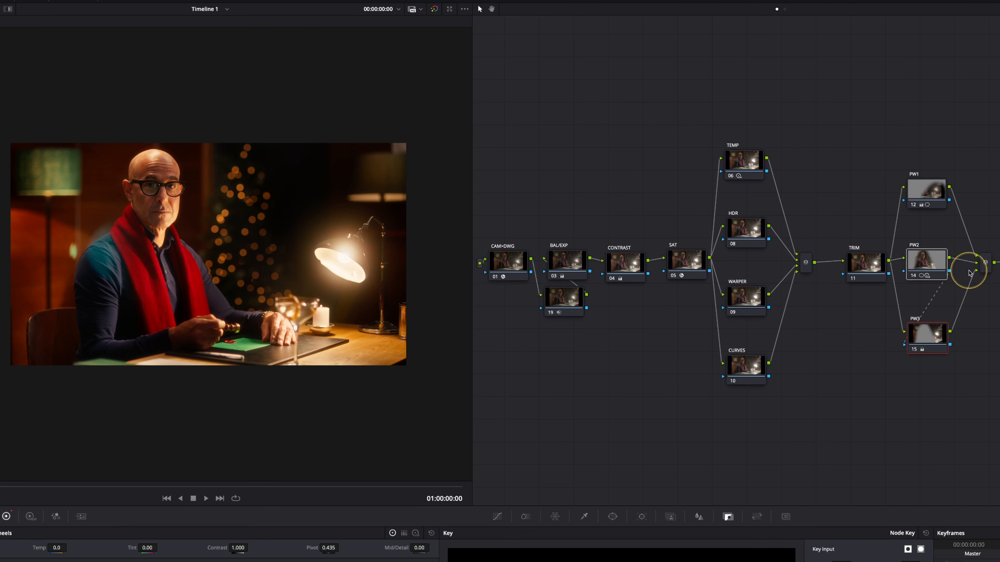
# Compare the image with the PW2 and PW3 nodes, and with the PW1 node, switched off and on.
pyautogui.hotkey('ctrl', 'd')
pyautogui.hotkey('ctrl', 'd')
pyautogui.hotkey('ctrl', 'd')
pyautogui.hotkey('ctrl', 'd')
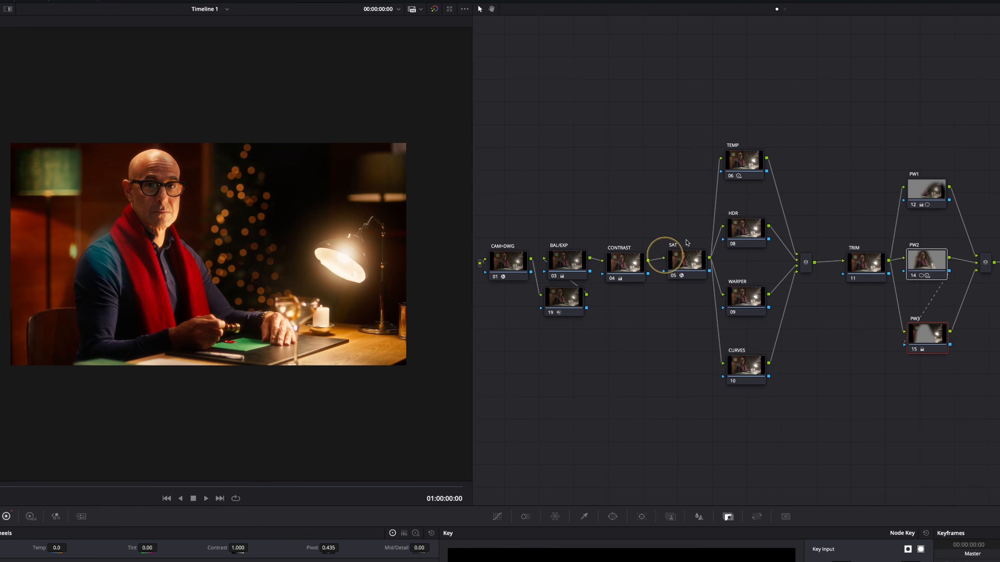
pyautogui.click(926, 193)
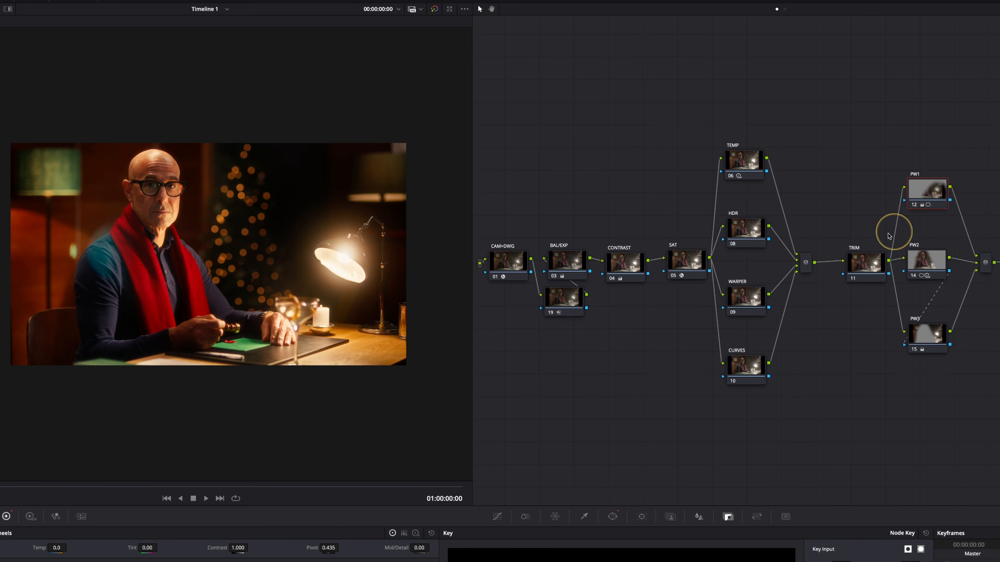
pyautogui.hotkey('ctrl', 'd')
pyautogui.hotkey('ctrl', 'd')
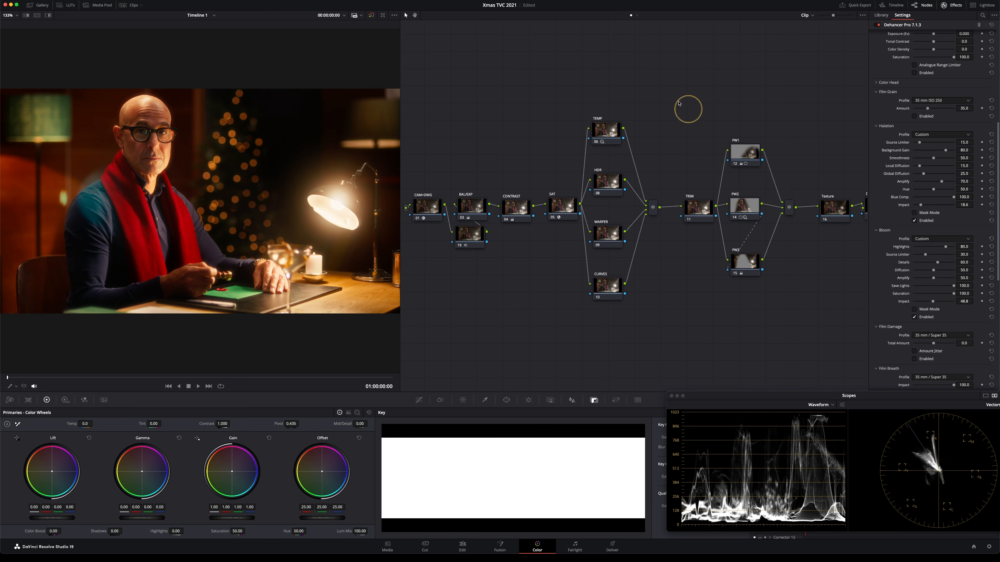
# Check the skin tones using the MONO-Balance DCTL on the timeline-level node.
pyautogui.click(637, 16)
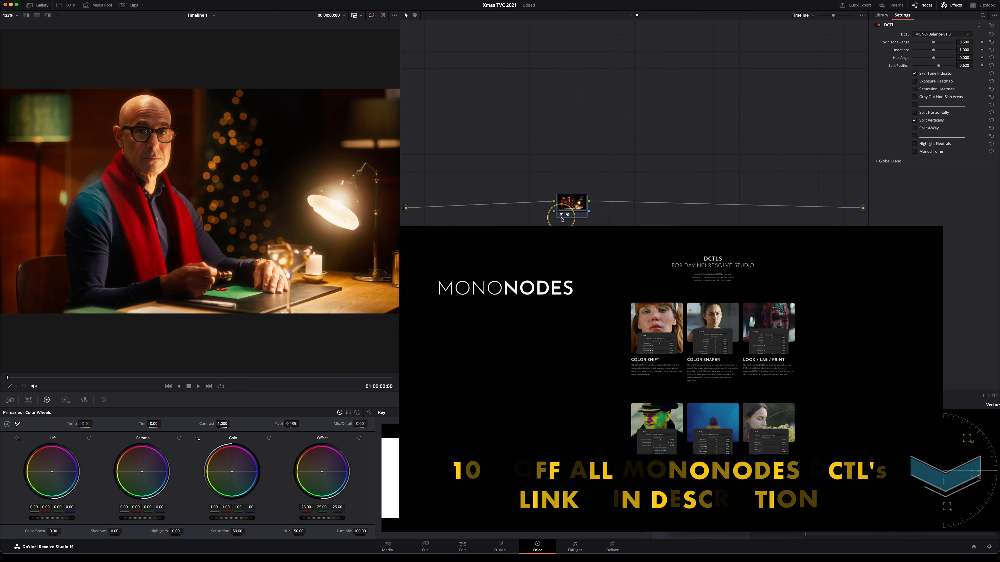
pyautogui.click(561, 214)
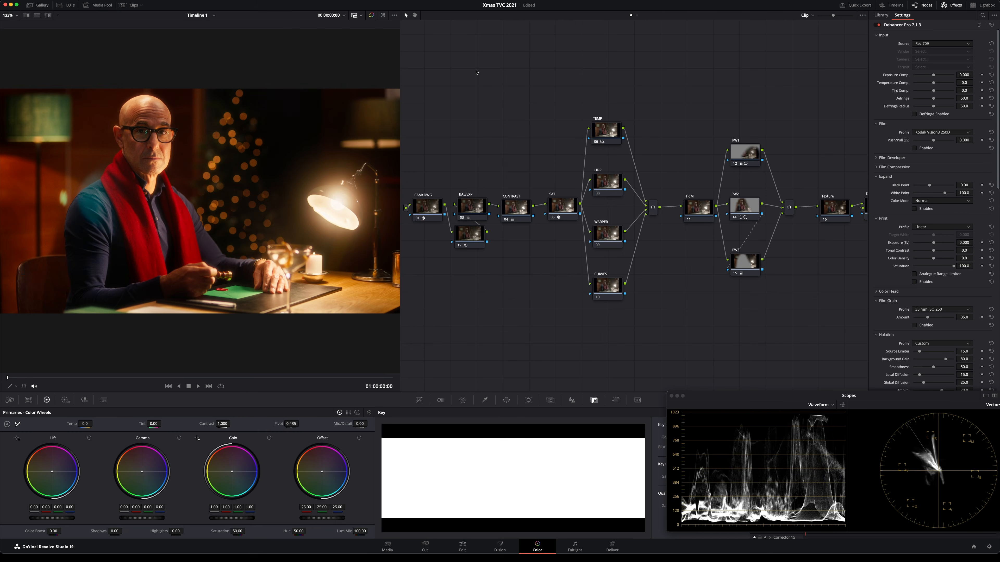
# Enlarge the viewer and compare the current grade version with the older one, switching back and forth.
pyautogui.hotkey('alt', 'f')
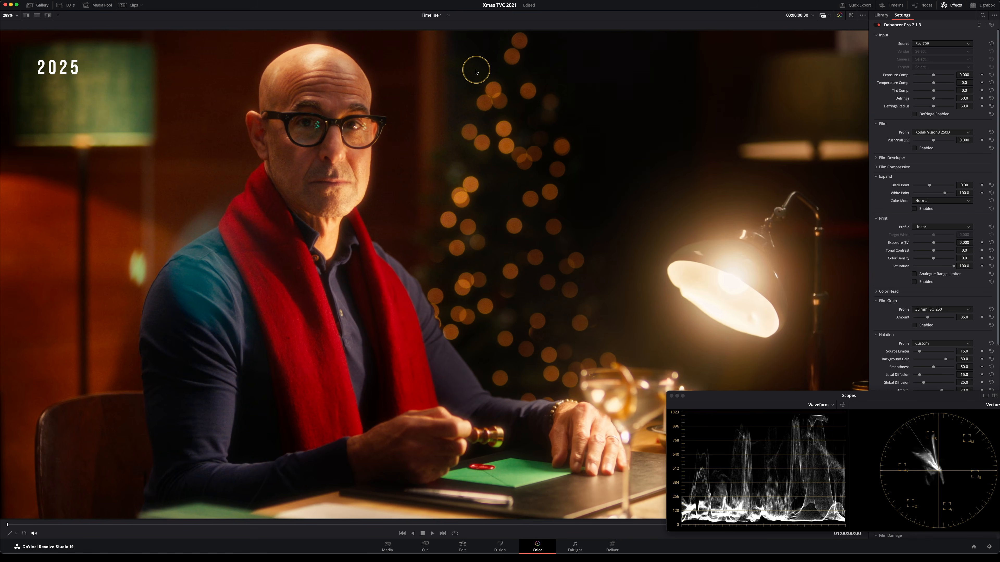
pyautogui.hotkey('ctrl', 'b')
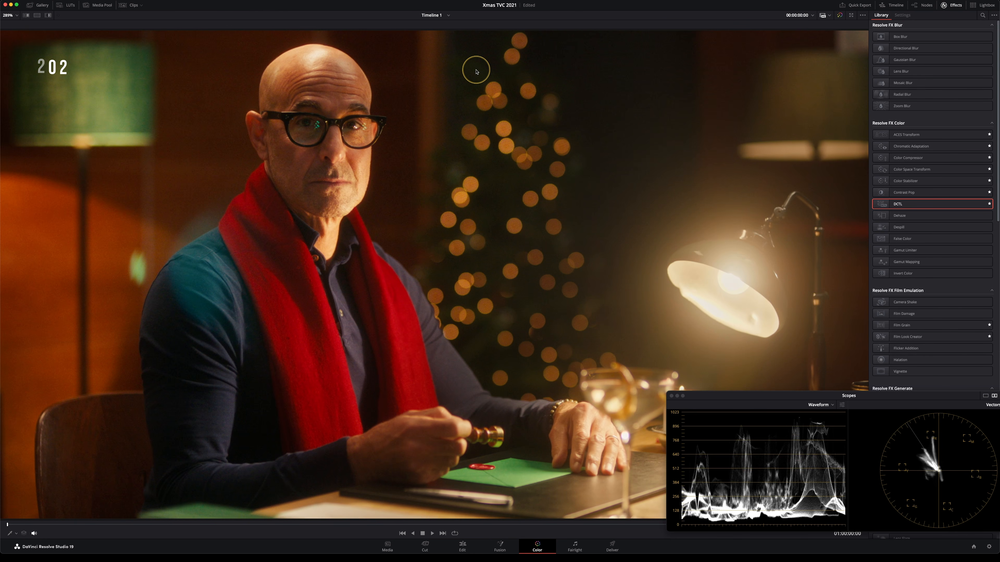
pyautogui.hotkey('ctrl', 'b')
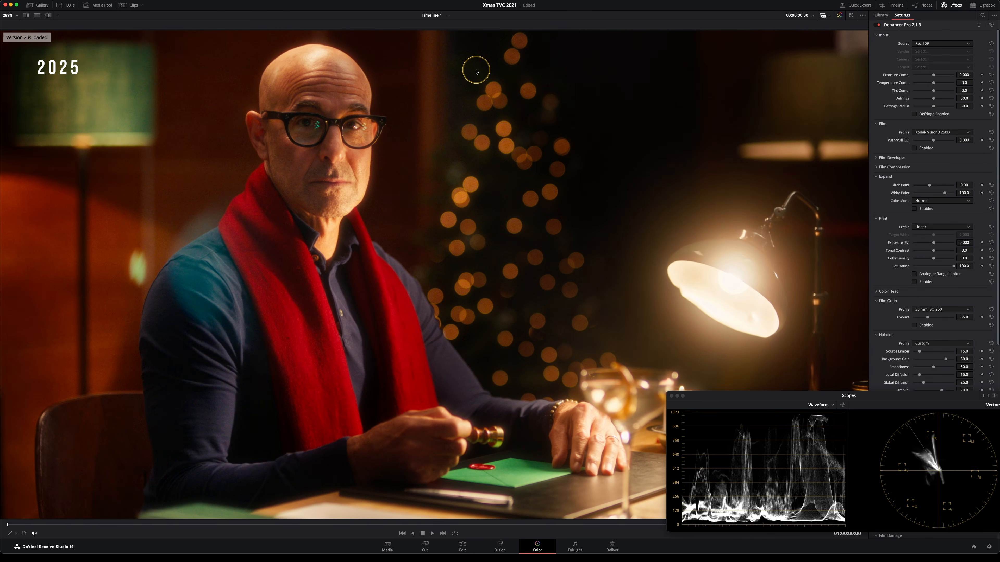
pyautogui.hotkey('ctrl', 'b')
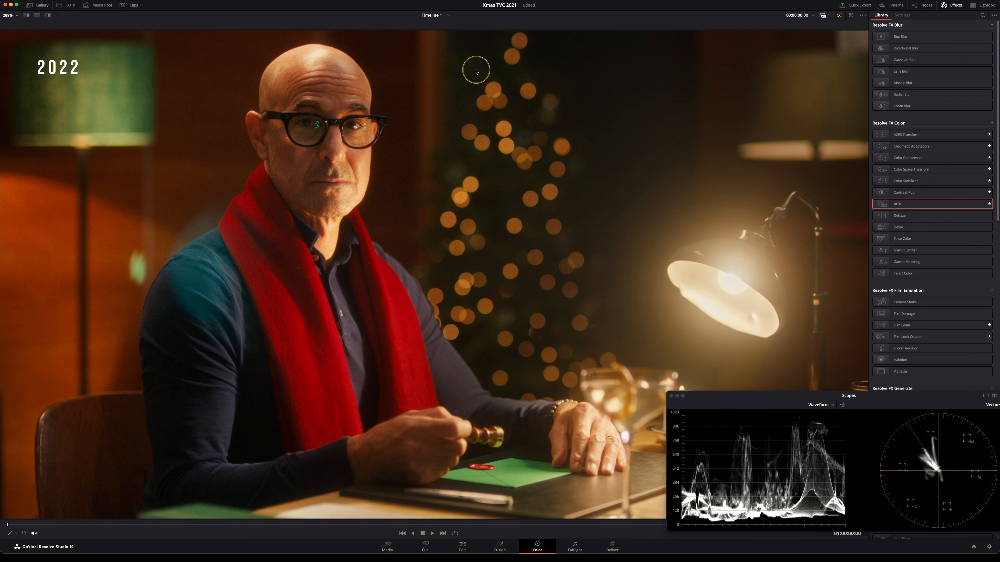
pyautogui.hotkey('ctrl', 'b')
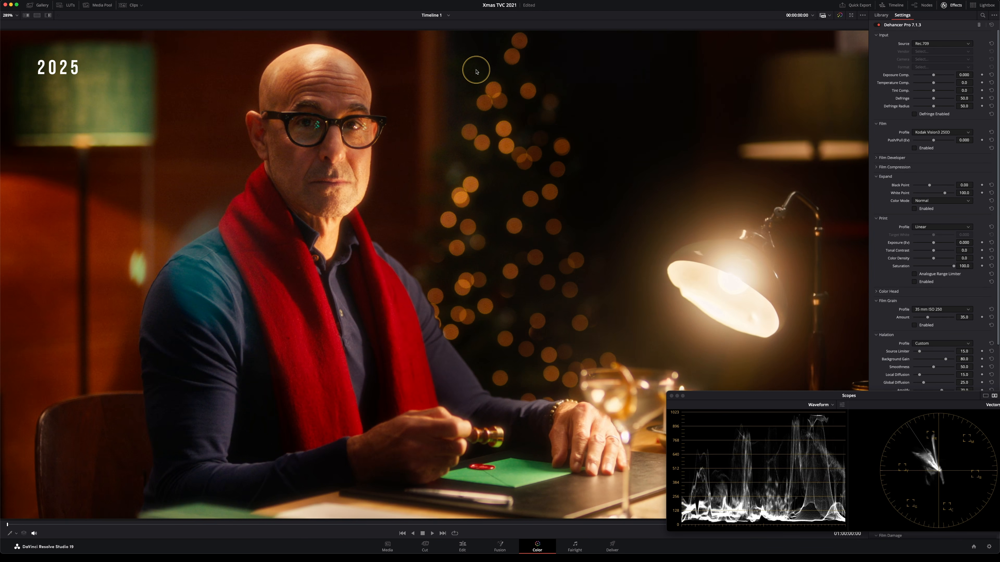
# Switch back and forth between the 2025 and 2022 grades in the enlarged viewer, and return to the normal viewer layout.
pyautogui.hotkey('ctrl', 'b')
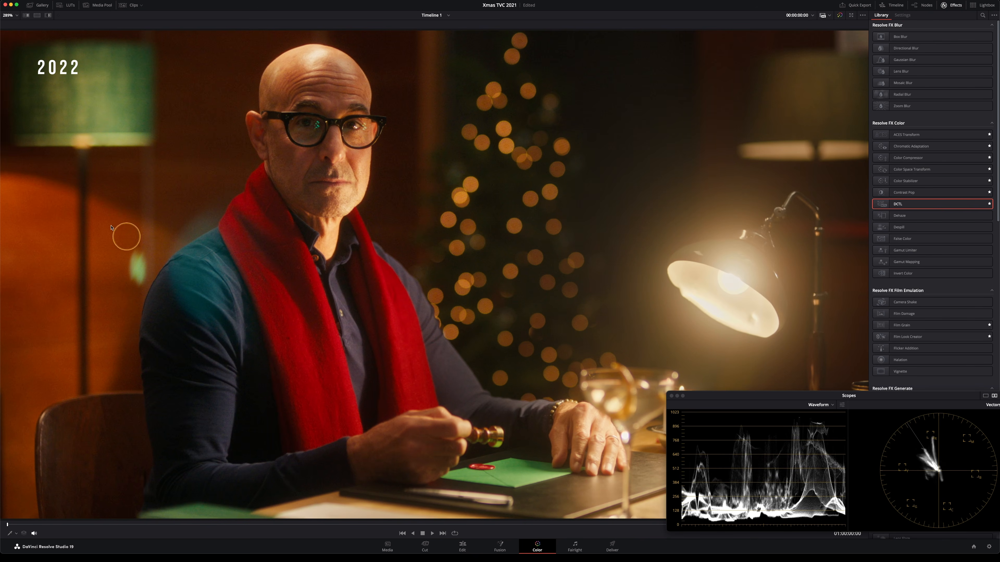
pyautogui.hotkey('ctrl', 'b')
pyautogui.hotkey('ctrl', 'b')
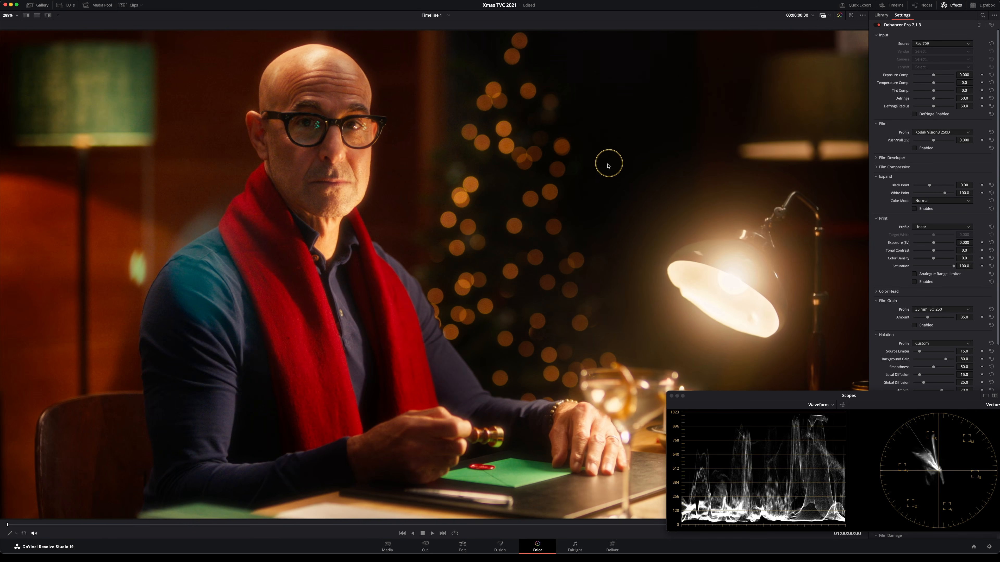
pyautogui.hotkey('alt', 'f')
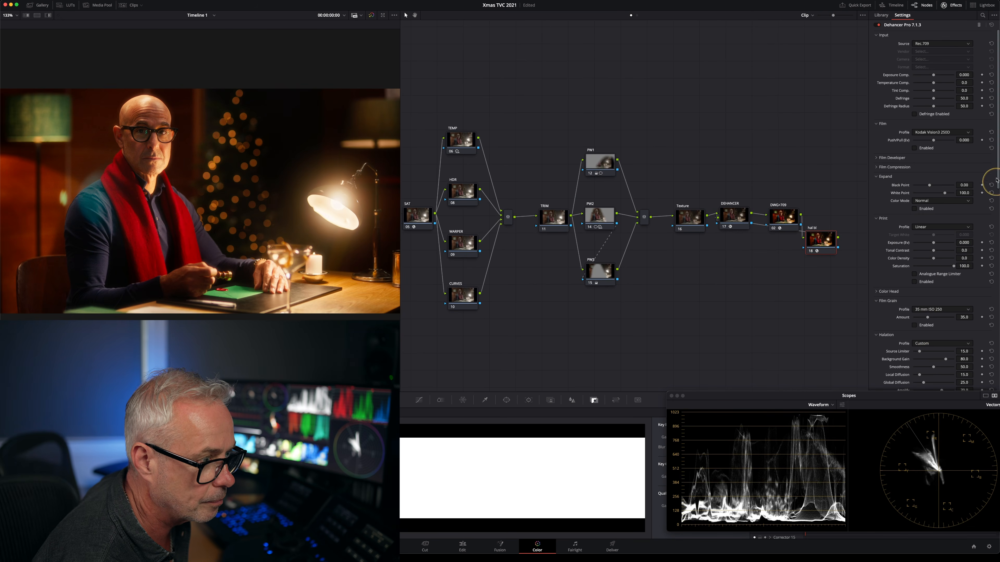
pyautogui.scroll(-5, 941, 354)
pyautogui.scroll(-1, 941, 296)
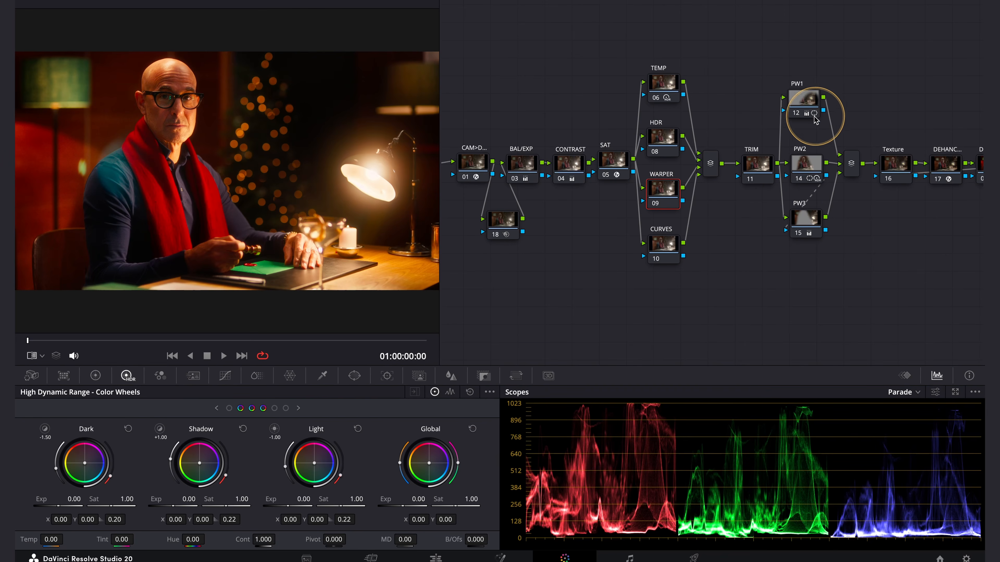
# Darken the PW1 node's window area by setting its primary Gamma to -0.11.
pyautogui.click(814, 118)
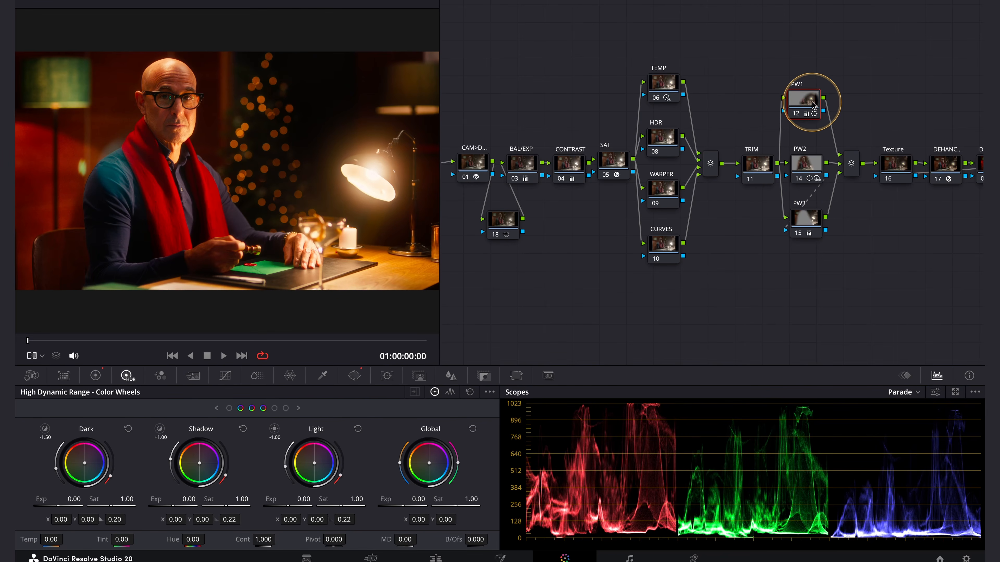
pyautogui.click(95, 376)
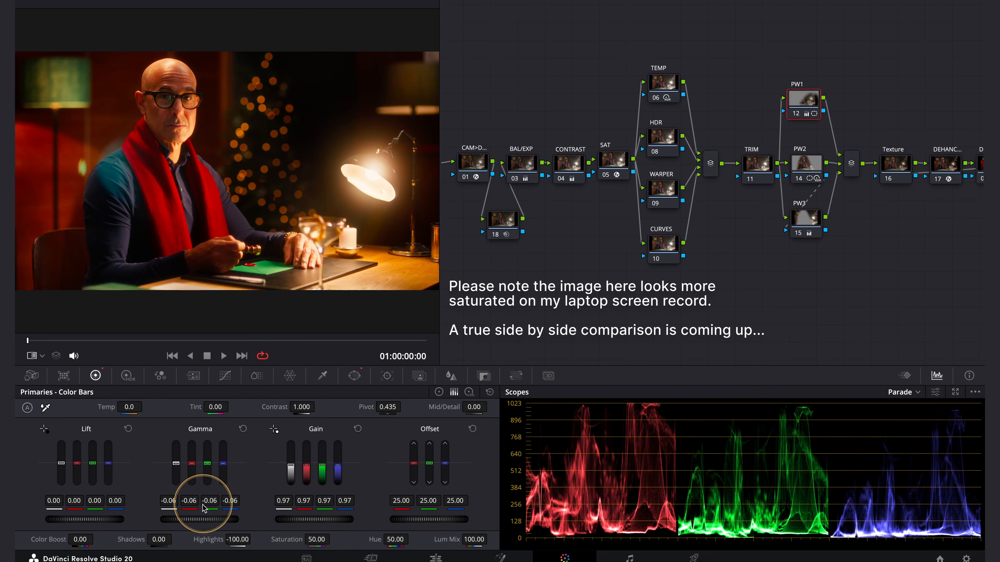
pyautogui.moveTo(196, 519); pyautogui.dragTo(84, 518)
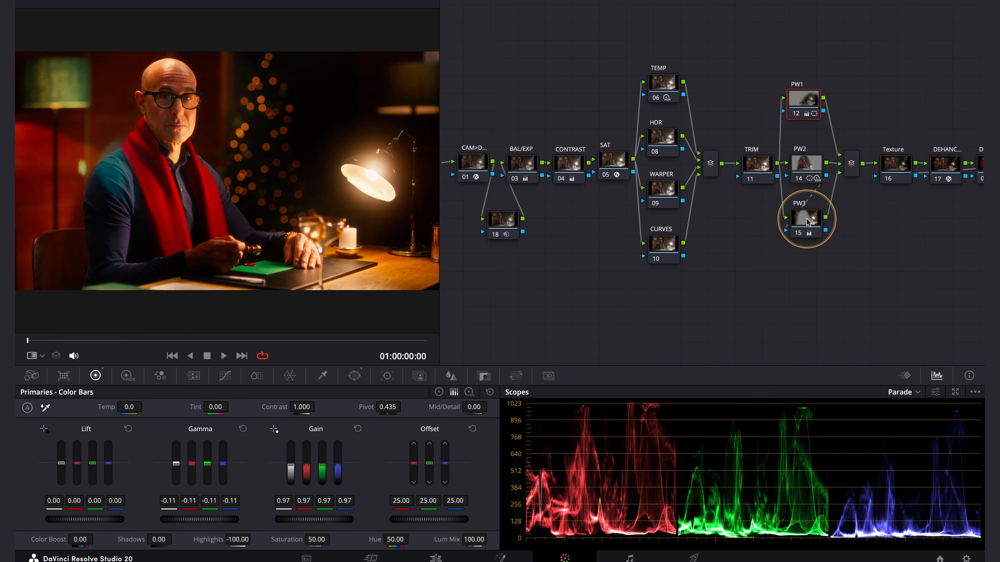
# Disable the PW2 and PW3 nodes and add a new parallel node below PW3.
pyautogui.click(797, 179)
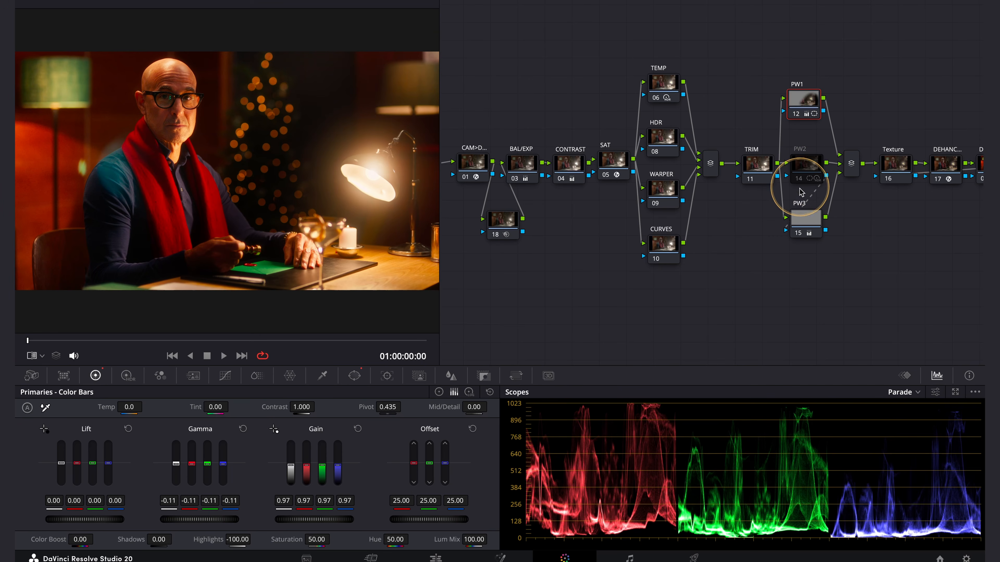
pyautogui.click(799, 234)
pyautogui.click(803, 227)
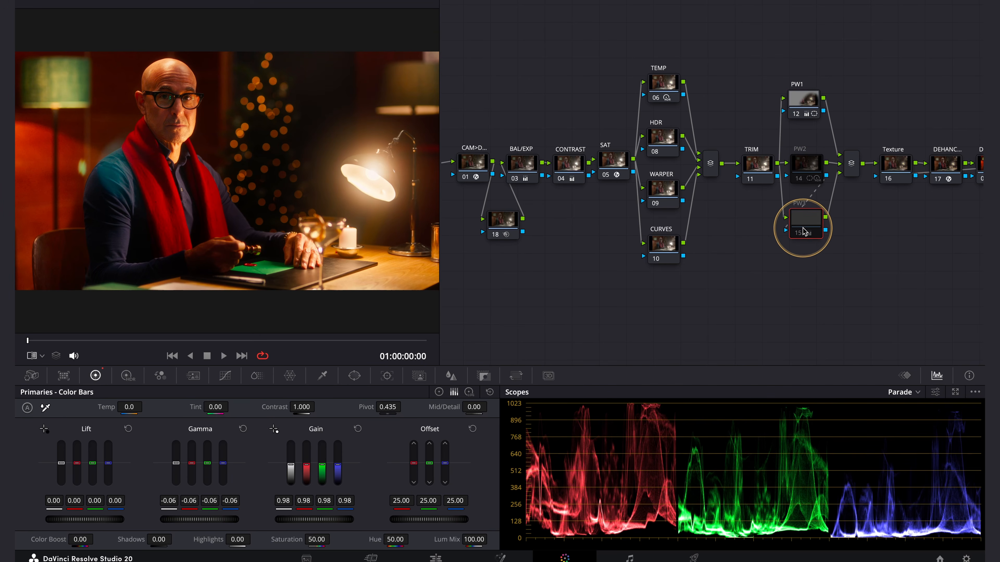
pyautogui.hotkey('alt', 'p')
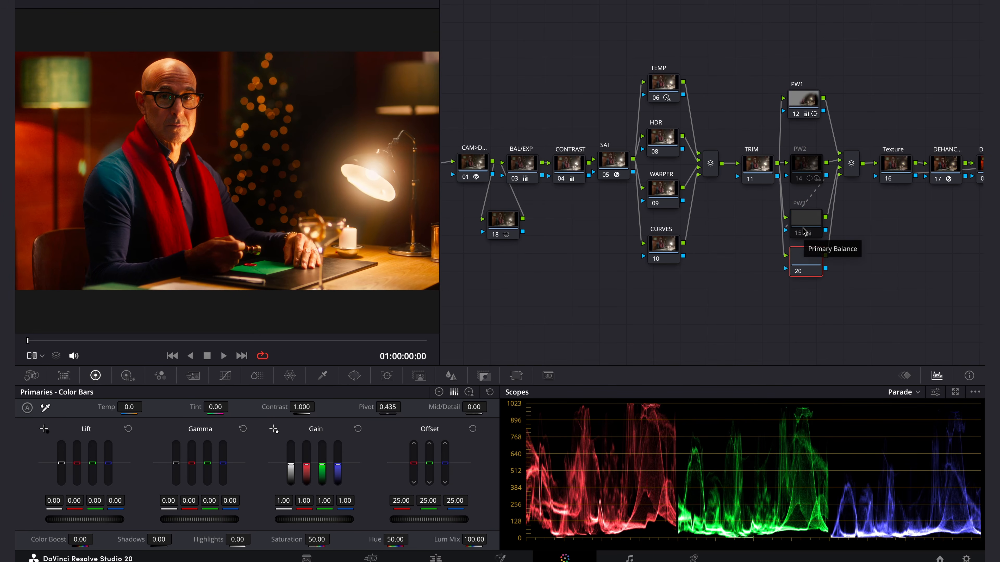
pyautogui.click(808, 269)
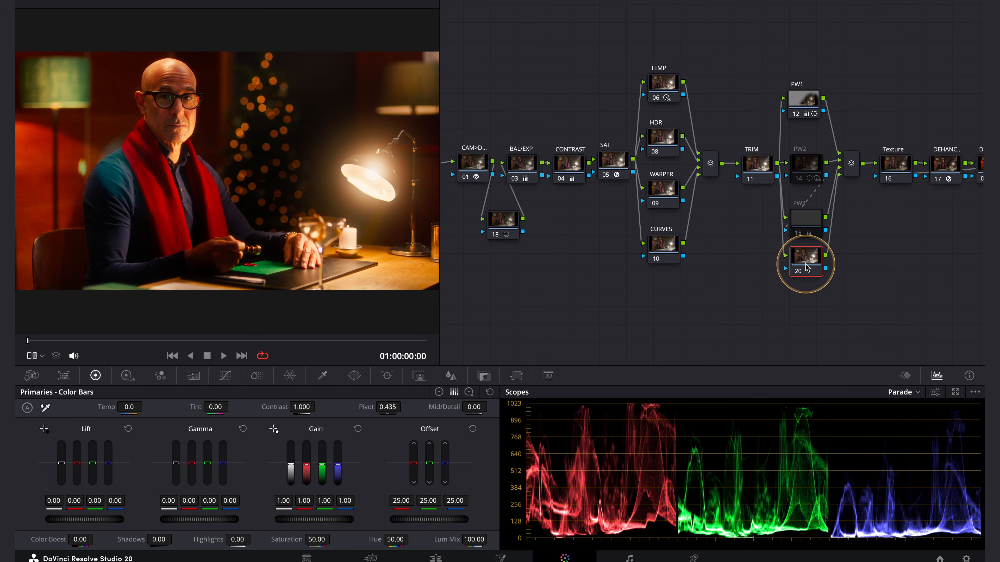
# Mark the man with AI Magic Mask 2 points on his head, scarf, jumper and hands on the new parallel node.
pyautogui.click(420, 376)
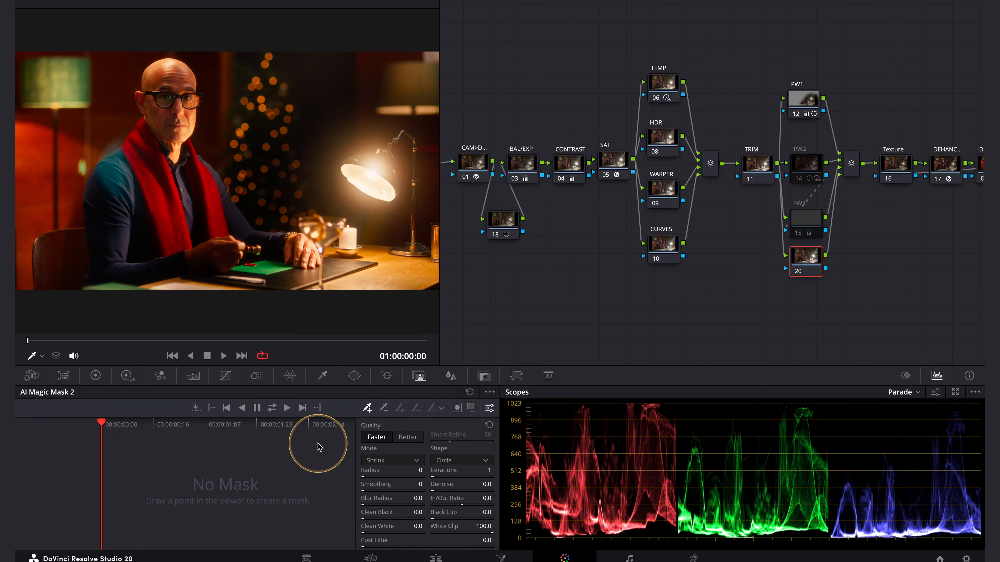
pyautogui.click(176, 80)
pyautogui.click(115, 175)
pyautogui.click(115, 227)
pyautogui.click(230, 250)
pyautogui.click(221, 201)
pyautogui.click(293, 247)
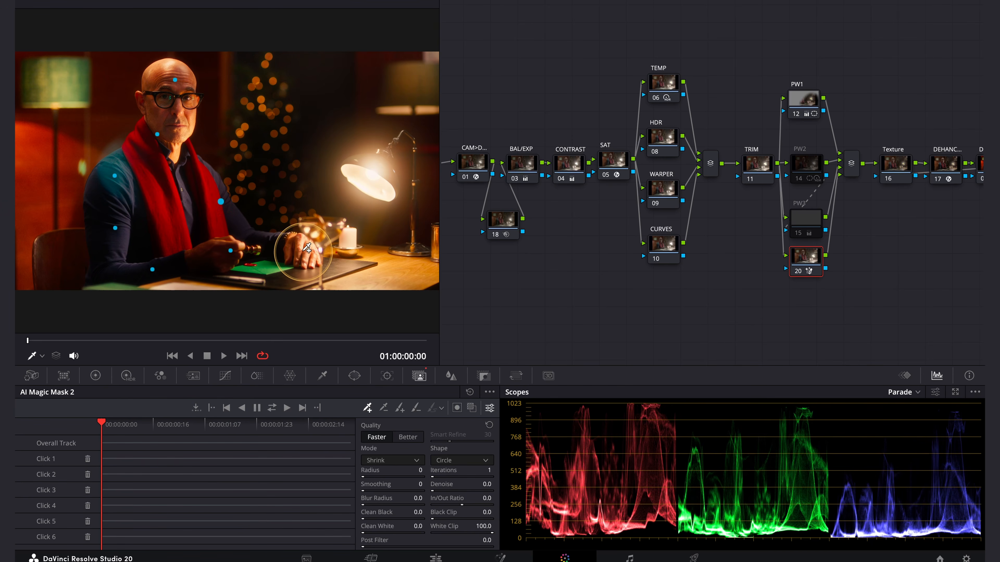
# Check the man's mask with the overlay, track it forward and backward through the clip, and hide the overlay.
pyautogui.click(472, 408)
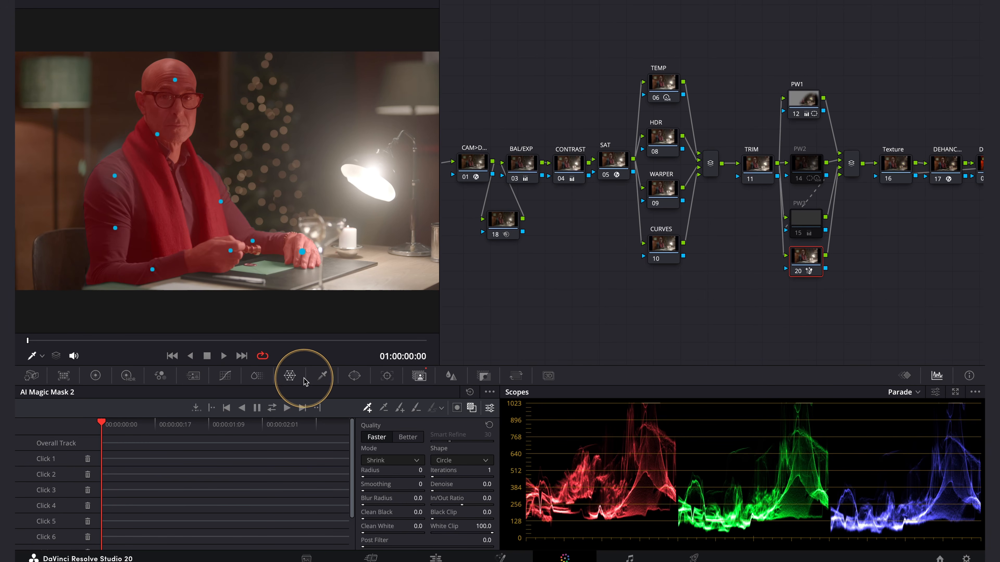
pyautogui.click(272, 409)
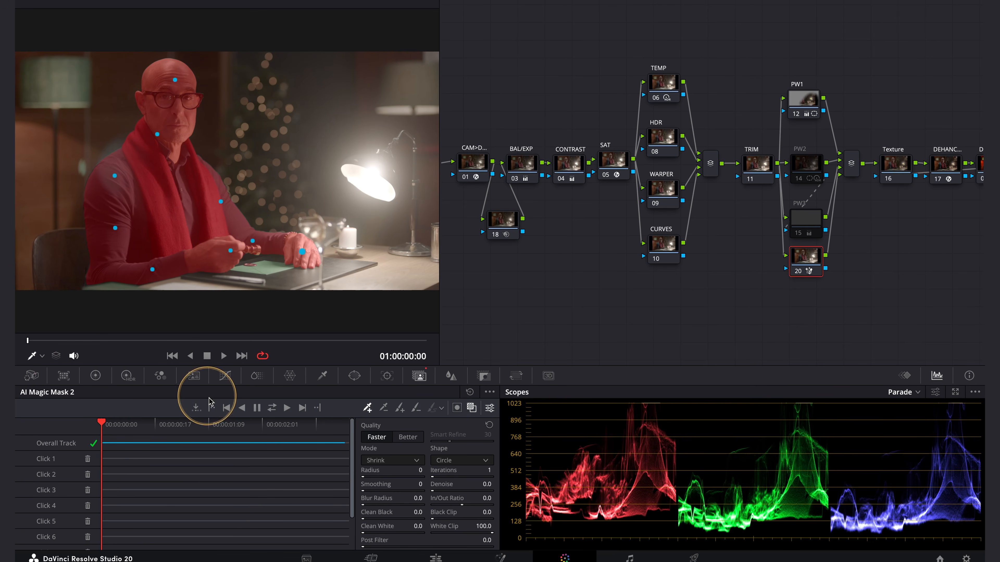
pyautogui.click(472, 409)
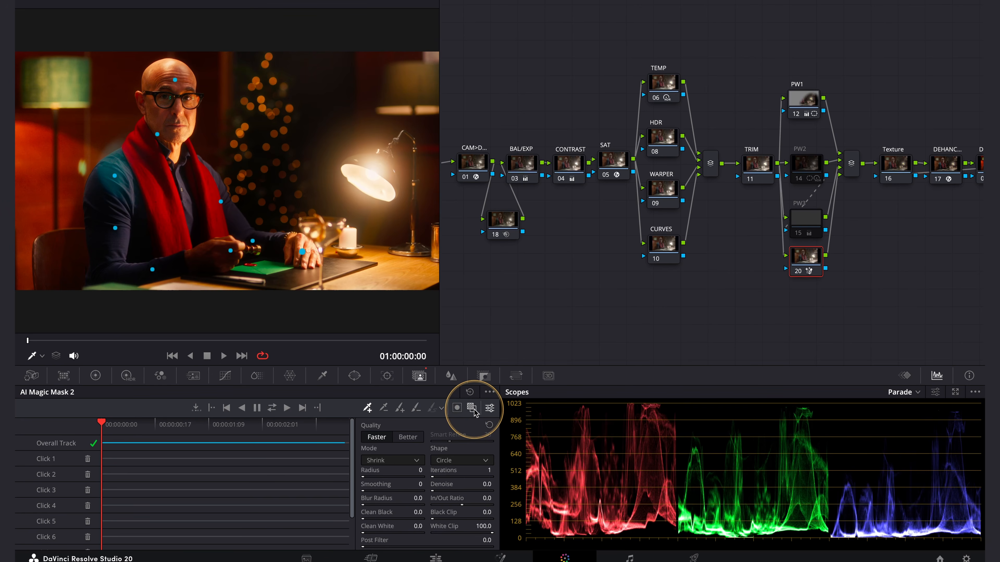
# Brighten the masked man by setting the HDR Global exposure to 0.16.
pyautogui.click(95, 375)
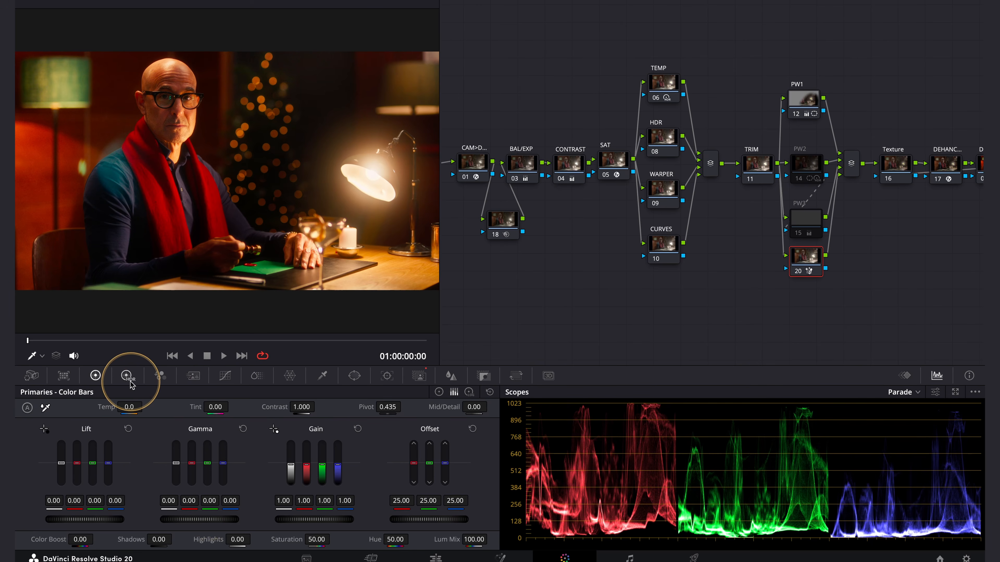
pyautogui.click(128, 376)
pyautogui.moveTo(418, 499); pyautogui.dragTo(457, 497)
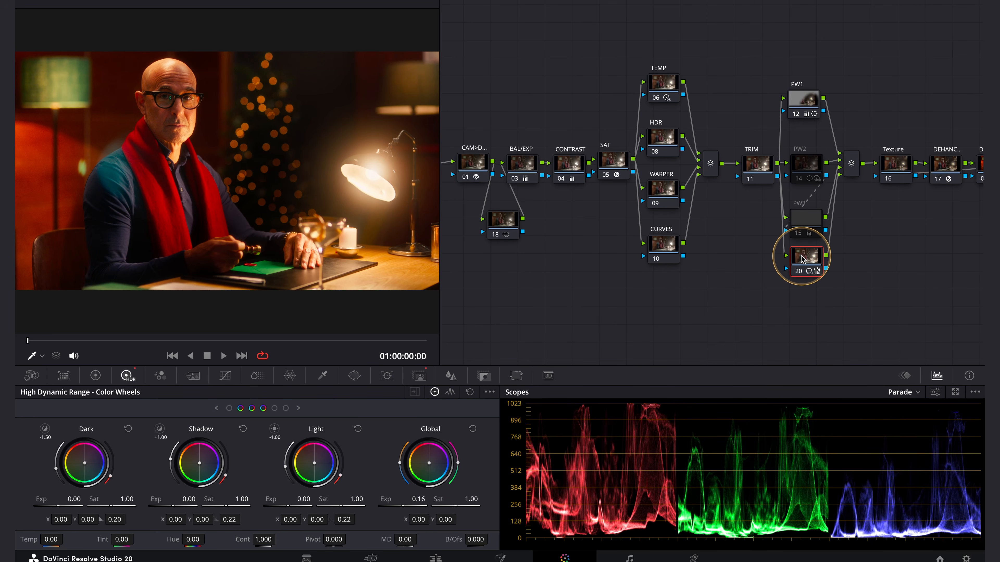
# Add another parallel node that takes the man's mask as key input, and invert that key to isolate the background.
pyautogui.hotkey('alt', 'p')
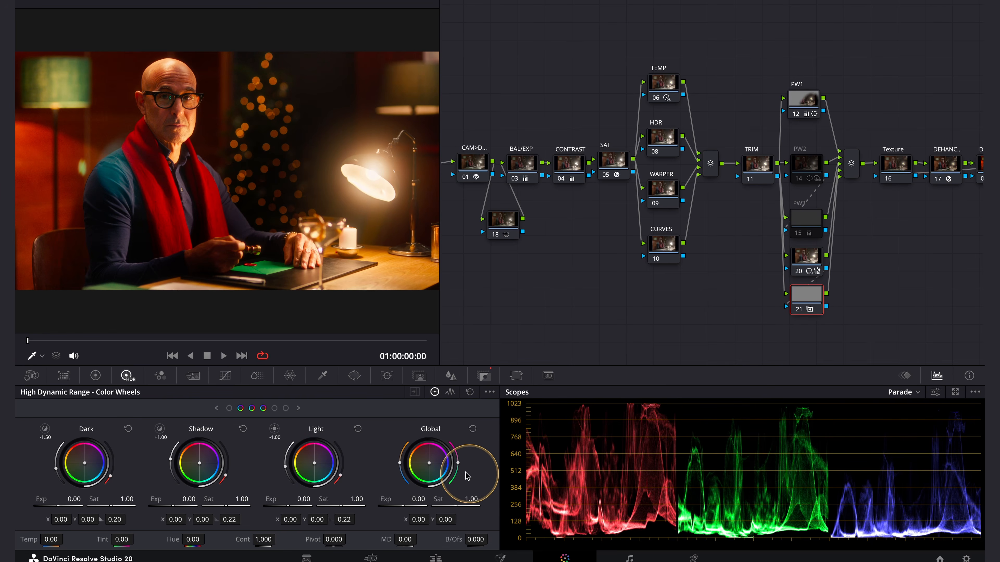
pyautogui.click(484, 375)
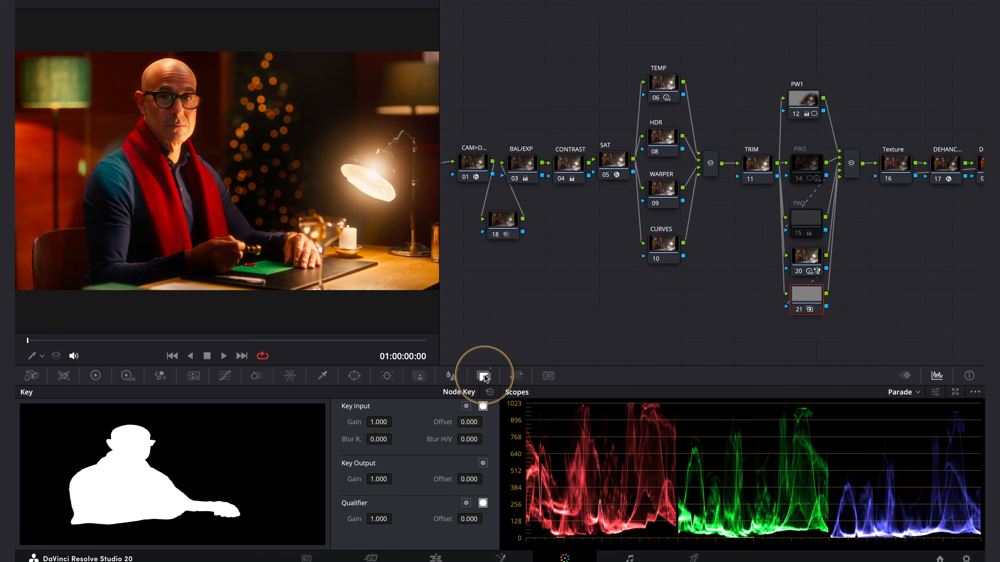
pyautogui.click(467, 407)
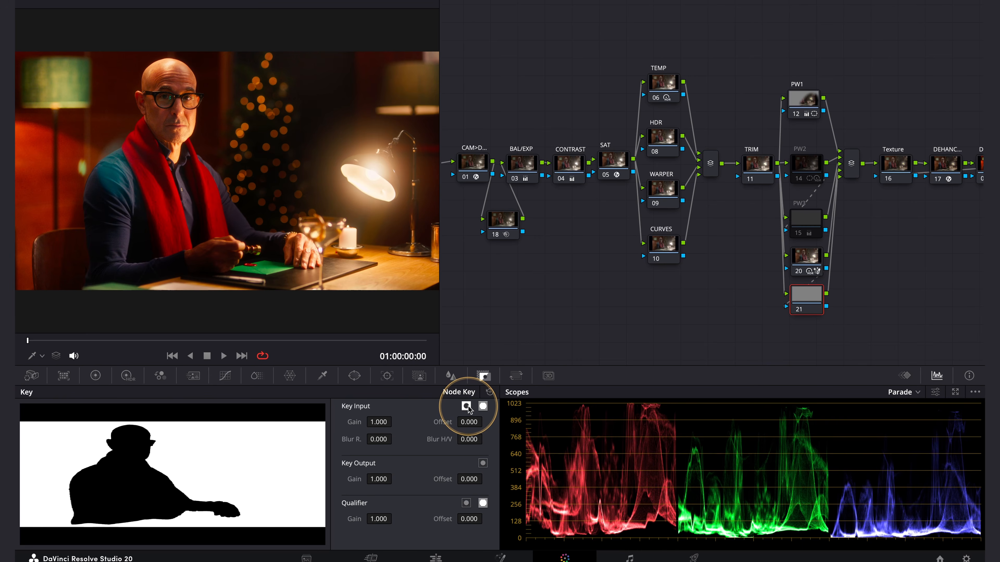
# Darken the background on the inverted-mask node by setting Gamma to -0.02 and Gain to 0.99.
pyautogui.click(97, 375)
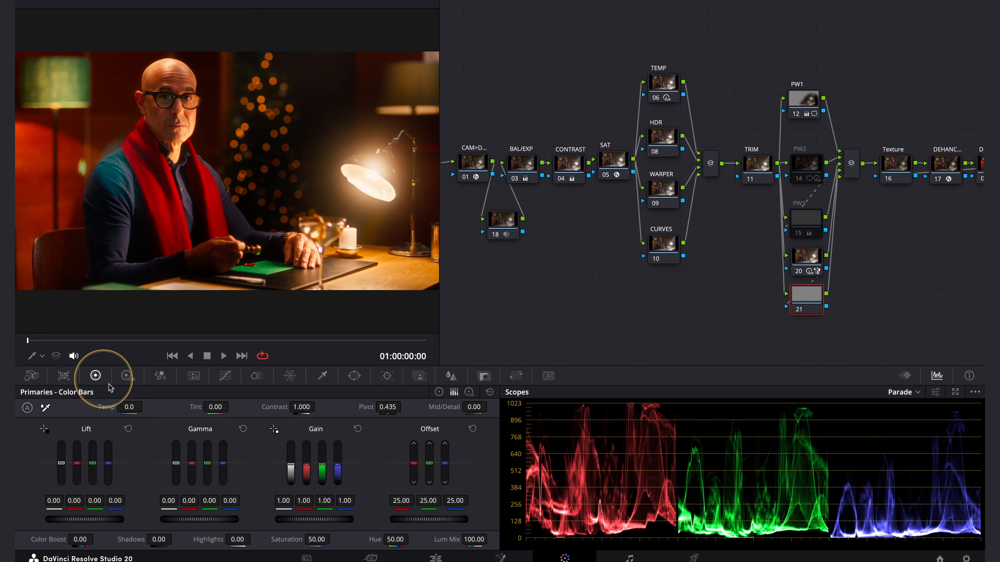
pyautogui.moveTo(217, 520)
pyautogui.mouseDown()
pyautogui.moveTo(119, 525)
pyautogui.moveTo(213, 521)
pyautogui.mouseUp()
pyautogui.moveTo(312, 528); pyautogui.dragTo(316, 520)
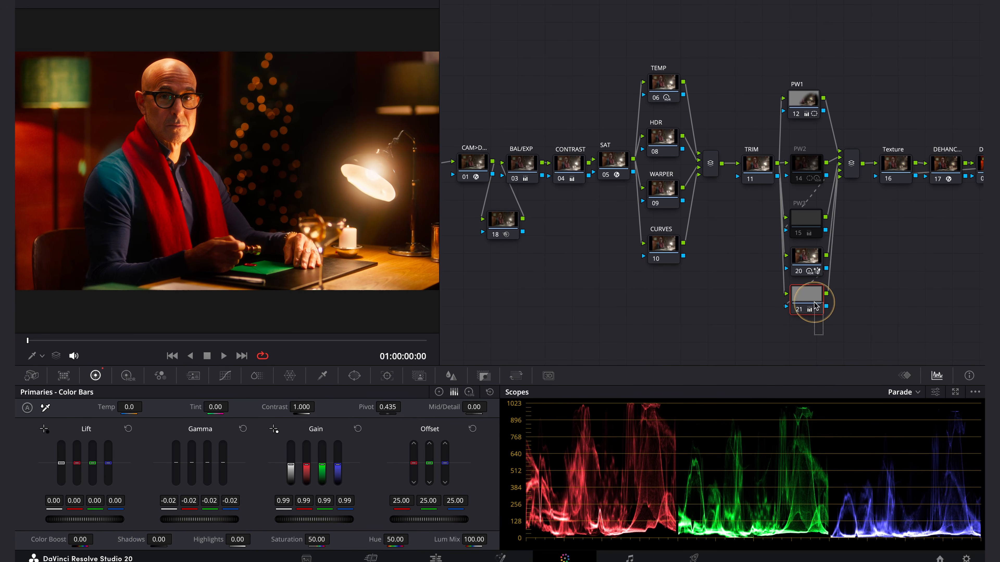
# Compare the image with the two Magic Mask nodes switched off and on.
pyautogui.hotkey('ctrl', 'd')
pyautogui.hotkey('ctrl', 'd')
pyautogui.hotkey('ctrl', 'd')
pyautogui.hotkey('ctrl', 'd')
pyautogui.click(809, 270)
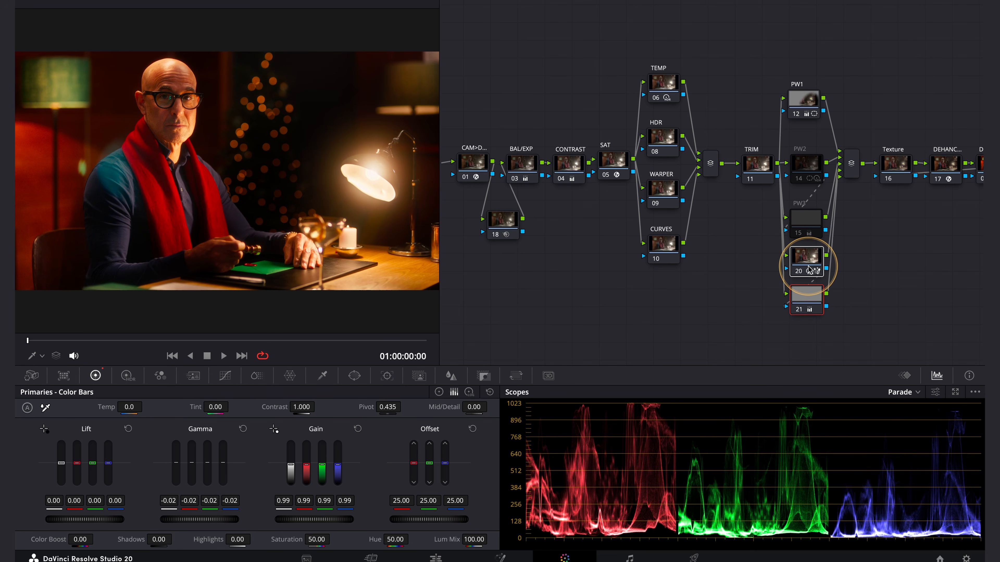
# Sample the man's jumper with Chroma Warp on the WARPER node and shift its colour slightly towards a richer teal blue.
pyautogui.click(661, 192)
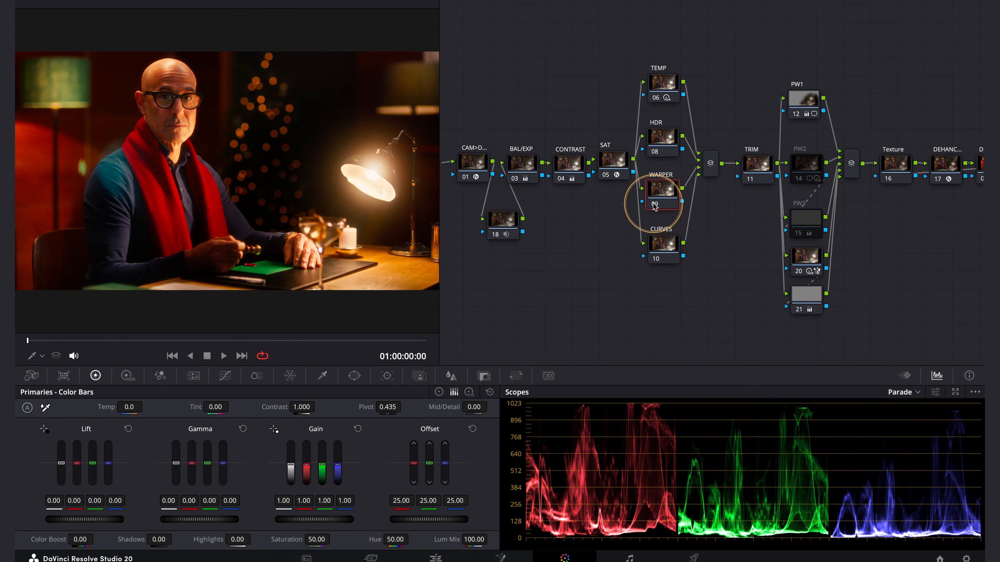
pyautogui.click(289, 376)
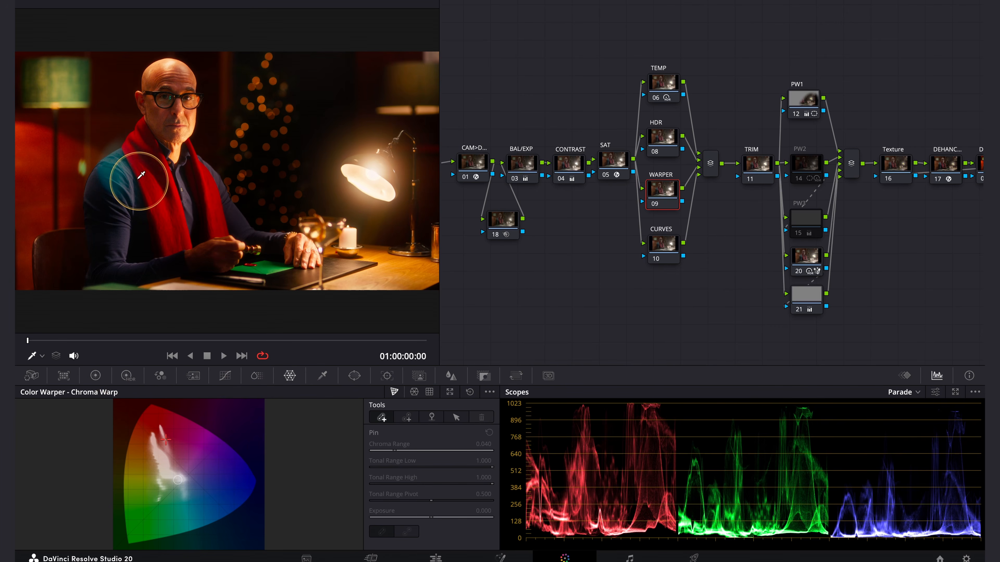
pyautogui.scroll(3, 142, 174)
pyautogui.scroll(-3, 123, 178)
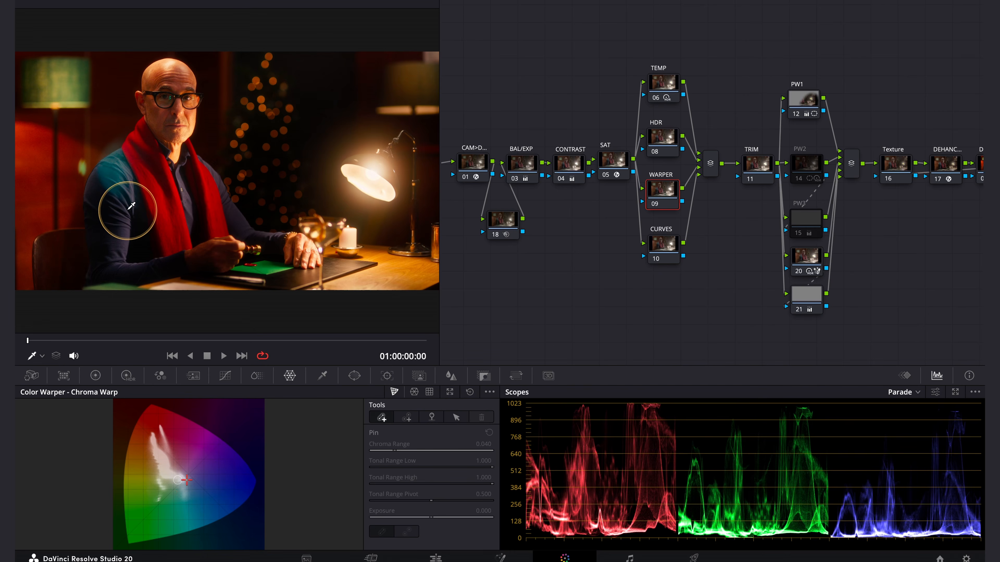
pyautogui.click(115, 226)
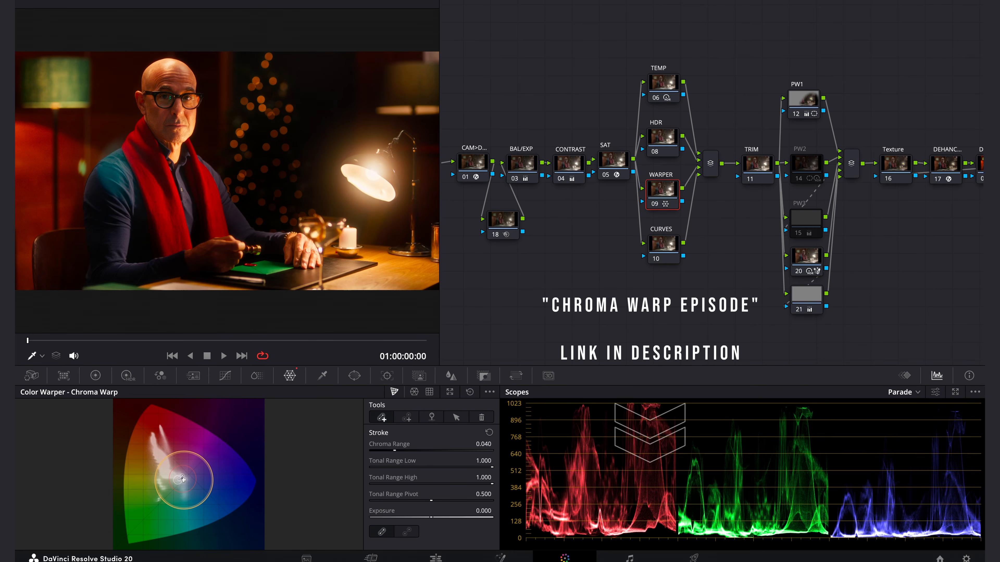
pyautogui.moveTo(182, 478); pyautogui.dragTo(187, 486)
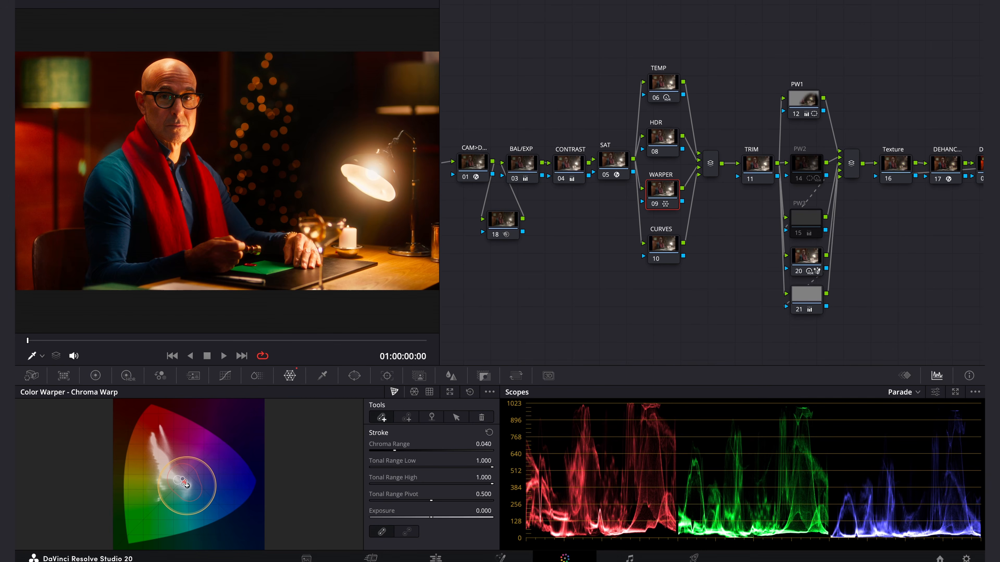